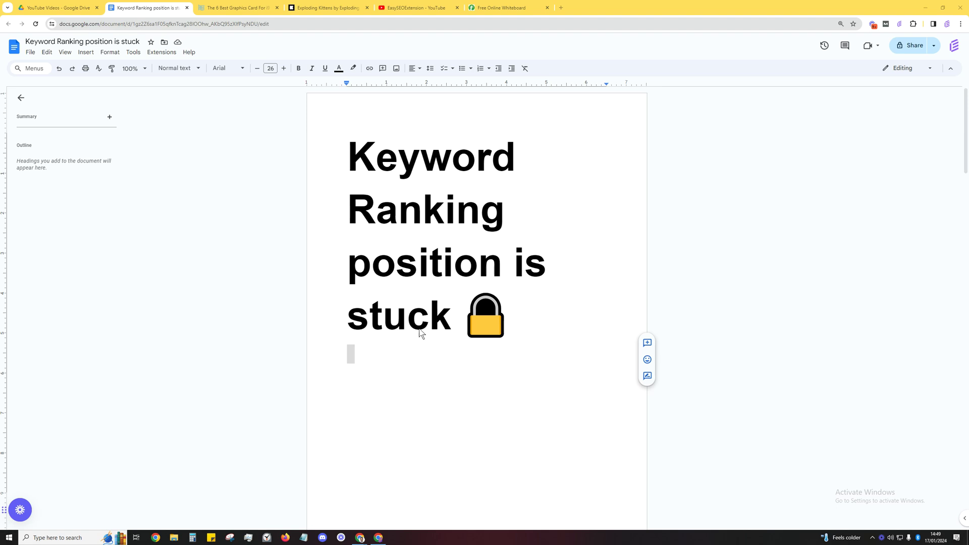
# - Add blank lines above the 'Tactics that will shoot it up' heading
pyautogui.click(409, 348)
pyautogui.scroll(-3, 407, 350)
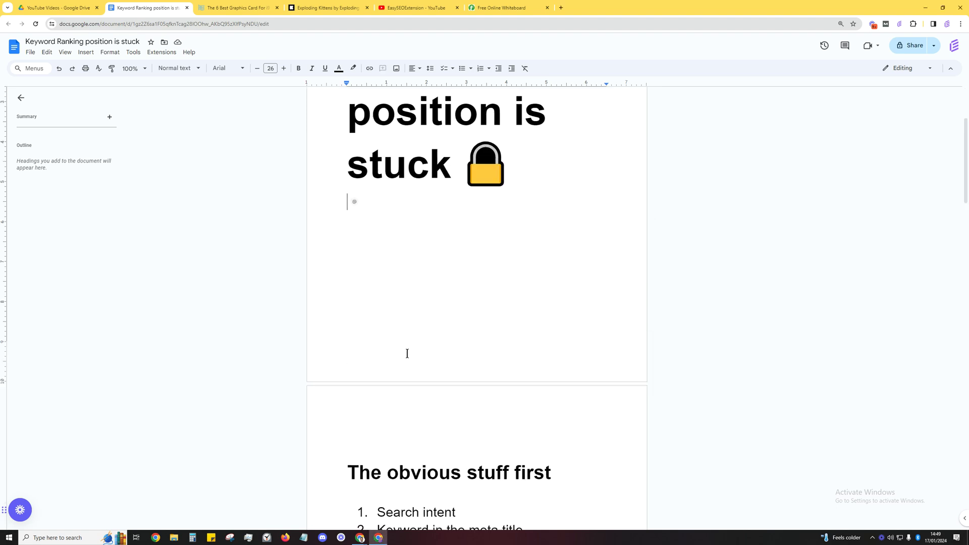
pyautogui.scroll(-2, 407, 354)
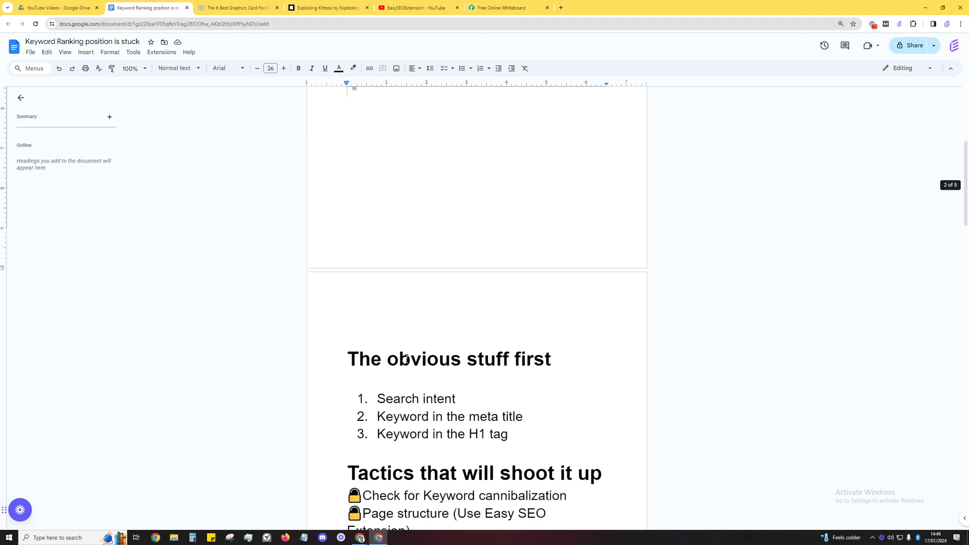
pyautogui.click(424, 456)
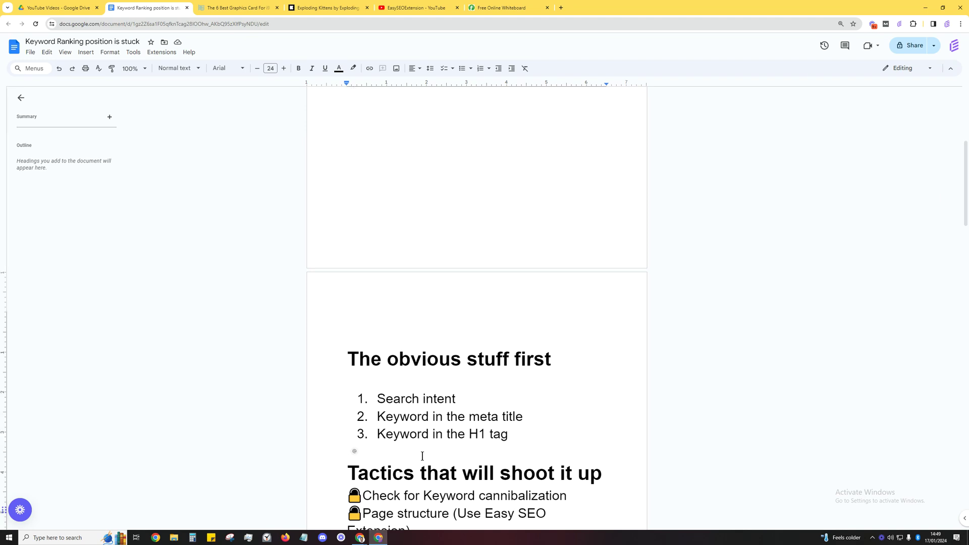
pyautogui.press('Return')
pyautogui.press('Return')
pyautogui.press('Return')
pyautogui.press('Return')
pyautogui.press('Return')
pyautogui.press('Return')
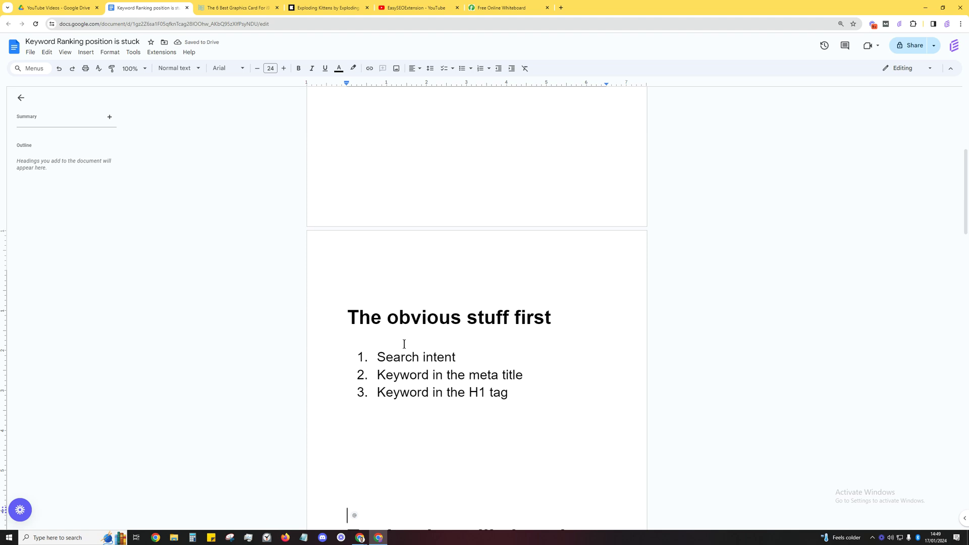
# - Zoom the Chrome page to 150%
pyautogui.click(960, 24)
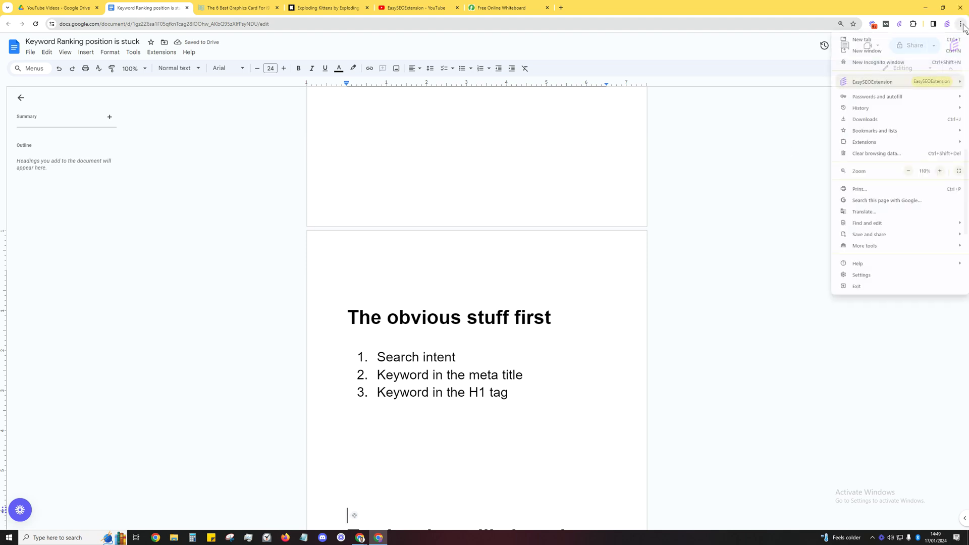
pyautogui.click(941, 170)
pyautogui.click(941, 171)
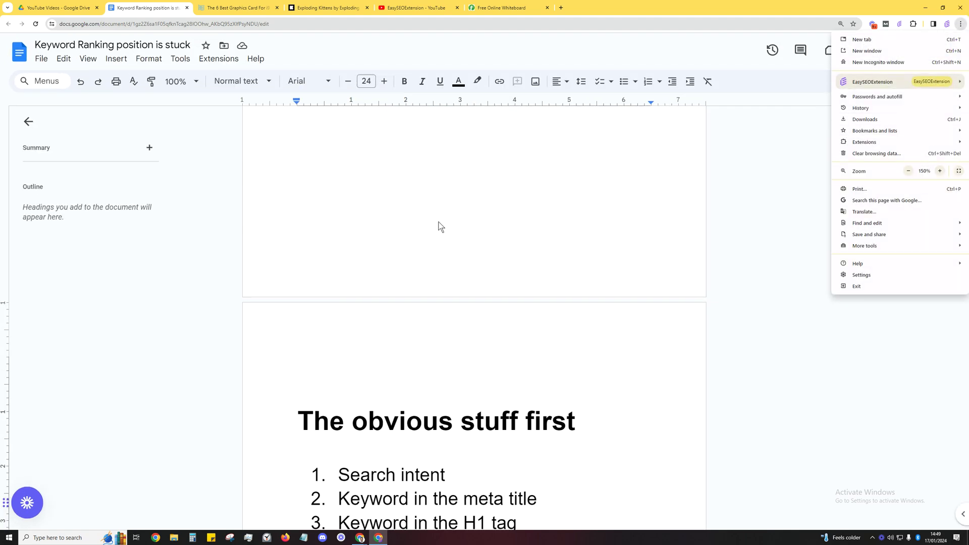
pyautogui.click(438, 228)
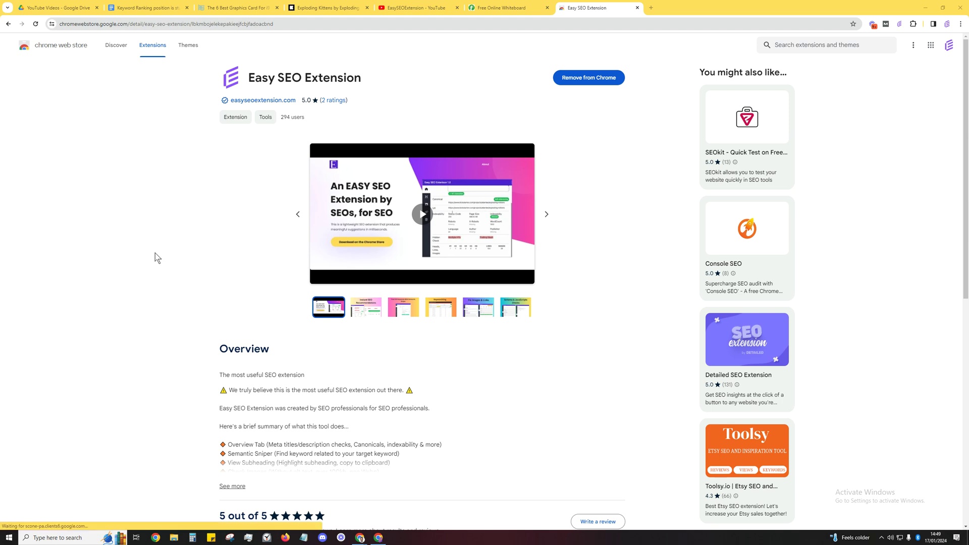
# - Page through the screenshots: Keyword King, Fix Images & Links, Schema & JavaScripts Checks, then Instant SEO Recommendations
pyautogui.click(547, 214)
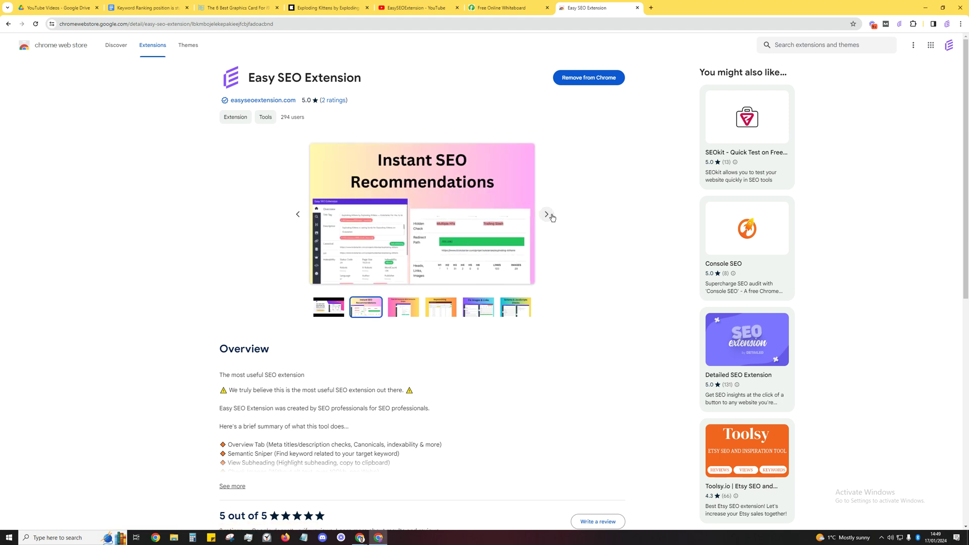
pyautogui.click(547, 215)
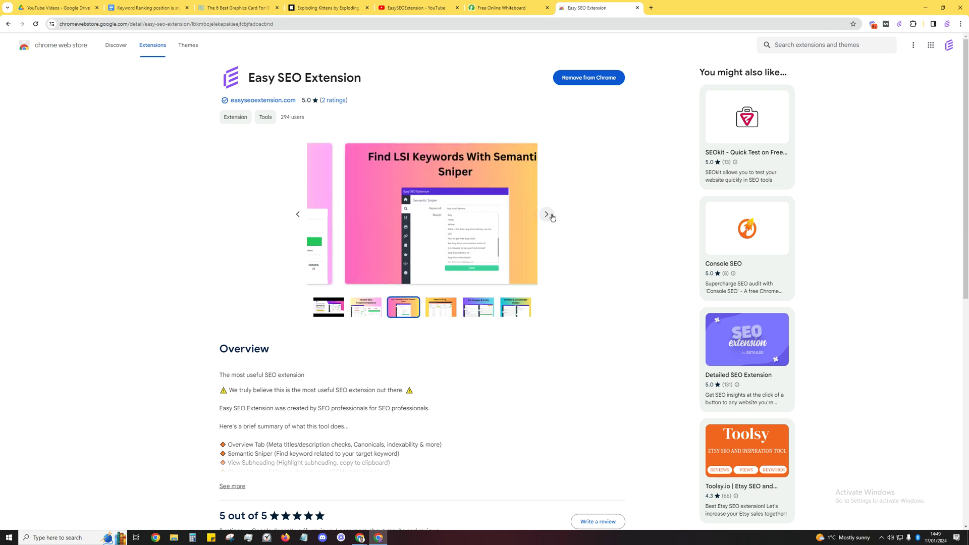
pyautogui.click(547, 215)
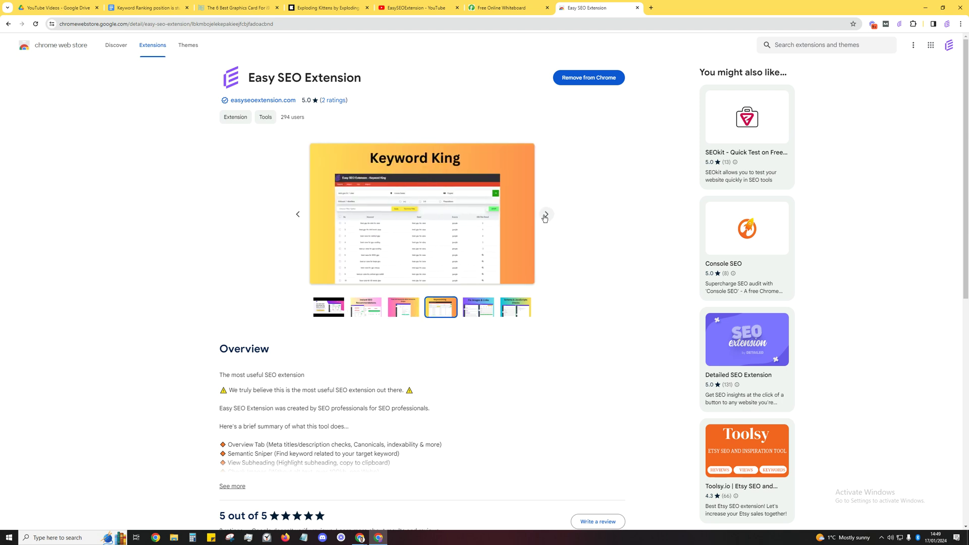
pyautogui.click(545, 215)
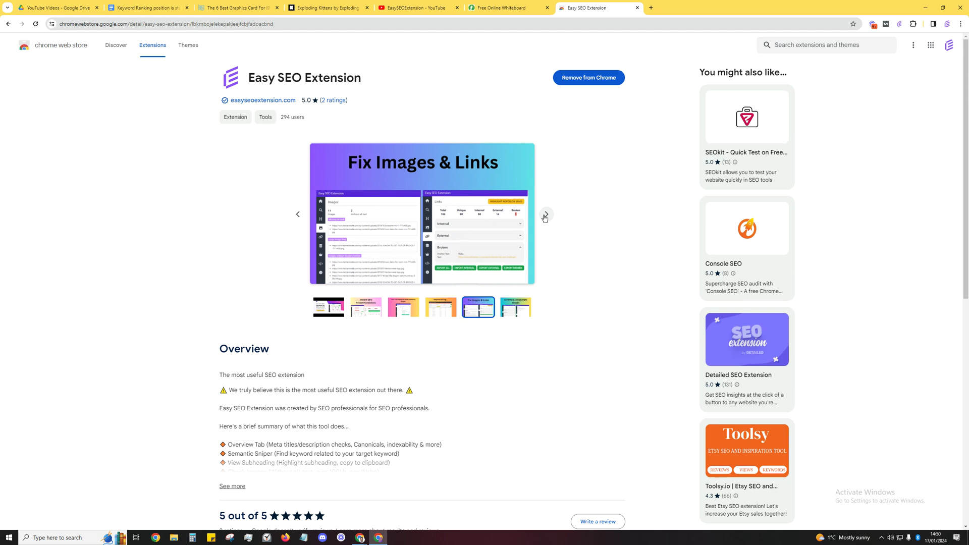
pyautogui.click(546, 215)
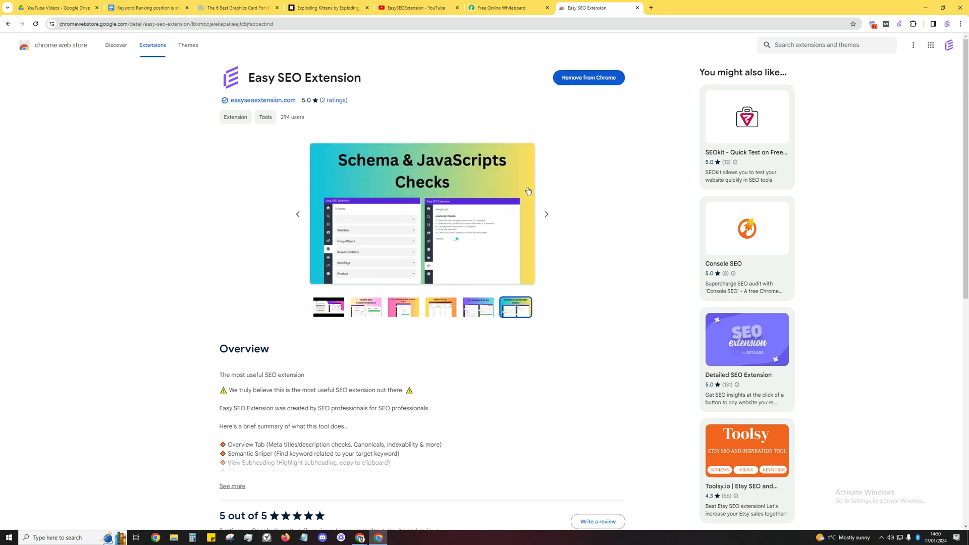
pyautogui.click(549, 220)
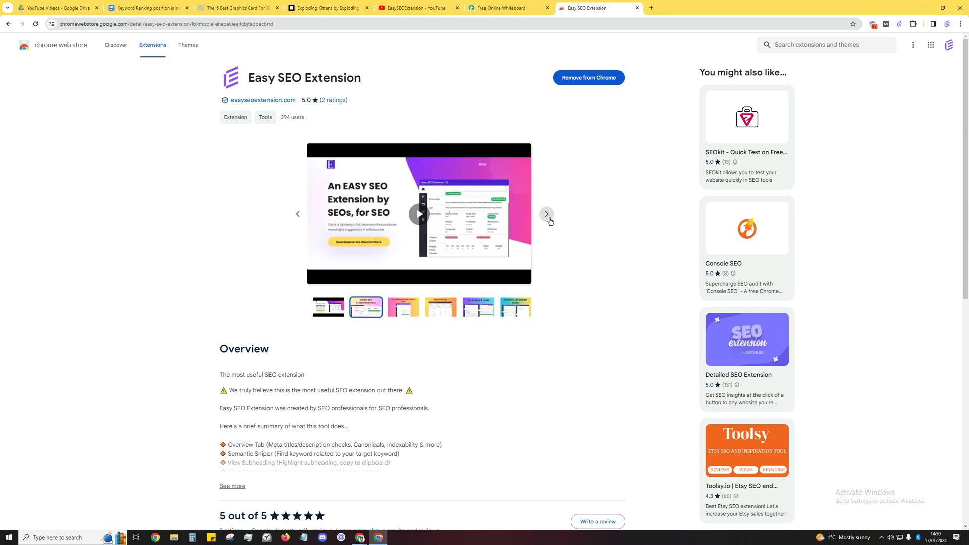
pyautogui.click(549, 221)
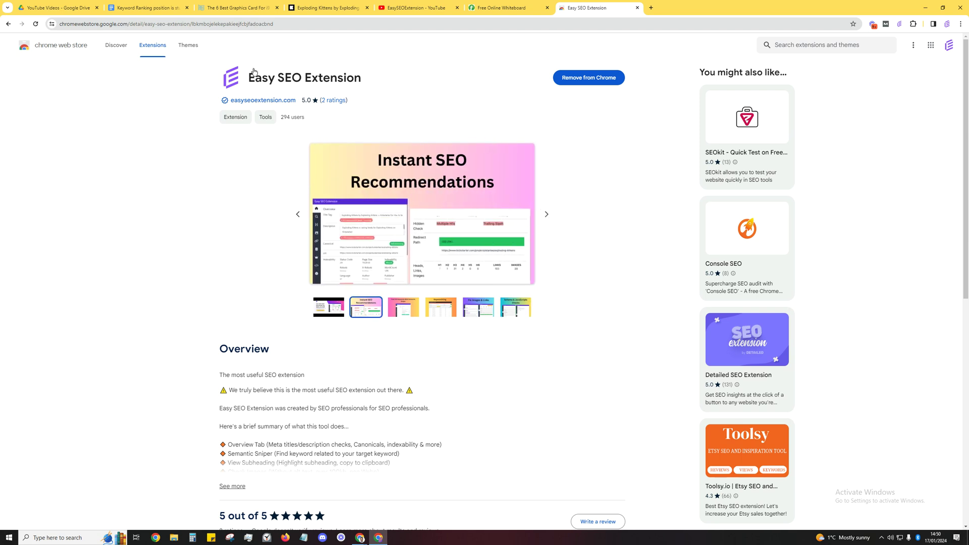
# - Highlight the 'Search intent' point, then search Google for the GPU Guy heading 'Best Graphics Card For i9 9900K'
pyautogui.click(157, 7)
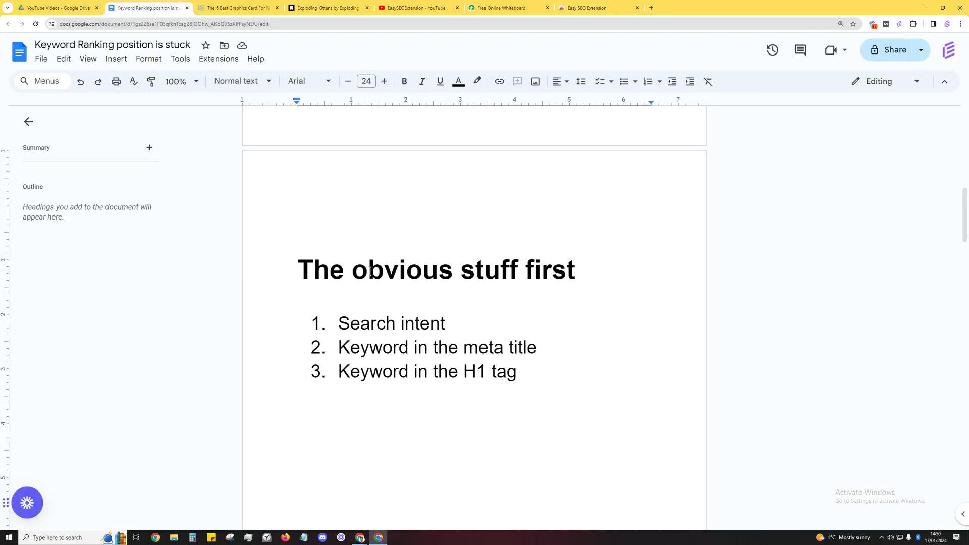
pyautogui.tripleClick(367, 328)
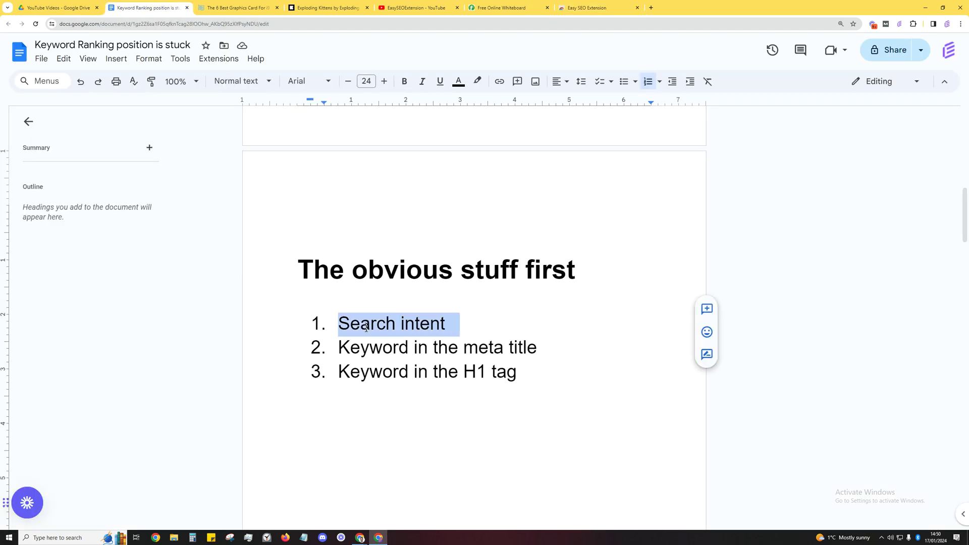
pyautogui.click(253, 8)
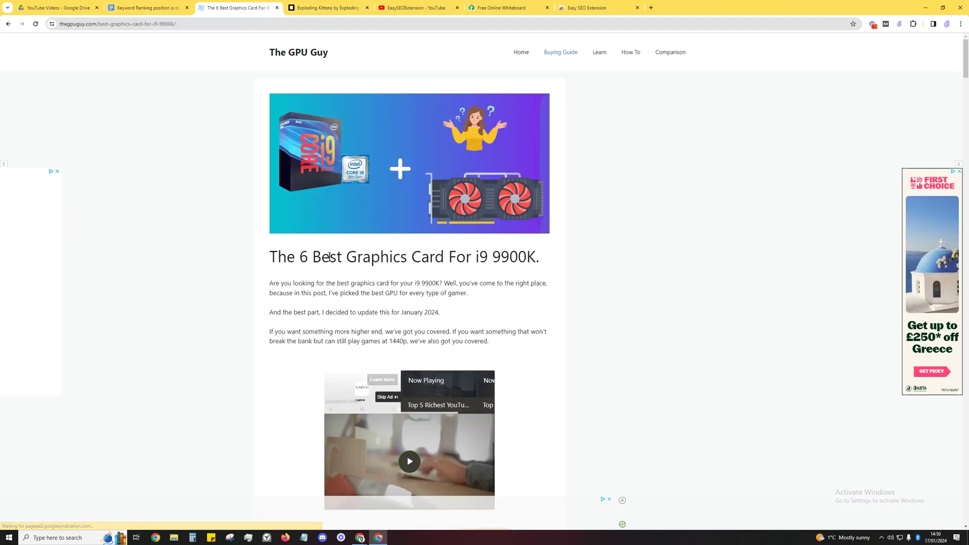
pyautogui.moveTo(323, 260); pyautogui.dragTo(506, 256)
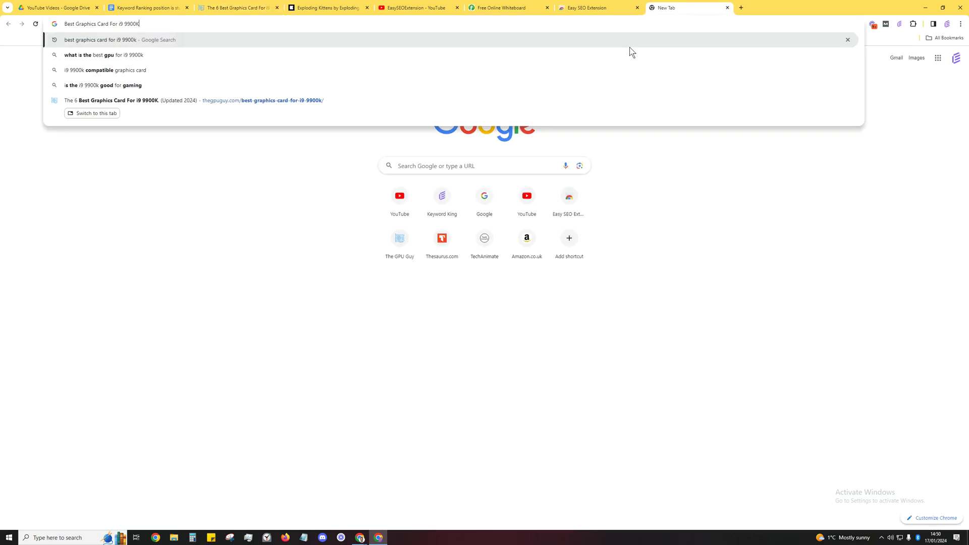
pyautogui.press('Return')
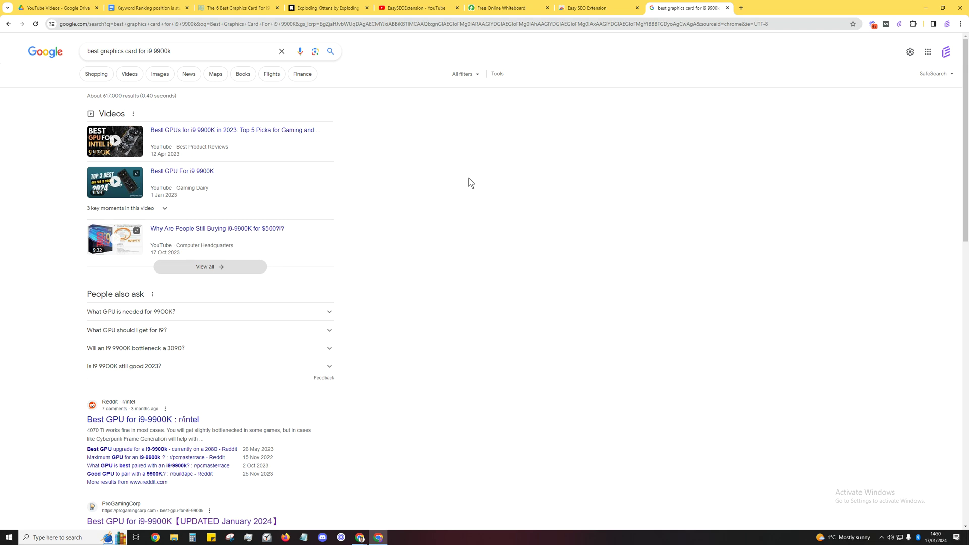
# - Browse the ProGamingCorp result for 'best graphics card for i9 9900k', accepting its cookies, then return
pyautogui.scroll(-1, 252, 198)
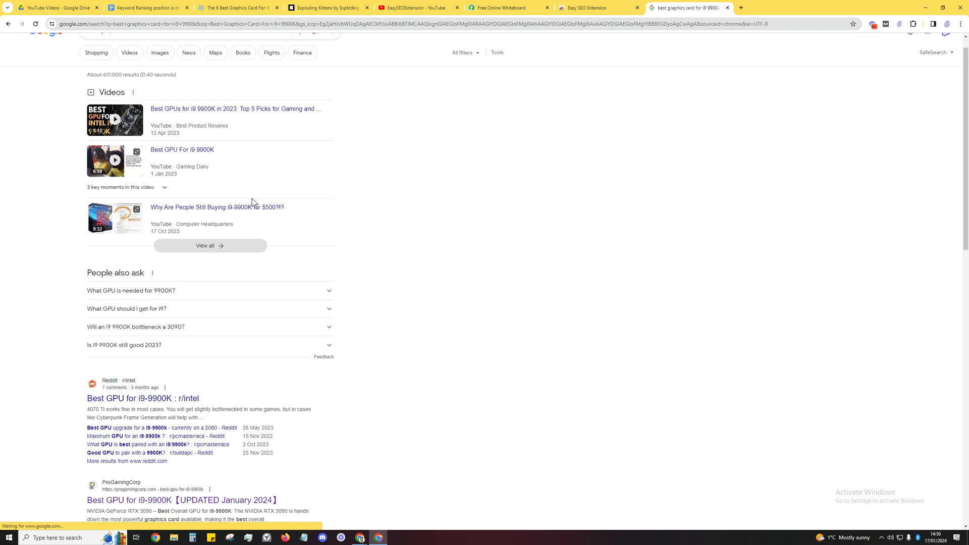
pyautogui.scroll(-1, 253, 199)
pyautogui.scroll(3, 253, 198)
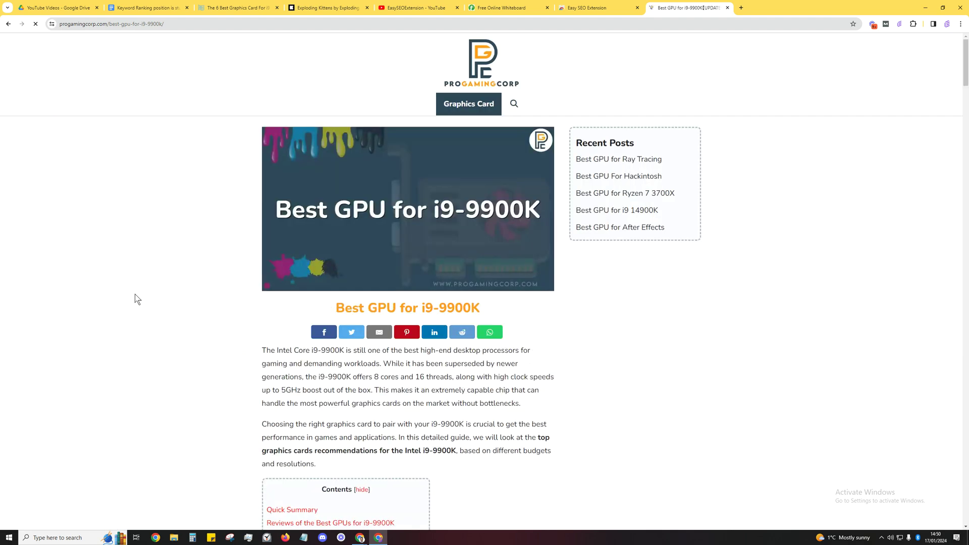
pyautogui.scroll(-5, 134, 296)
pyautogui.click(852, 499)
pyautogui.scroll(-15, 520, 387)
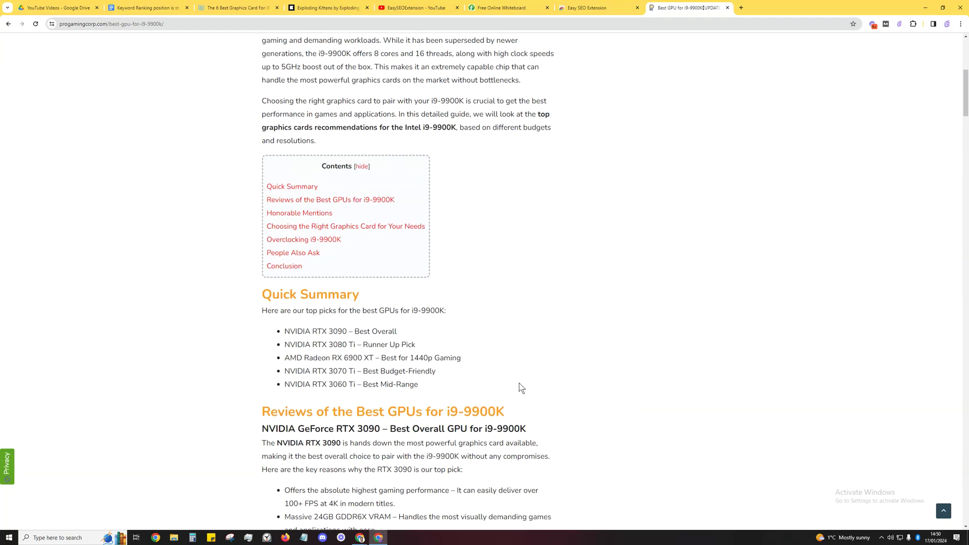
pyautogui.hotkey('alt', 'Left')
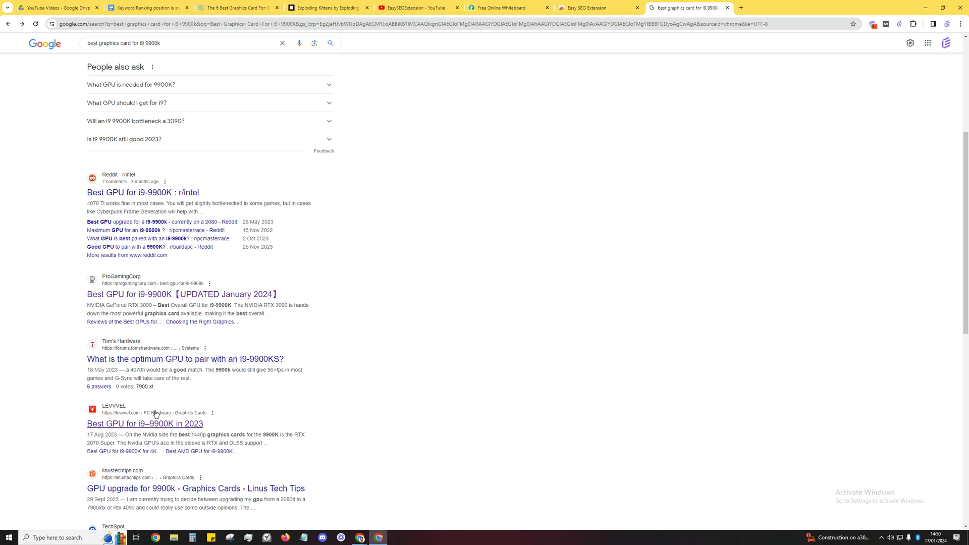
# - Open the LEVVVEL best GPU article and return to the search results
pyautogui.click(157, 428)
pyautogui.scroll(-10, 161, 427)
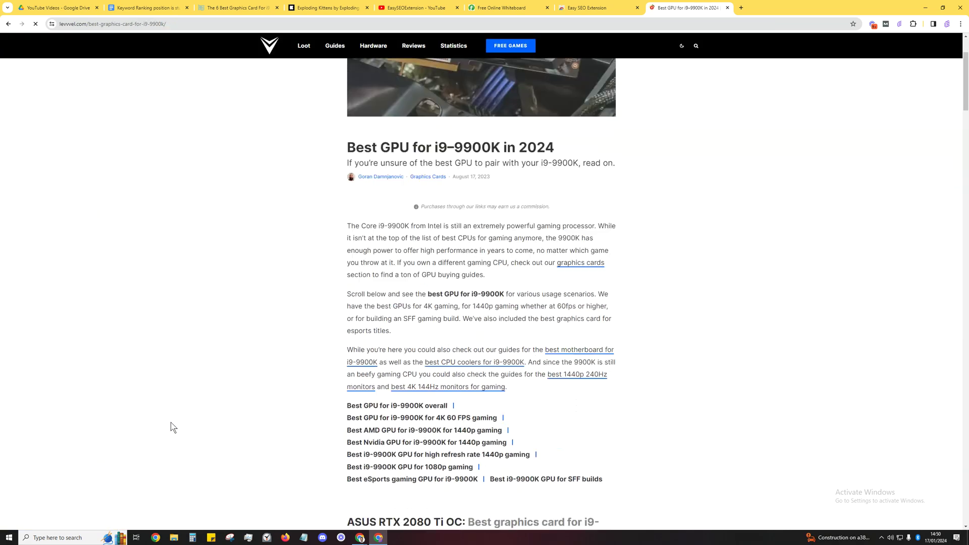
pyautogui.hotkey('alt', 'Left')
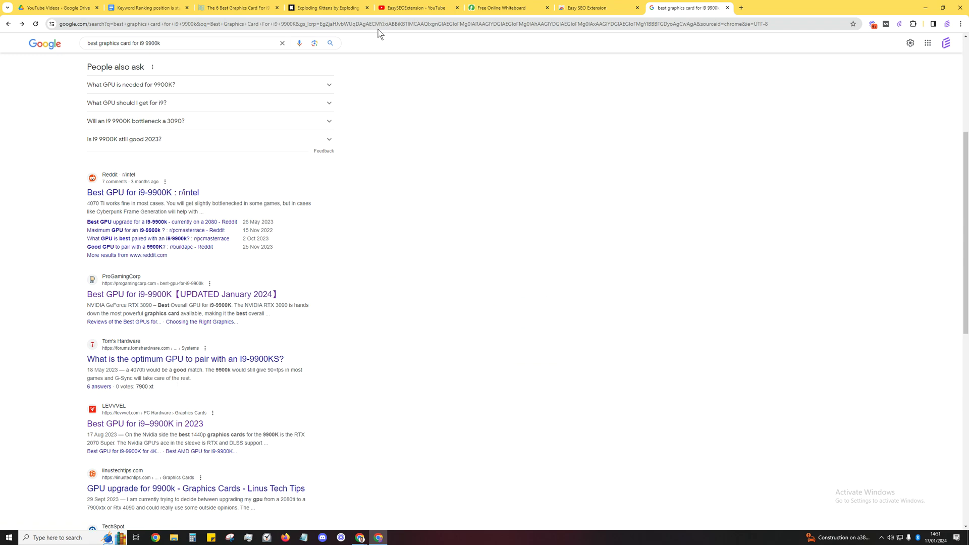
# - Highlight the 'Keyword in the meta title' and 'Keyword in the H1 tag' outline points
pyautogui.click(150, 8)
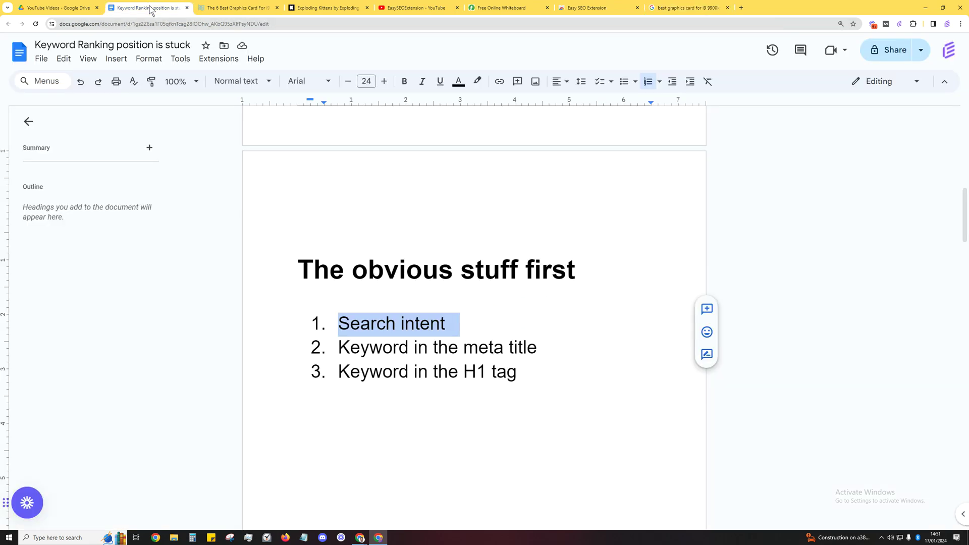
pyautogui.moveTo(359, 351); pyautogui.dragTo(519, 353)
pyautogui.tripleClick(368, 368)
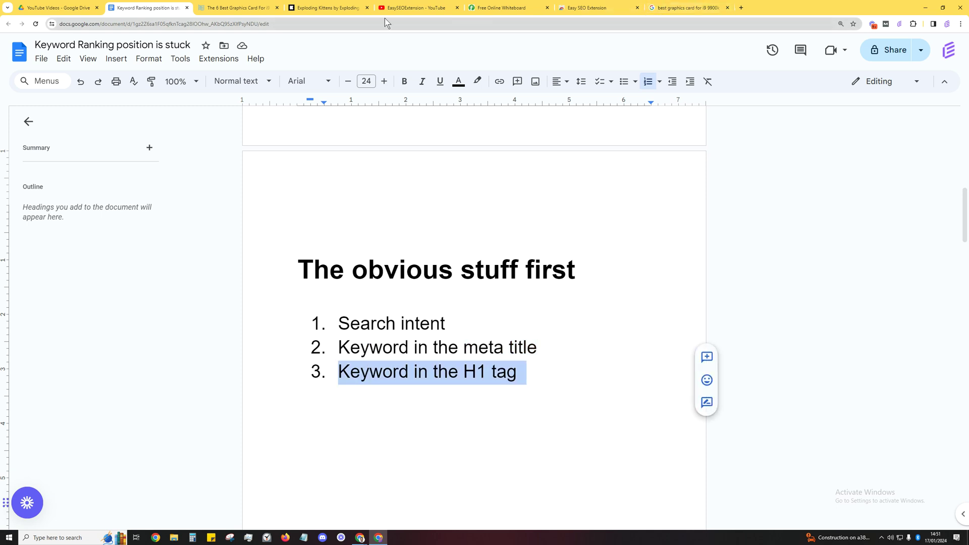
pyautogui.click(279, 11)
# - Select the article's H1 heading 'The 6 Best Graphics Card For i9 9900K.' on the page
pyautogui.click(478, 259)
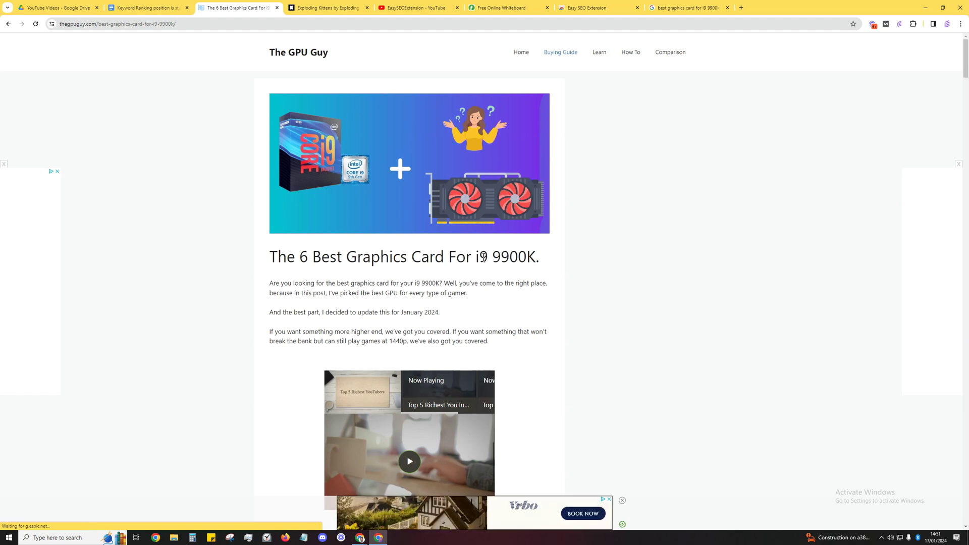
pyautogui.tripleClick(324, 257)
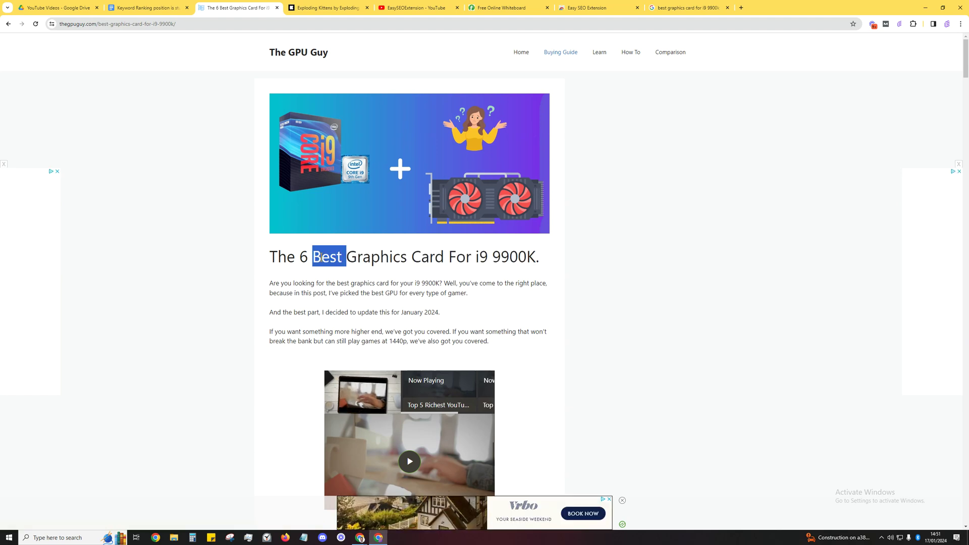
pyautogui.click(656, 234)
# - Confirm the single H1 in Easy SEO Extension's Subheadings, then return to Overview and close it
pyautogui.click(899, 23)
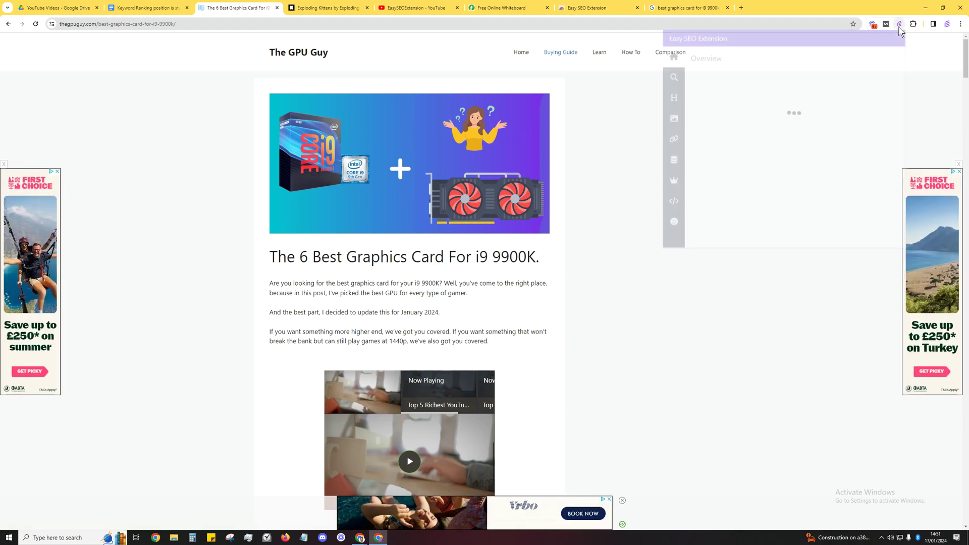
pyautogui.click(674, 99)
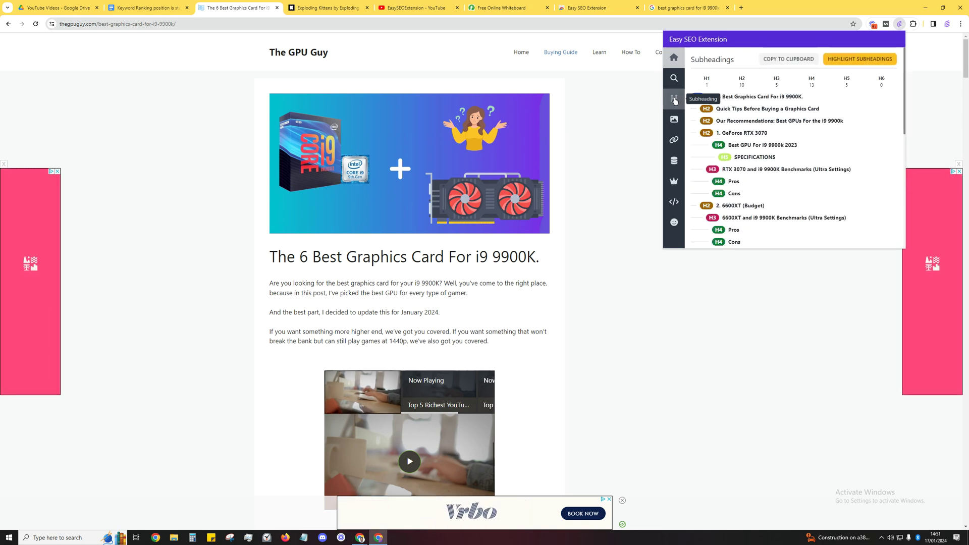
pyautogui.tripleClick(783, 97)
pyautogui.hotkey('ctrl', 'c')
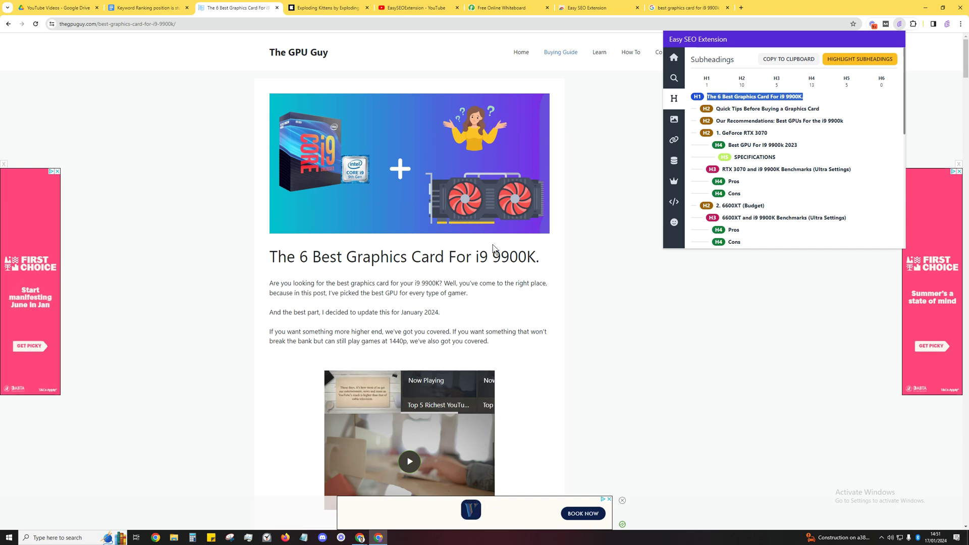
pyautogui.click(673, 57)
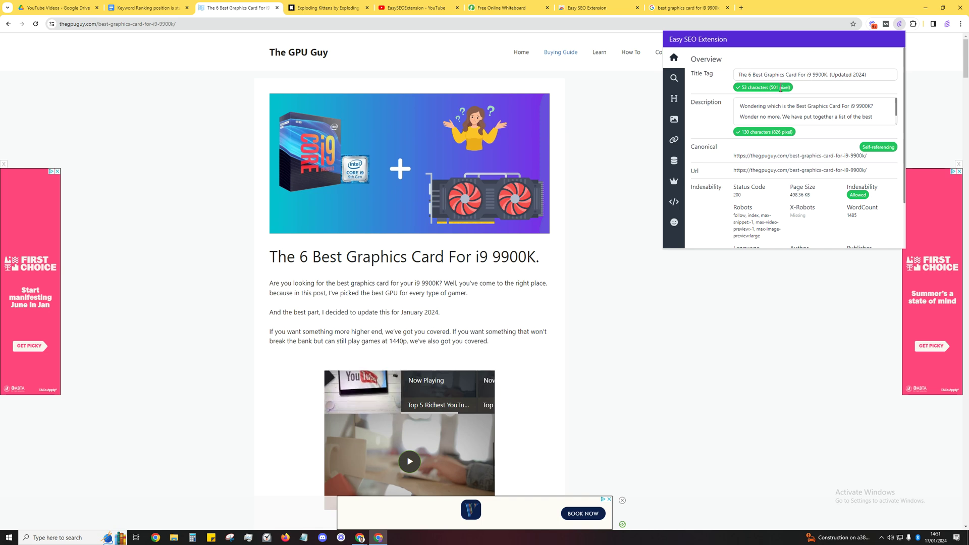
pyautogui.click(602, 268)
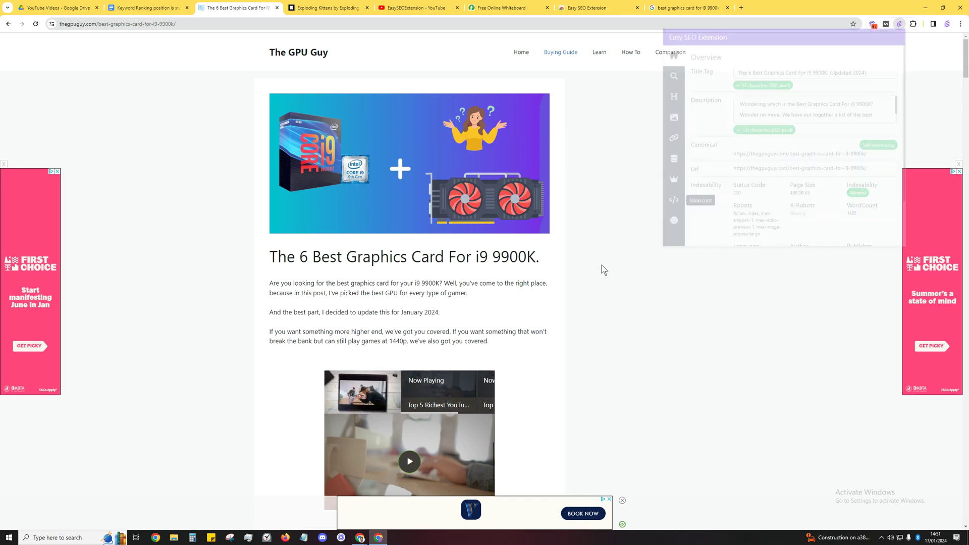
# - Scroll the outline to the Tactics section and highlight 'Check for Keyword cannibalization'
pyautogui.click(147, 8)
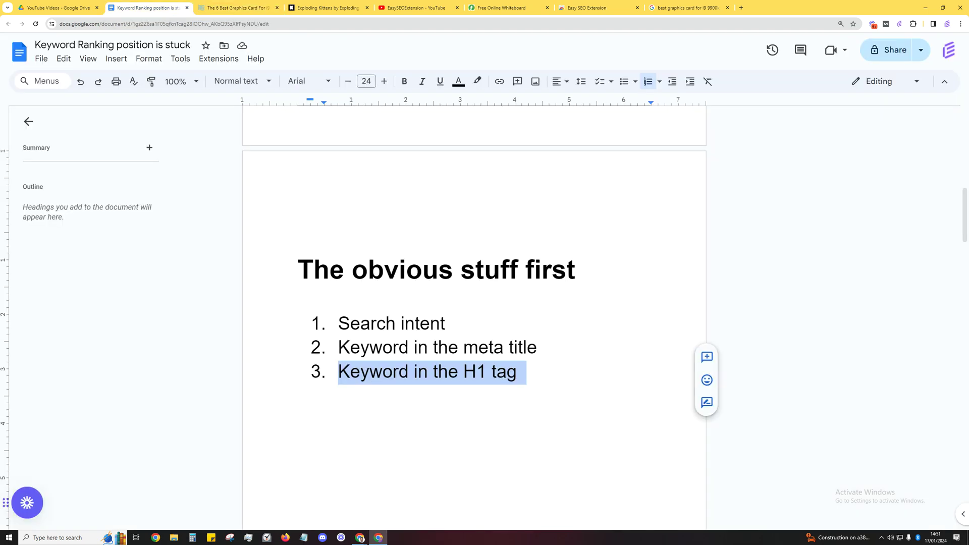
pyautogui.scroll(-6, 372, 230)
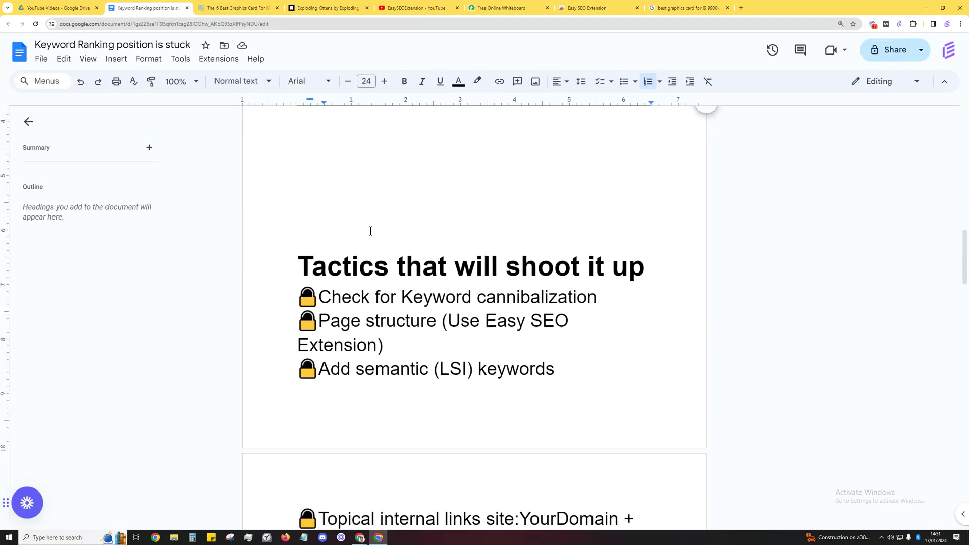
pyautogui.tripleClick(344, 296)
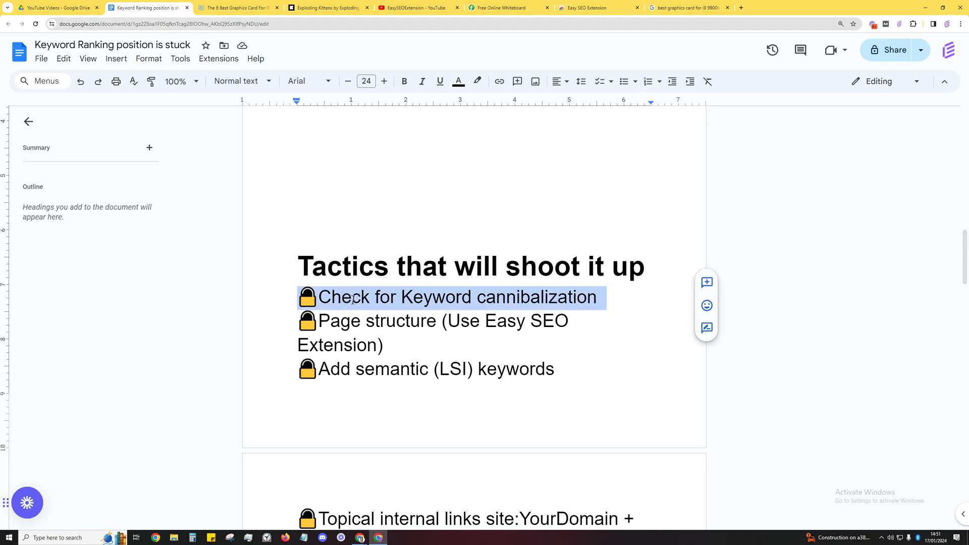
pyautogui.hotkey('alt', 'Tab')
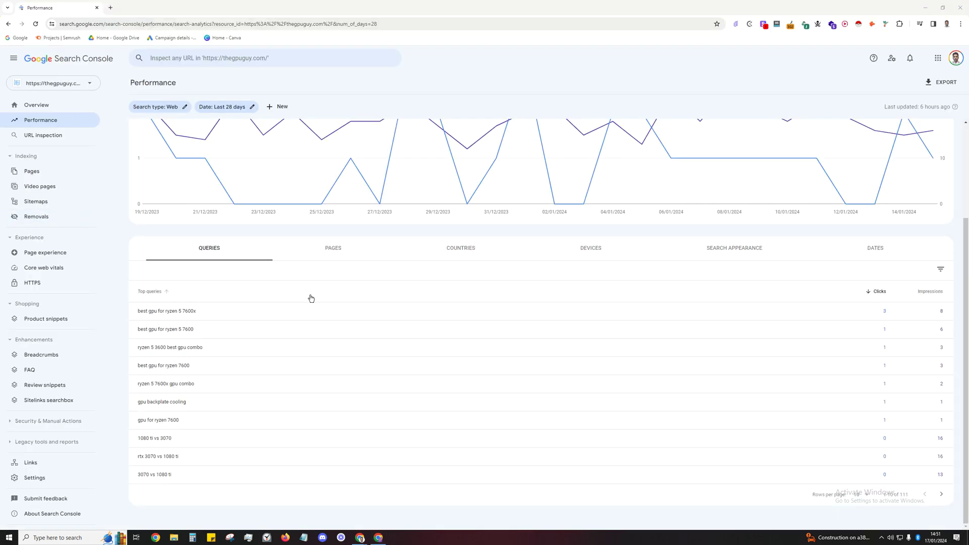
# - Break the report down by Pages and filter it by query 'Best Graphics Card For i9 9900K'
pyautogui.click(333, 249)
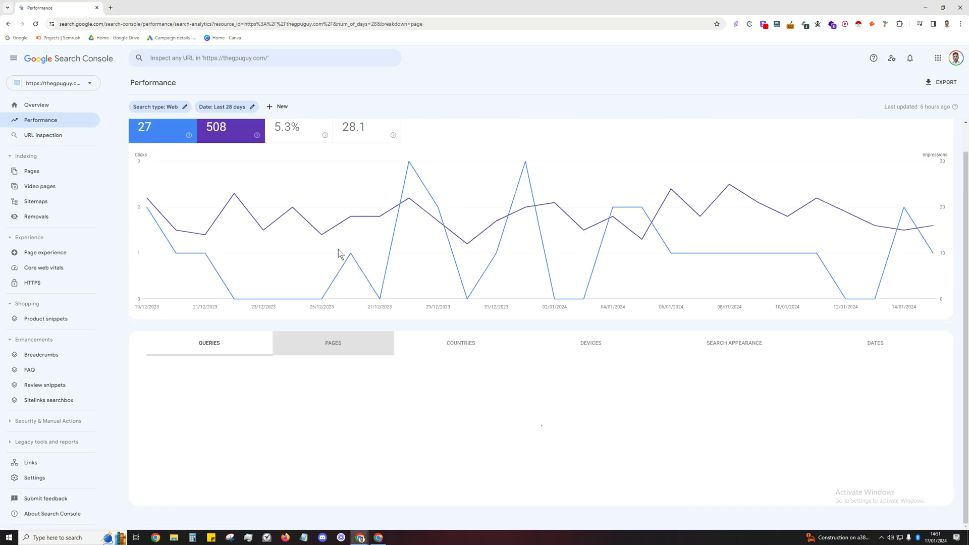
pyautogui.click(289, 111)
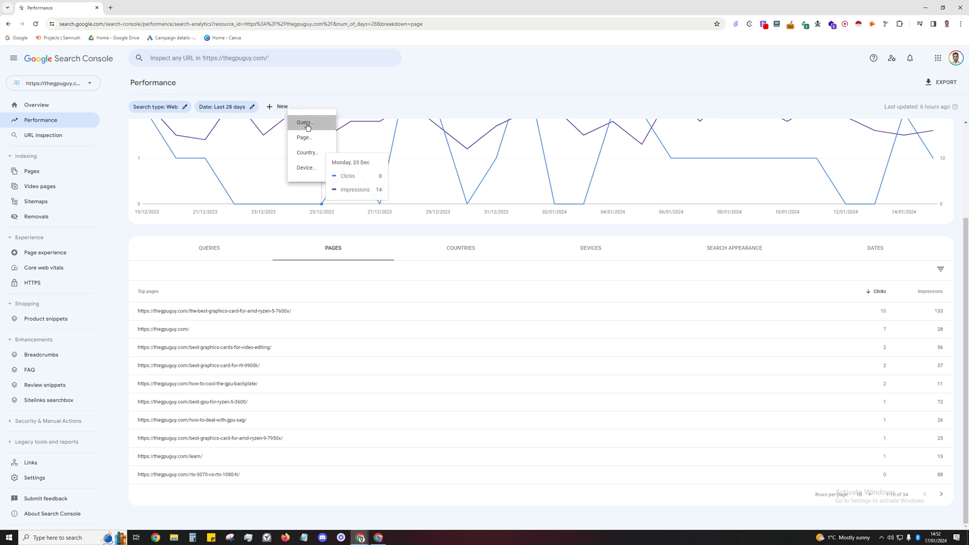
pyautogui.click(302, 123)
pyautogui.hotkey('ctrl', 'v')
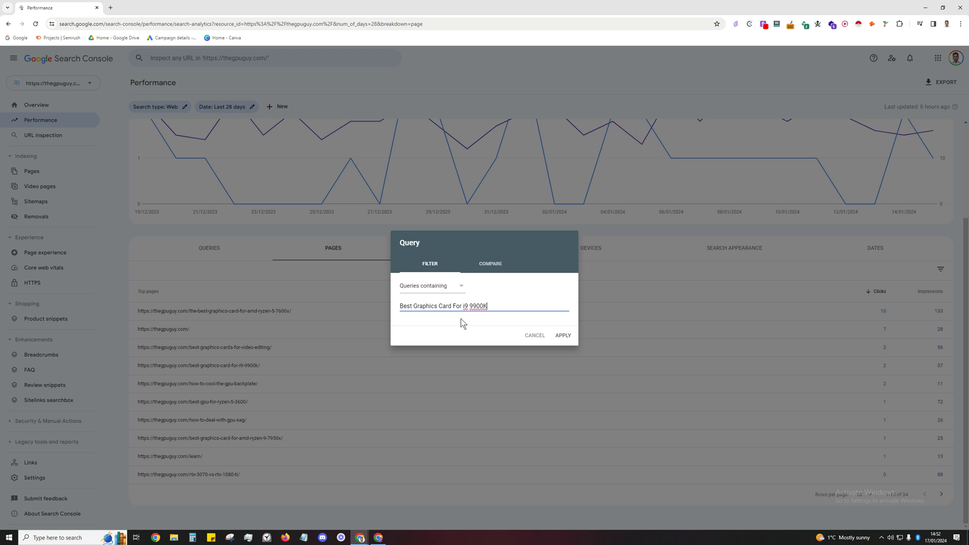
pyautogui.click(564, 336)
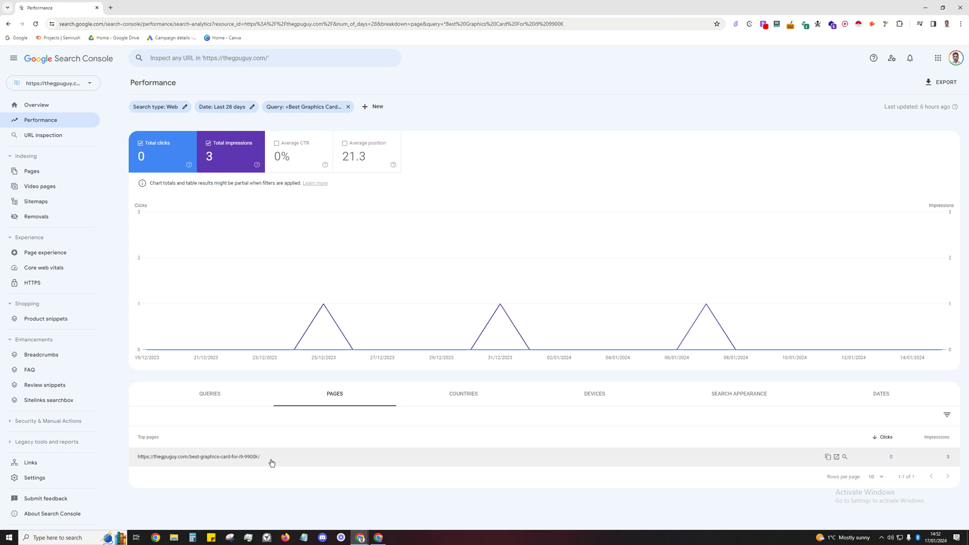
# - Zoom Search Console to 175% and scroll to the Pages table showing only the i9 9900K article
pyautogui.click(961, 24)
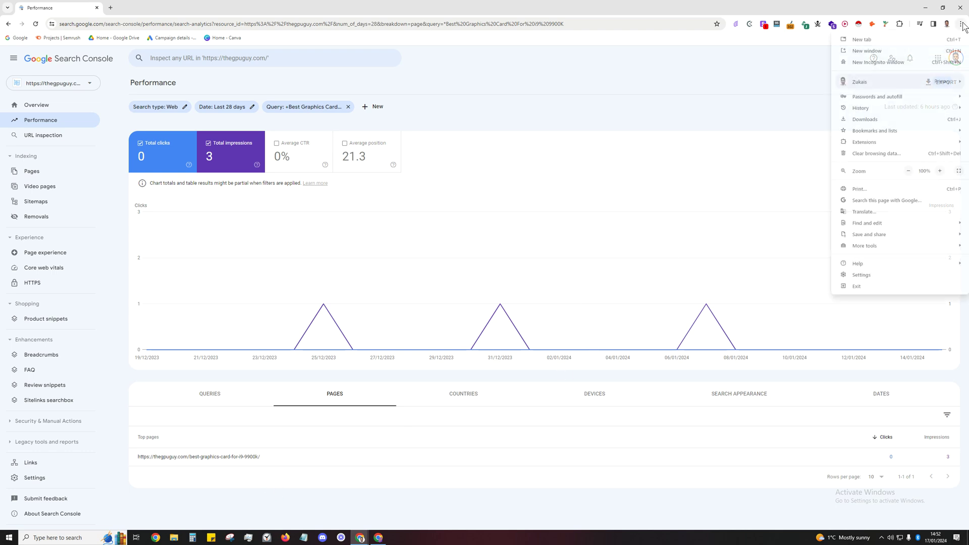
pyautogui.click(940, 170)
pyautogui.click(940, 171)
pyautogui.click(940, 171)
pyautogui.click(940, 171)
pyautogui.click(516, 284)
pyautogui.scroll(-4, 516, 284)
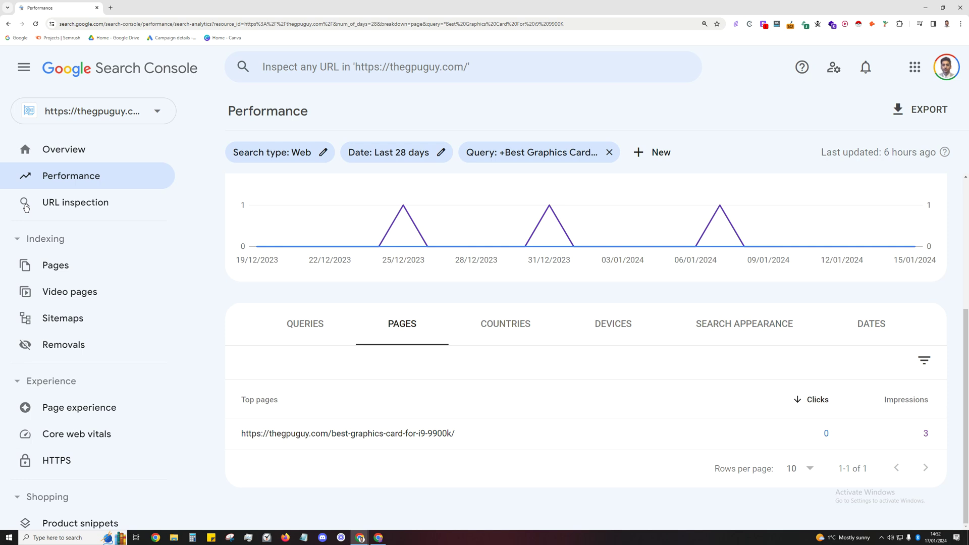
pyautogui.hotkey('alt', 'Tab')
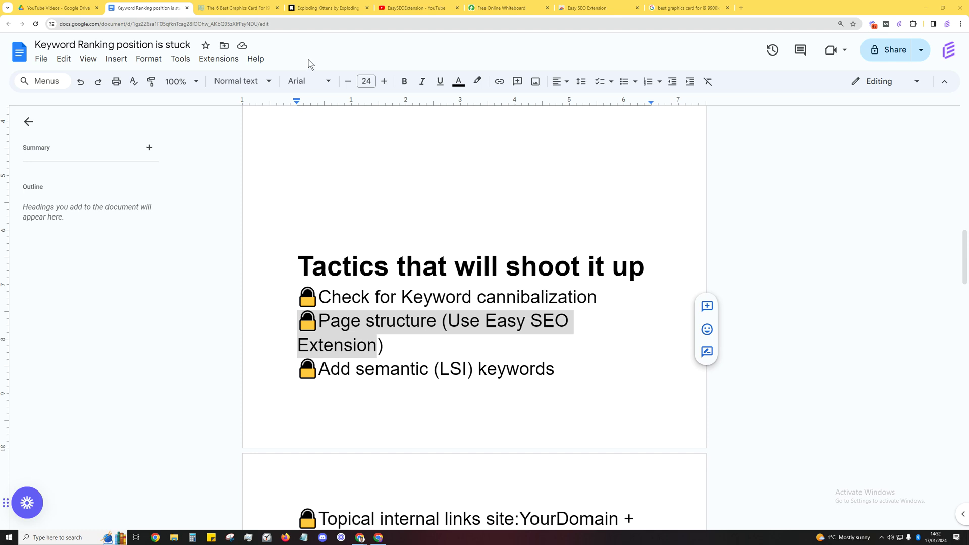
# - Show the i9 9900K article's single H1 in Easy SEO Extension's Subheadings
pyautogui.hotkey('ctrl', 'Tab')
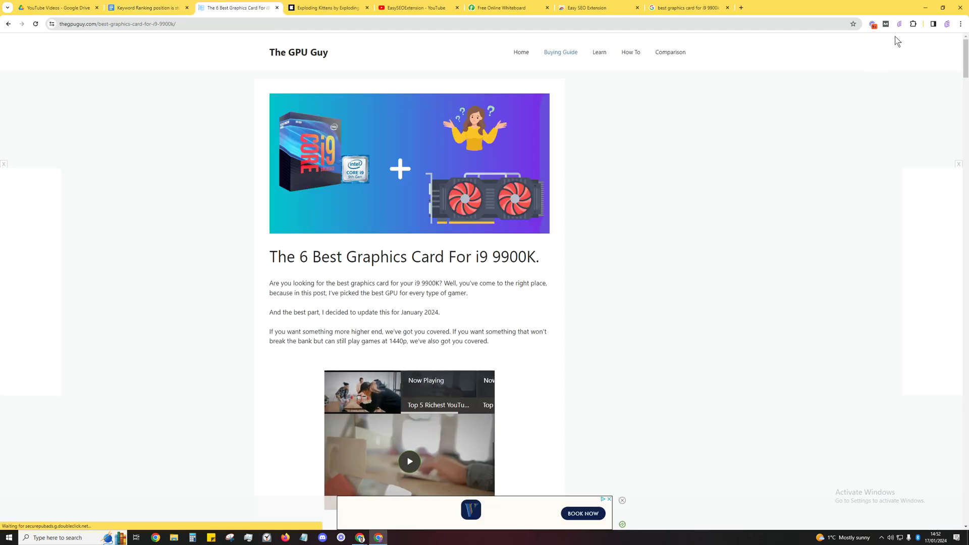
pyautogui.click(899, 24)
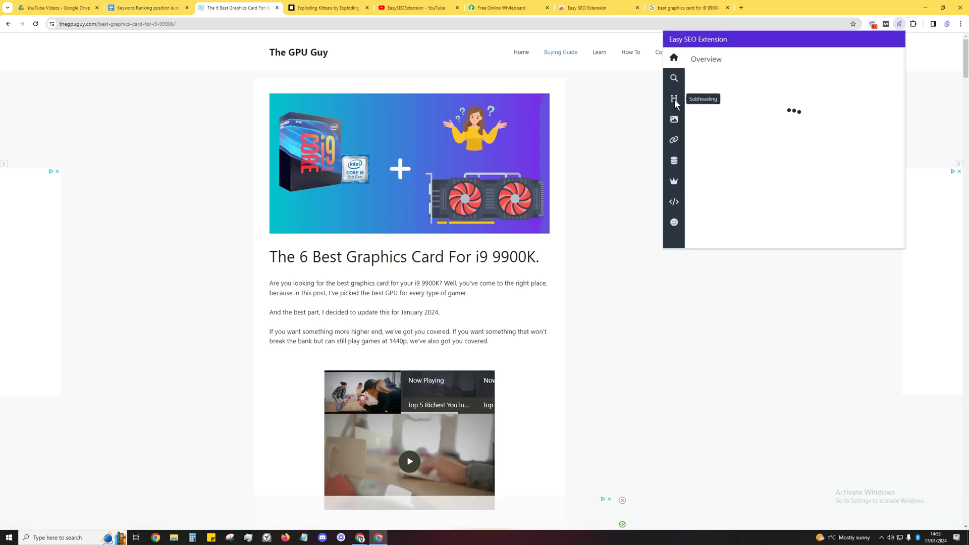
pyautogui.scroll(-2, 716, 152)
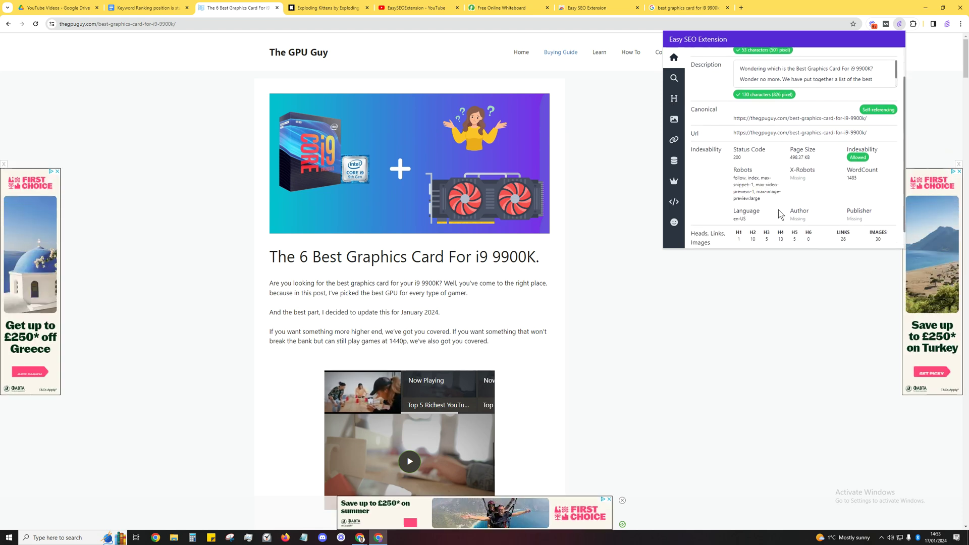
pyautogui.click(674, 99)
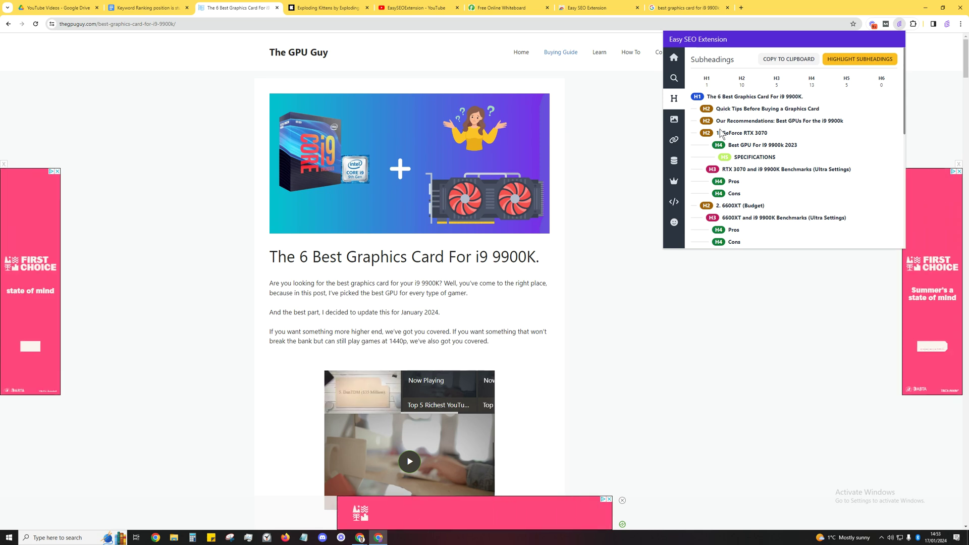
# - Run Easy SEO Extension on the Exploding Kittens Kickstarter page and highlight its Multiple H1s warning
pyautogui.click(332, 13)
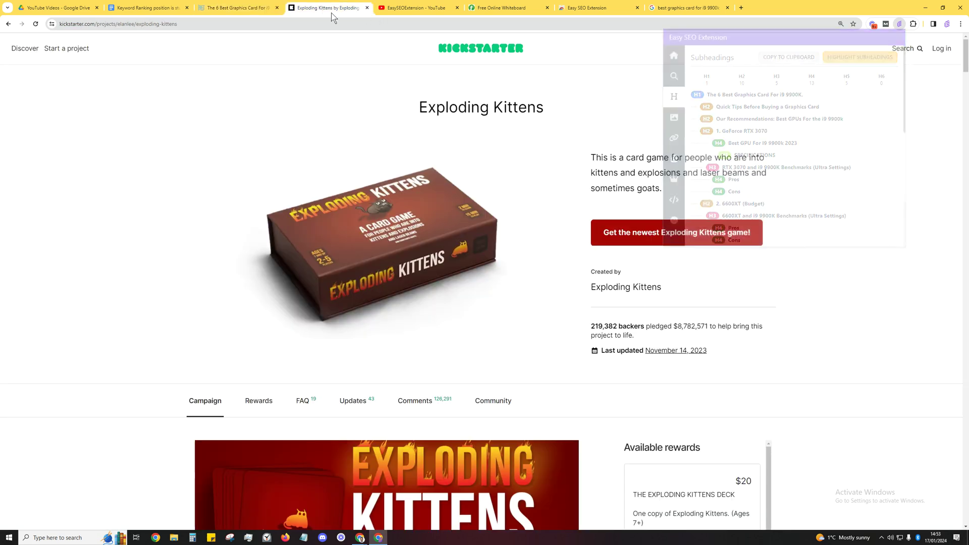
pyautogui.click(899, 24)
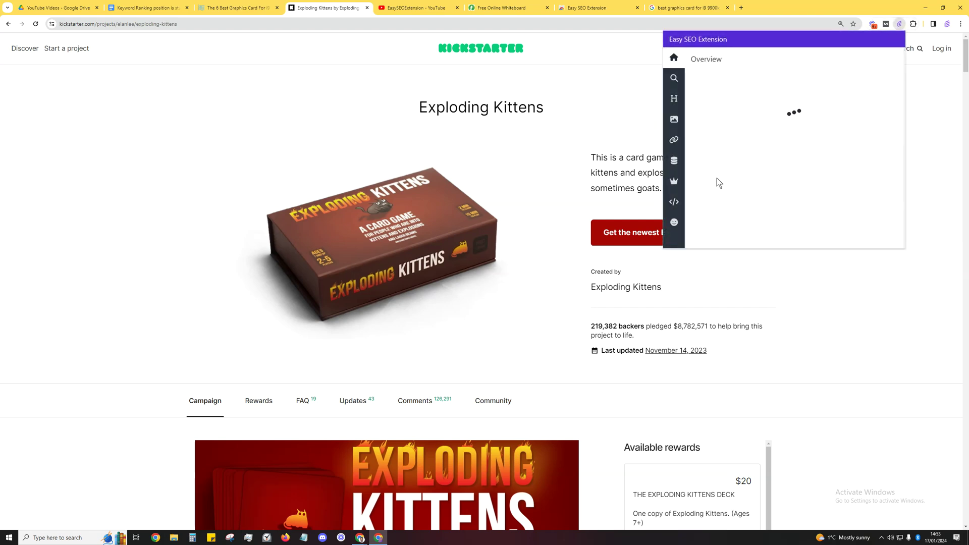
pyautogui.scroll(-1, 742, 201)
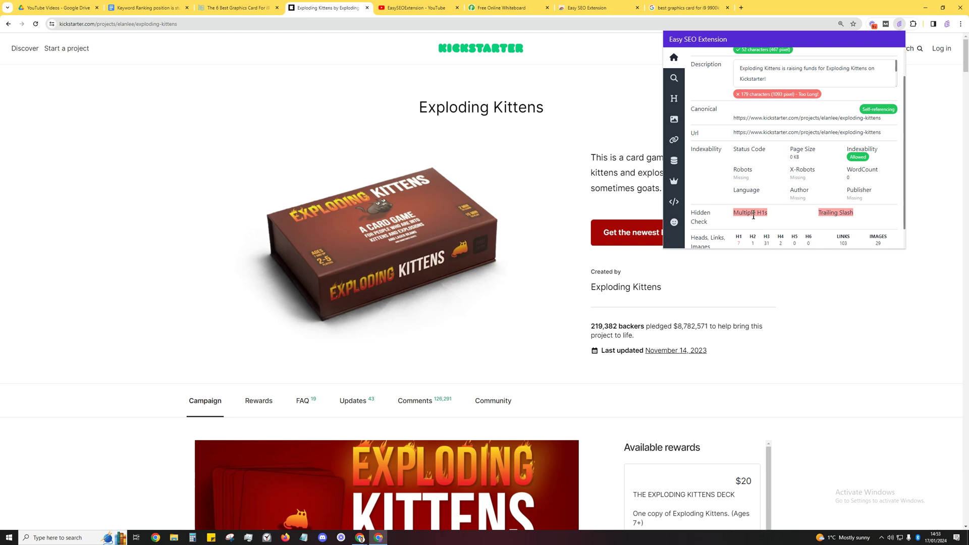
pyautogui.tripleClick(751, 214)
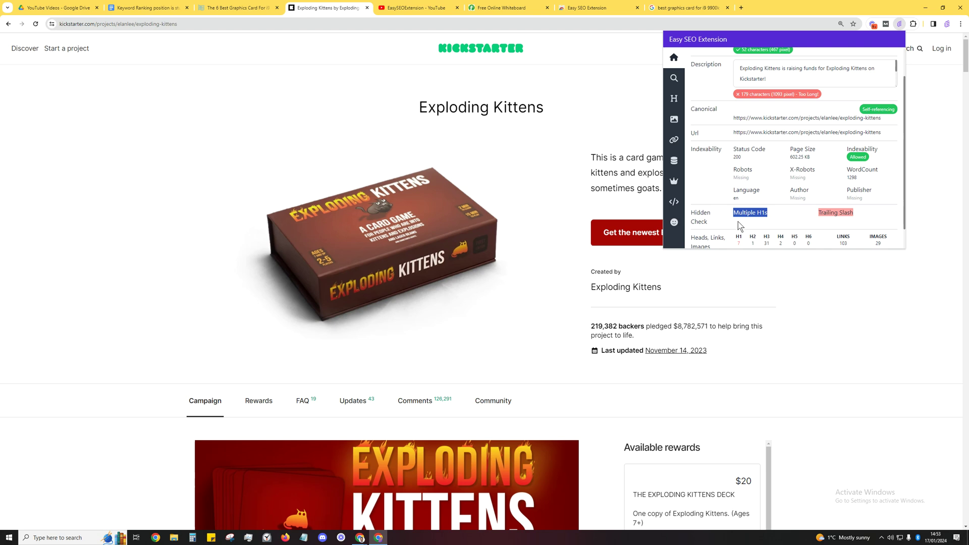
pyautogui.click(231, 9)
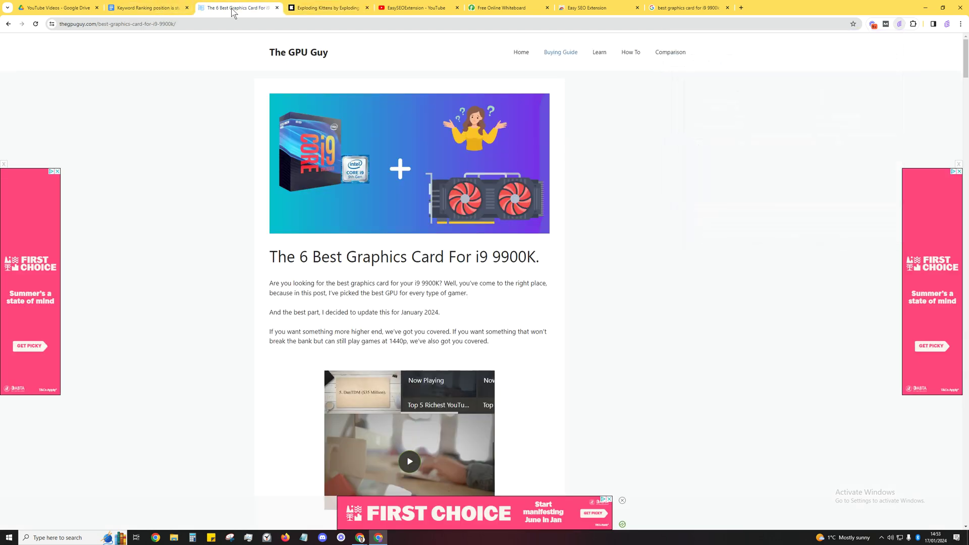
pyautogui.click(161, 8)
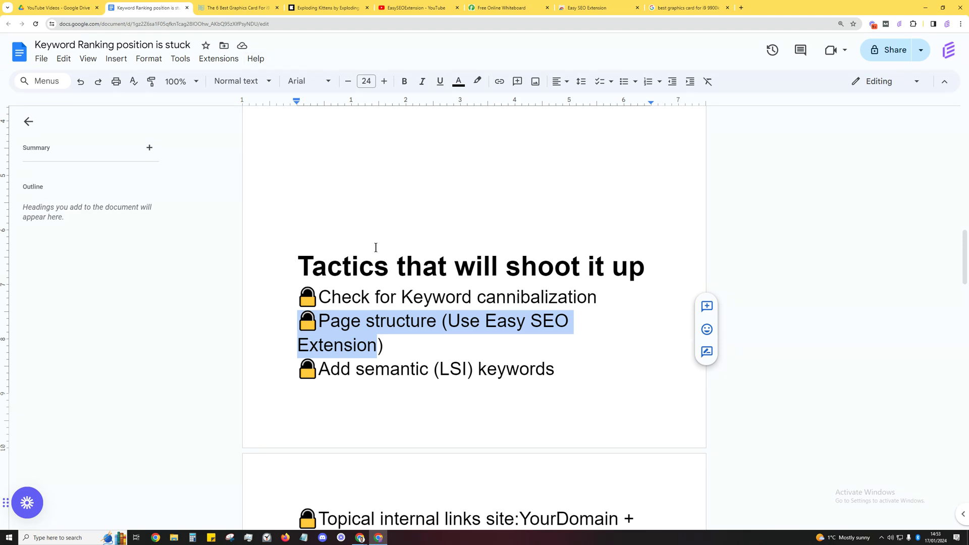
# - Select the 'Add semantic (LSI) keywords' point, then Google 'best graphics card for i9 9900k' in the Exploding Kittens tab
pyautogui.moveTo(320, 370); pyautogui.dragTo(407, 372)
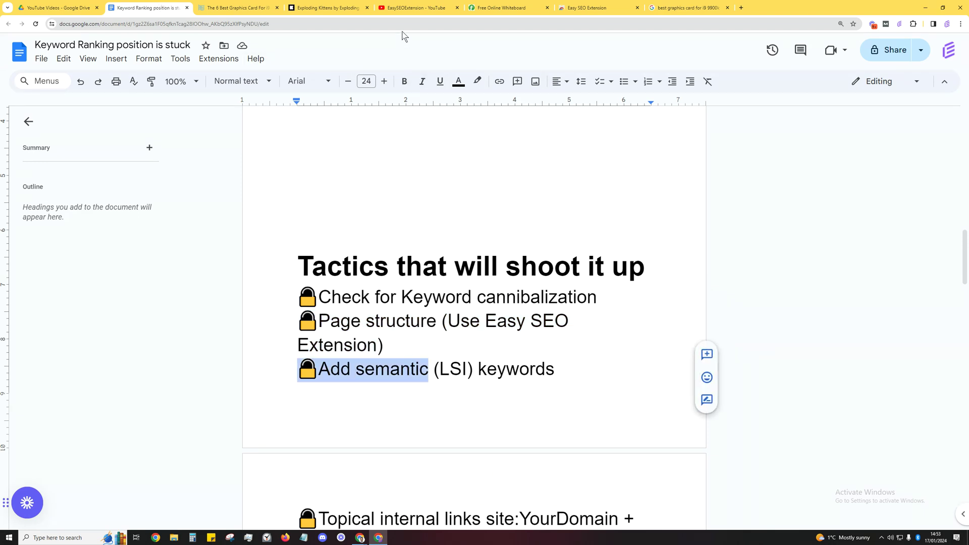
pyautogui.click(334, 9)
pyautogui.click(329, 24)
pyautogui.write('Best Graphics Card For i9 9900K')
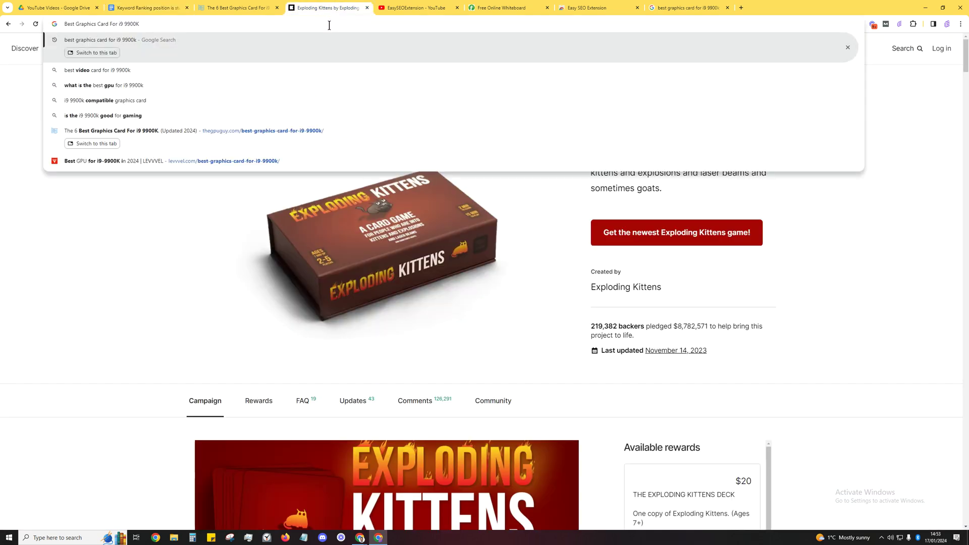
pyautogui.press('Return')
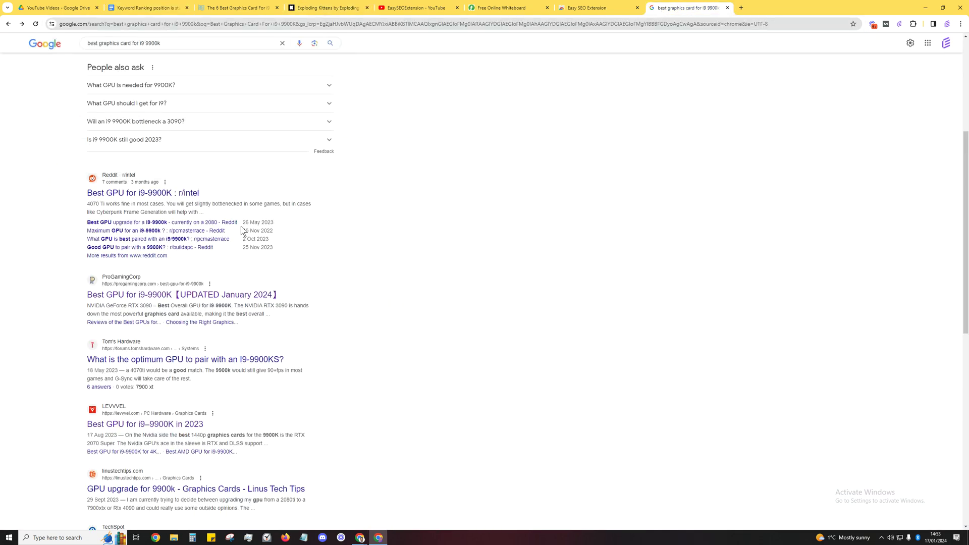
pyautogui.scroll(5, 118, 252)
pyautogui.scroll(1, 76, 271)
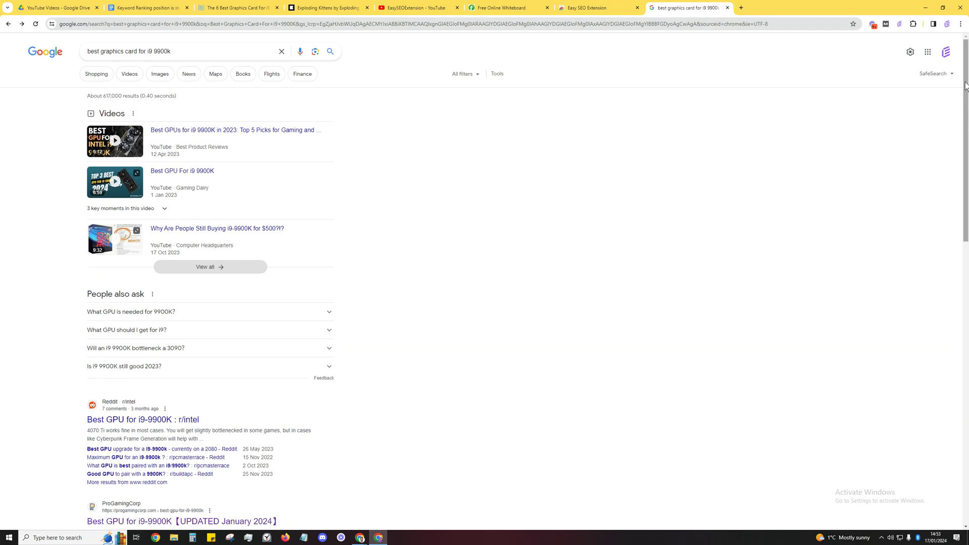
# - Zoom the results page in three steps and scroll down to Related searches
pyautogui.click(961, 23)
pyautogui.click(940, 171)
pyautogui.click(939, 172)
pyautogui.click(940, 171)
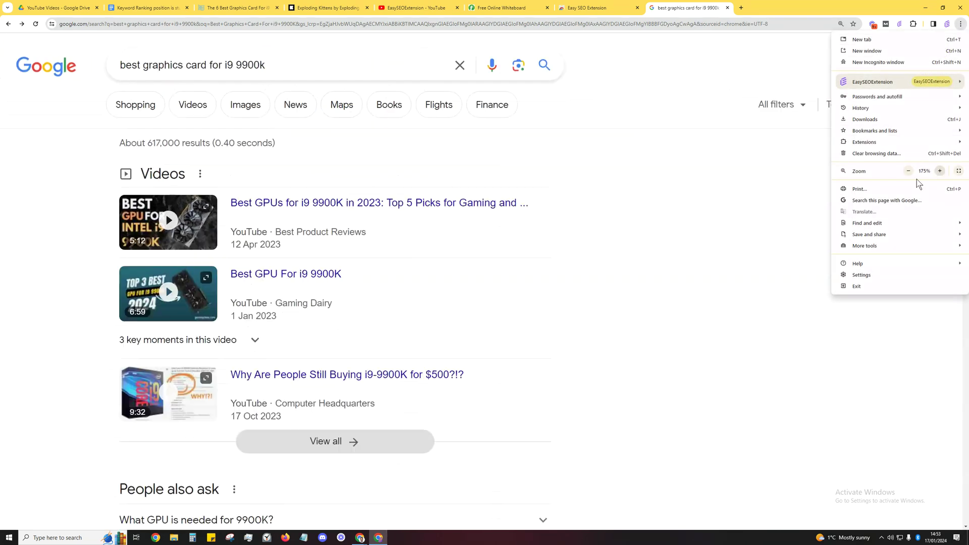
pyautogui.click(670, 317)
pyautogui.scroll(-3, 670, 317)
pyautogui.scroll(-3, 656, 315)
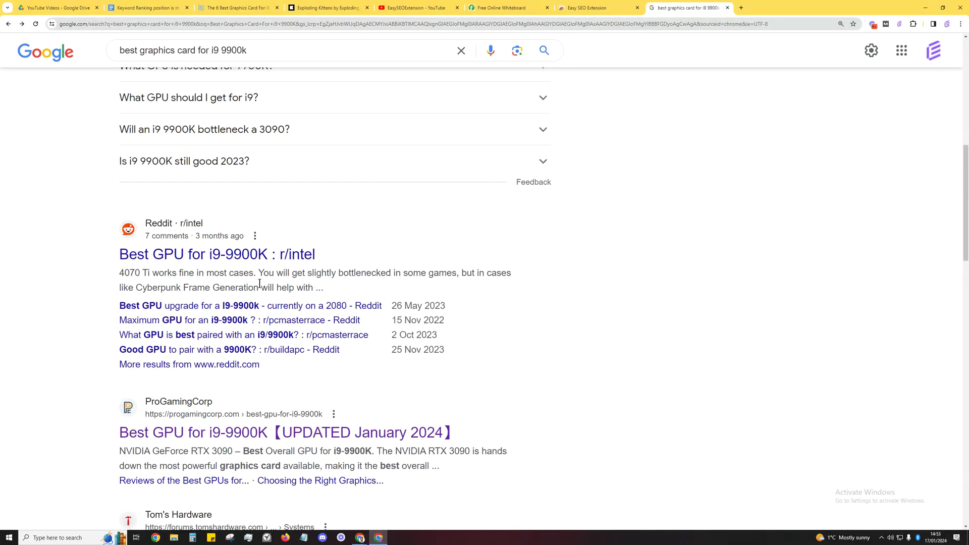
pyautogui.scroll(-2, 407, 306)
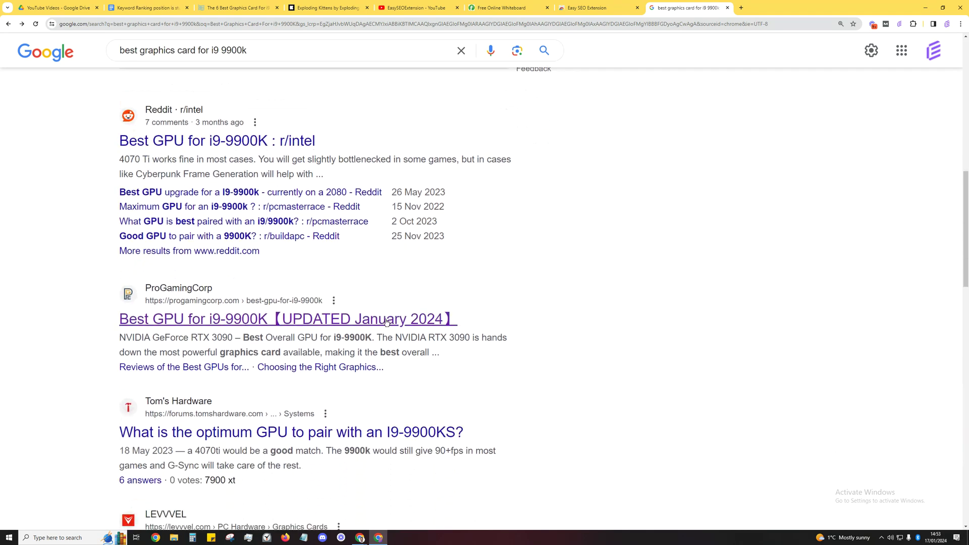
pyautogui.scroll(-2, 235, 352)
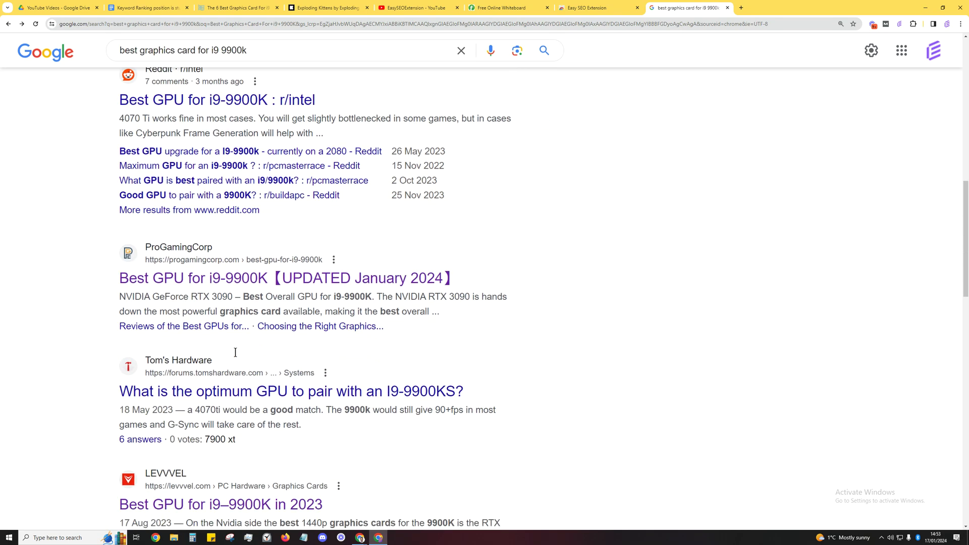
pyautogui.scroll(-5, 221, 349)
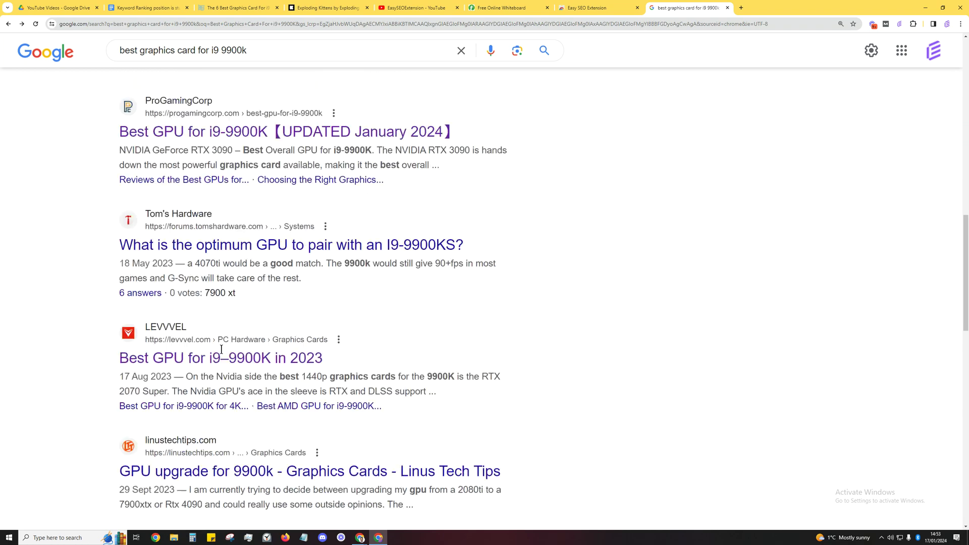
pyautogui.scroll(-10, 534, 295)
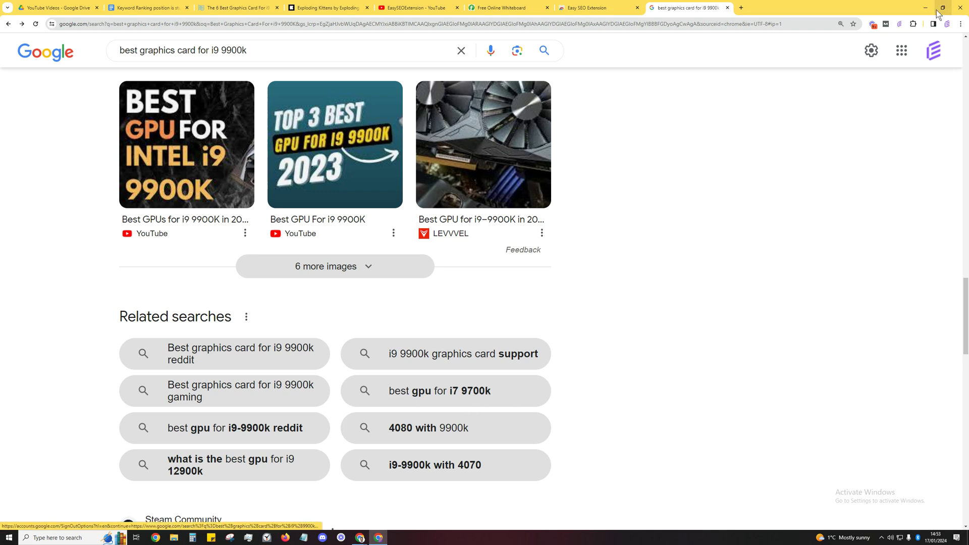
pyautogui.click(900, 24)
# - Run Semantic Sniper on the keyword 'best graphics card for i9 9900k'
pyautogui.click(674, 101)
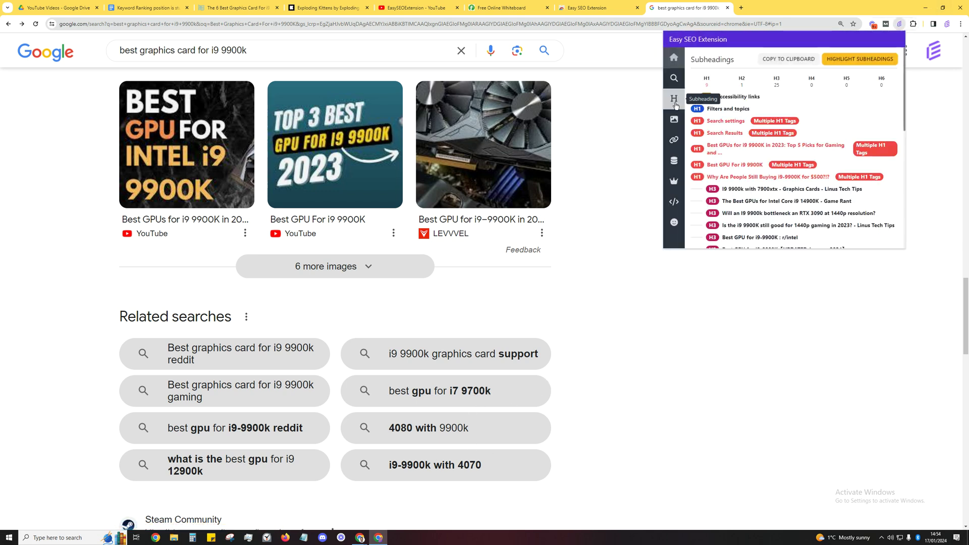
pyautogui.click(674, 77)
pyautogui.doubleClick(814, 76)
pyautogui.write('Best Graphics Card For i9 9900K')
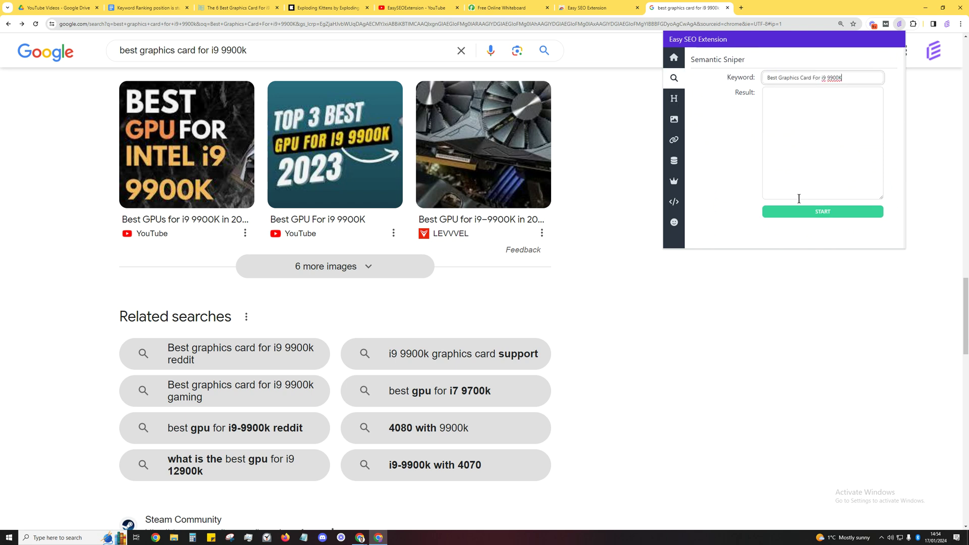
pyautogui.click(805, 217)
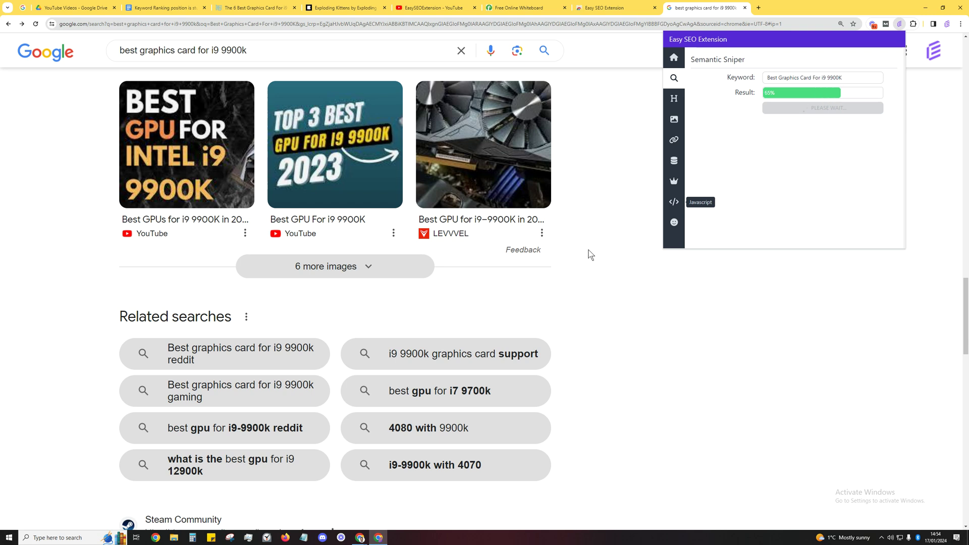
# - Scroll through the related keyword results, highlighting the terms 'compatible' and 'Top'
pyautogui.scroll(-5, 28, 215)
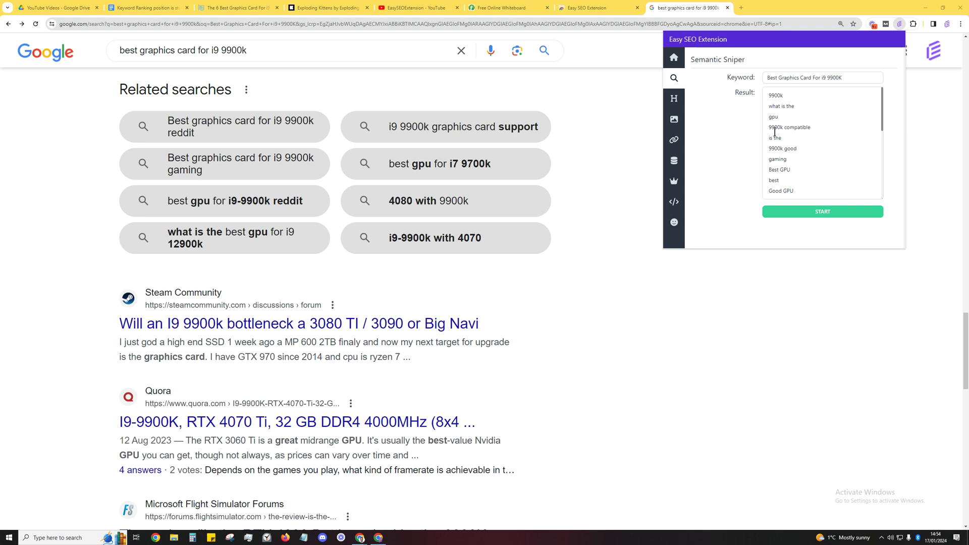
pyautogui.doubleClick(799, 127)
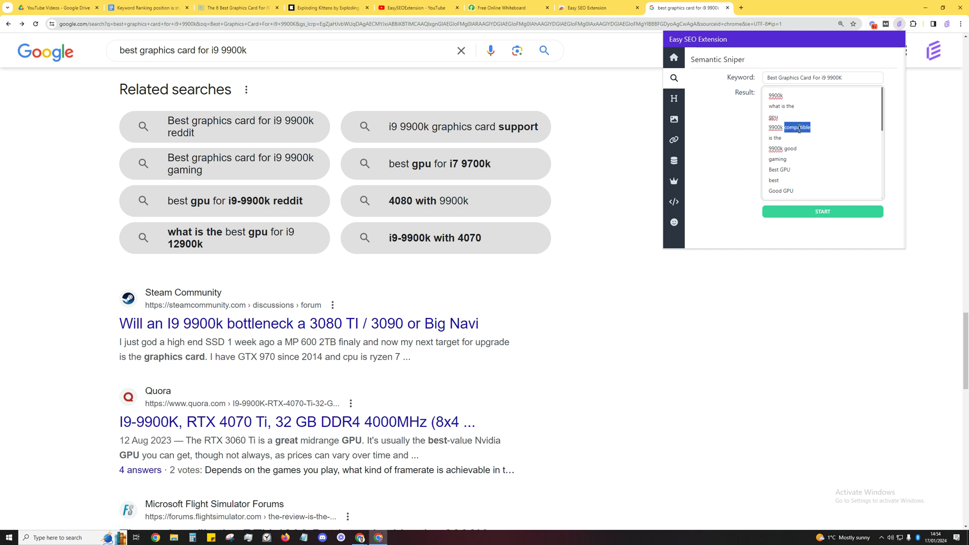
pyautogui.scroll(-1, 784, 115)
pyautogui.scroll(-1, 780, 120)
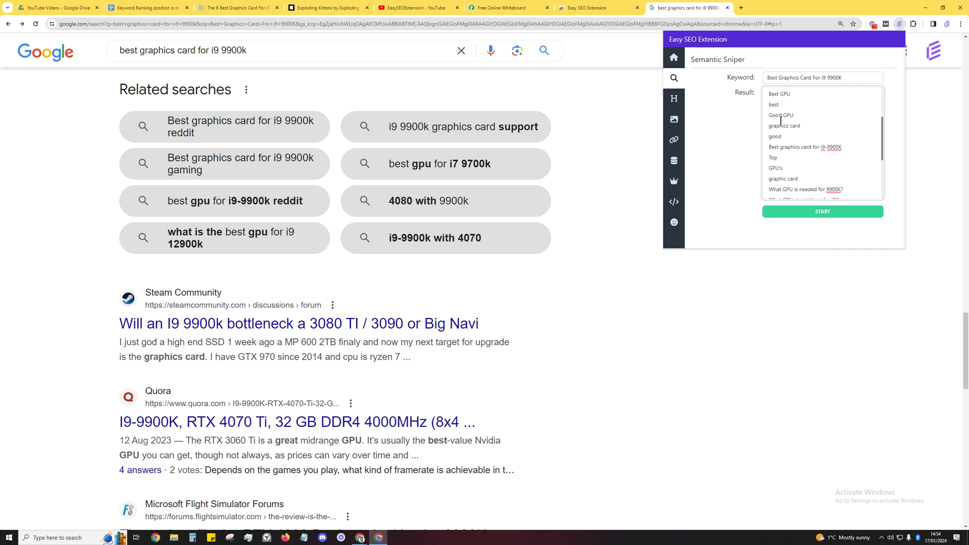
pyautogui.scroll(-1, 787, 140)
pyautogui.doubleClick(774, 121)
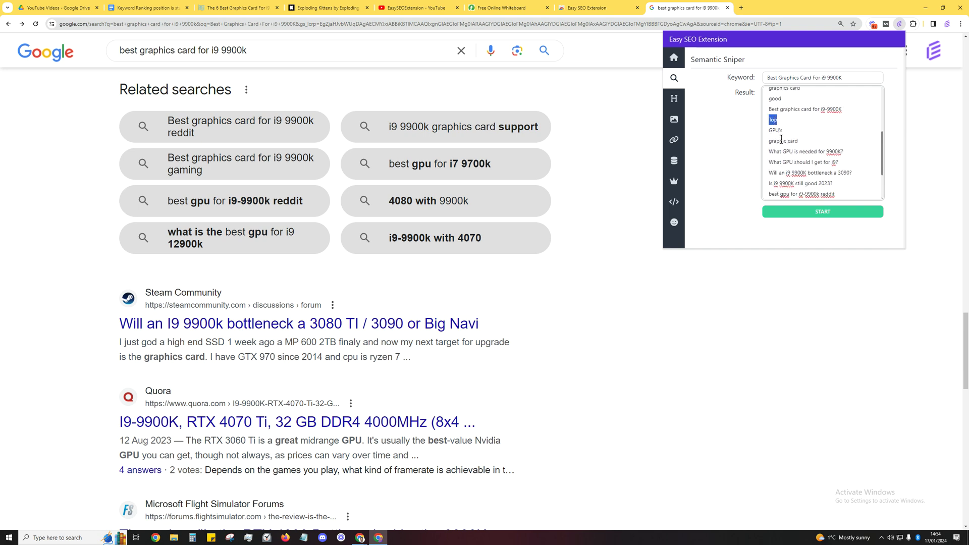
pyautogui.scroll(-1, 784, 153)
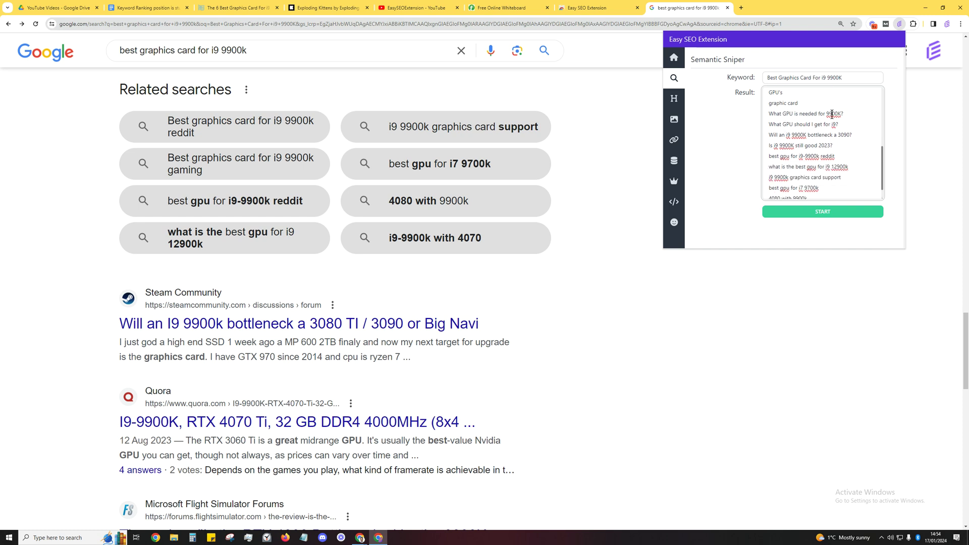
pyautogui.scroll(-1, 832, 114)
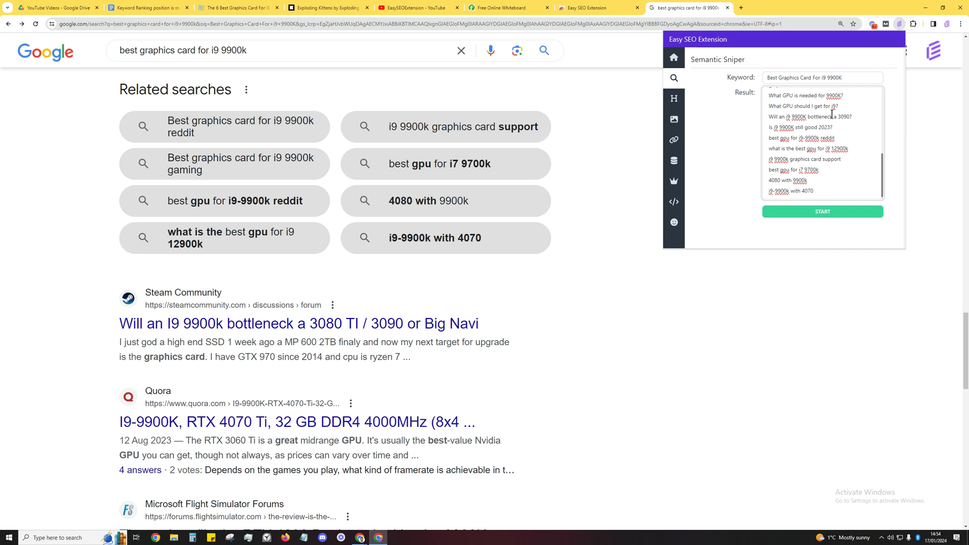
pyautogui.scroll(2, 832, 114)
# - Close the extension panel, skim the best graphics card article, then return to the outline
pyautogui.click(631, 153)
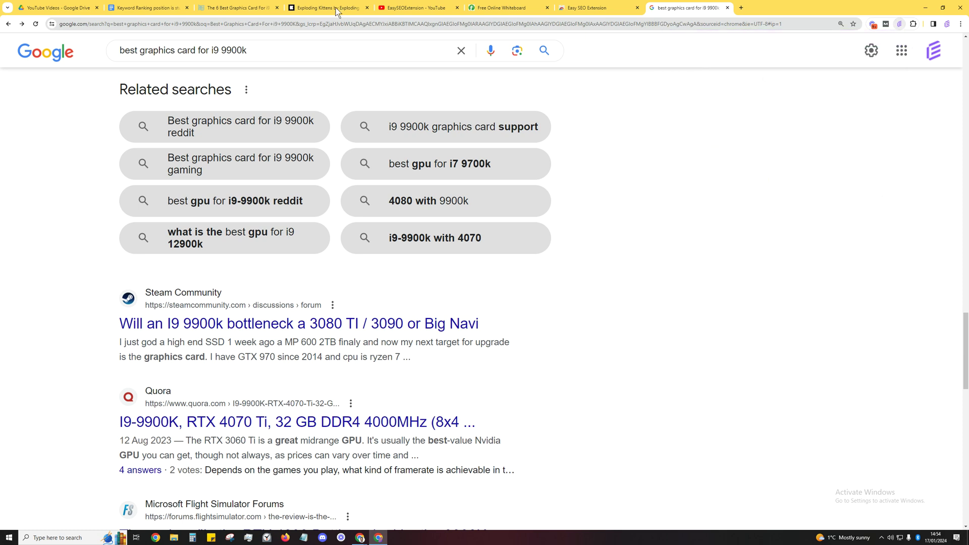
pyautogui.click(209, 8)
pyautogui.scroll(-4, 323, 364)
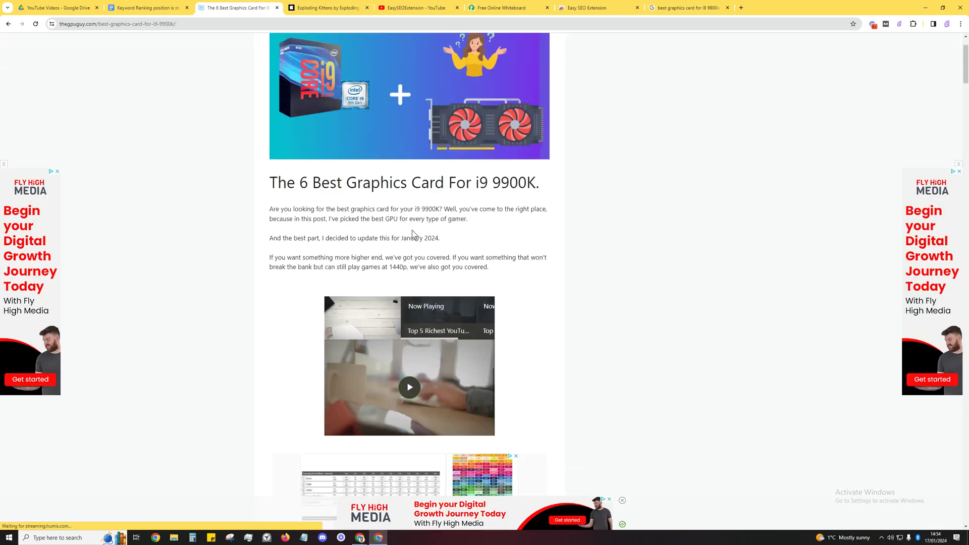
pyautogui.scroll(-15, 395, 411)
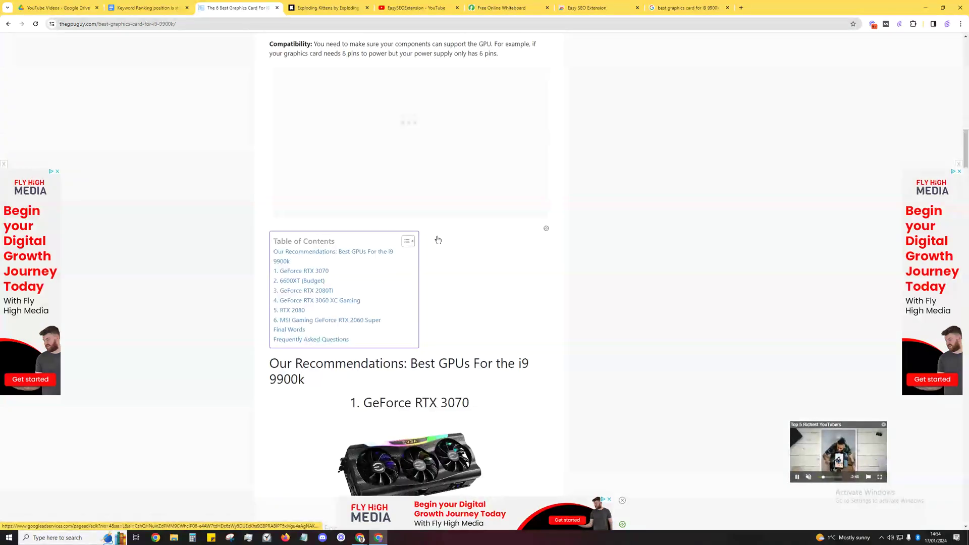
pyautogui.scroll(6, 437, 241)
pyautogui.scroll(4, 437, 241)
pyautogui.scroll(-10, 437, 242)
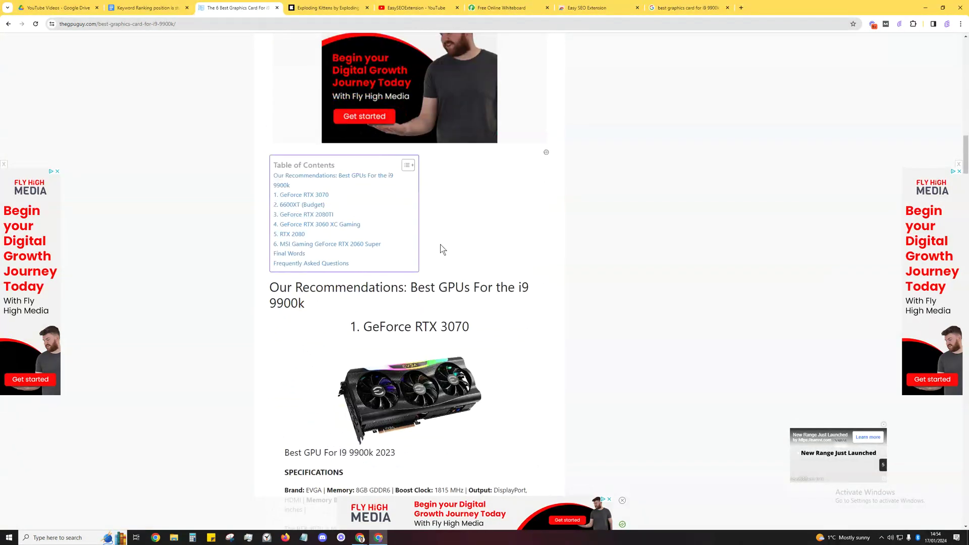
pyautogui.click(149, 8)
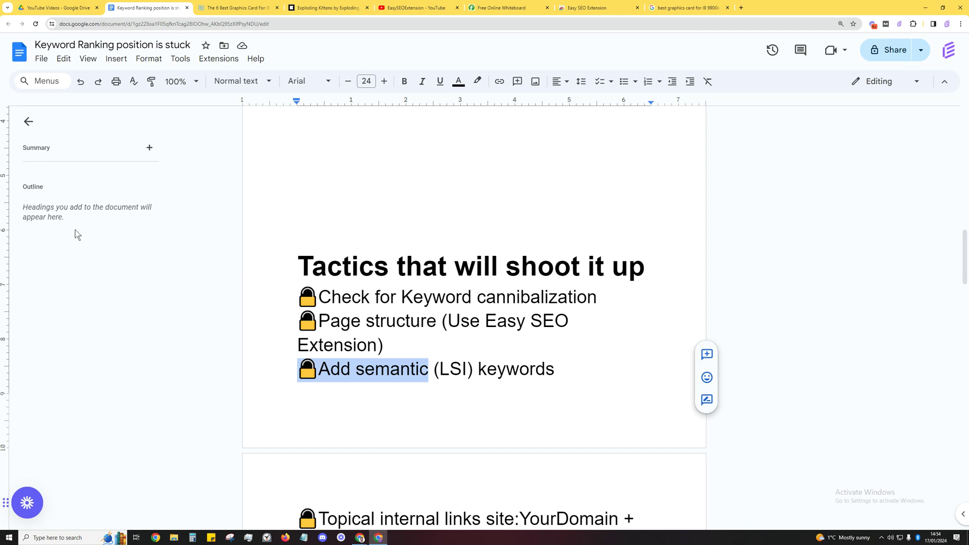
# - In Search Console, set the queries table to 100 rows per page
pyautogui.hotkey('alt', 'Tab')
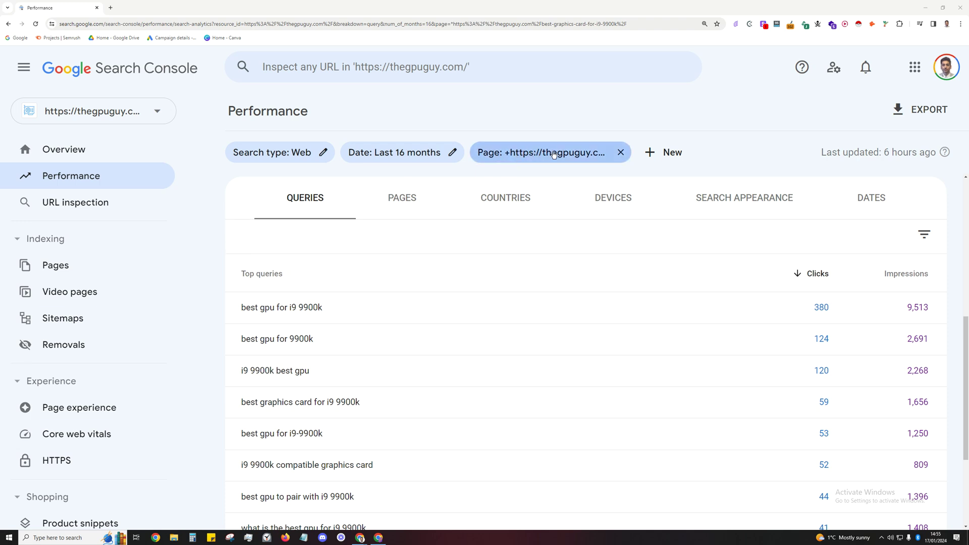
pyautogui.scroll(-1, 313, 268)
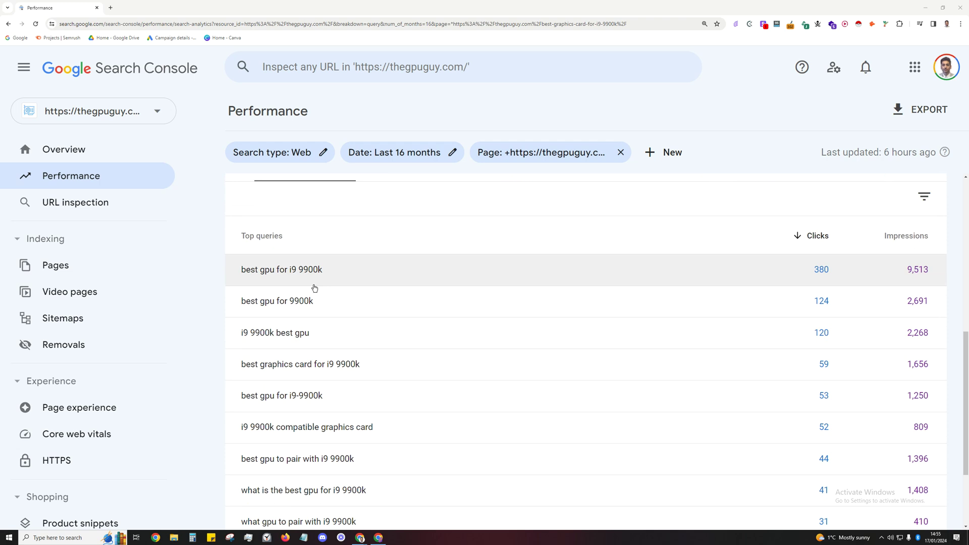
pyautogui.scroll(-1, 338, 317)
pyautogui.scroll(-2, 344, 316)
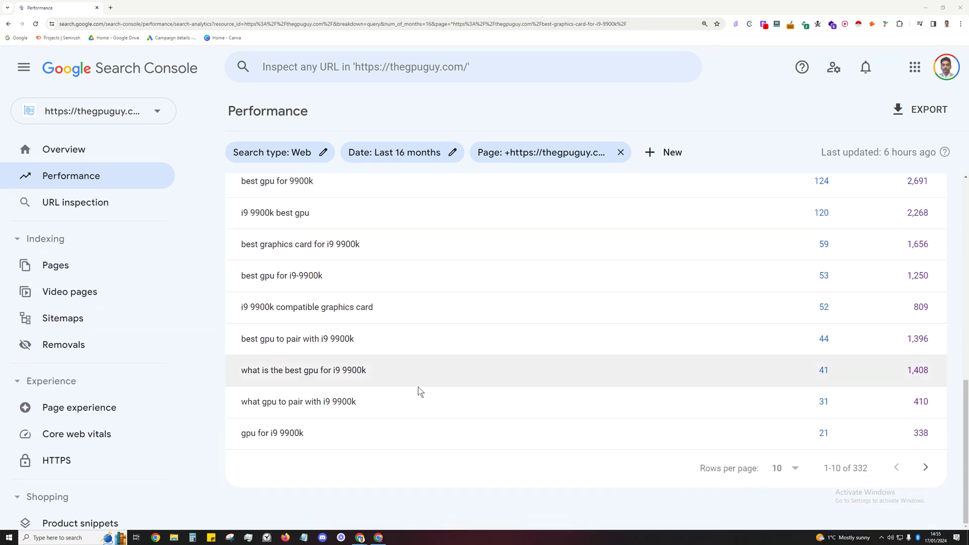
pyautogui.click(772, 470)
pyautogui.click(780, 467)
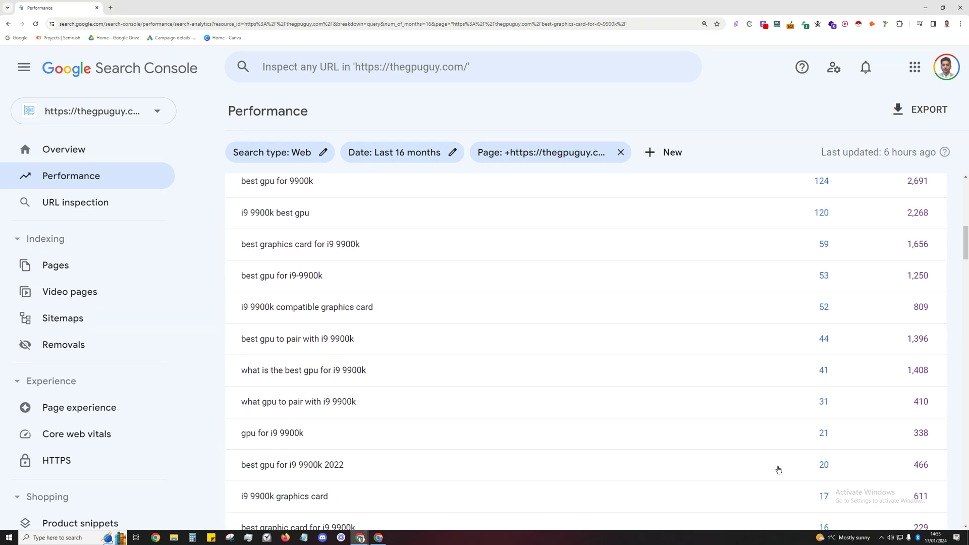
# - Review the queries like '2080 graphics card', then select 'Topical internal links' in the outline
pyautogui.scroll(-2, 409, 377)
pyautogui.scroll(-1, 408, 378)
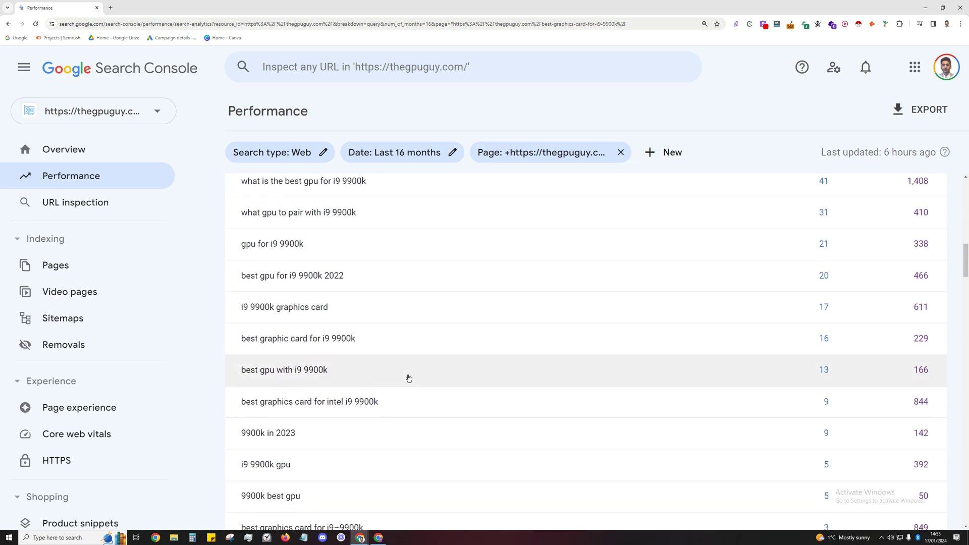
pyautogui.scroll(-2, 409, 377)
pyautogui.scroll(-2, 409, 378)
pyautogui.scroll(1, 409, 377)
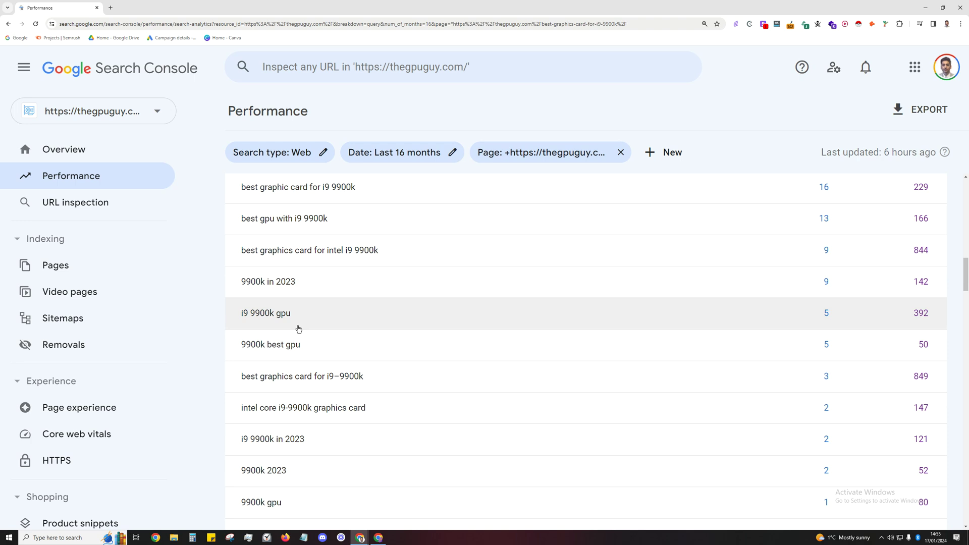
pyautogui.scroll(-1, 297, 329)
pyautogui.scroll(-4, 309, 380)
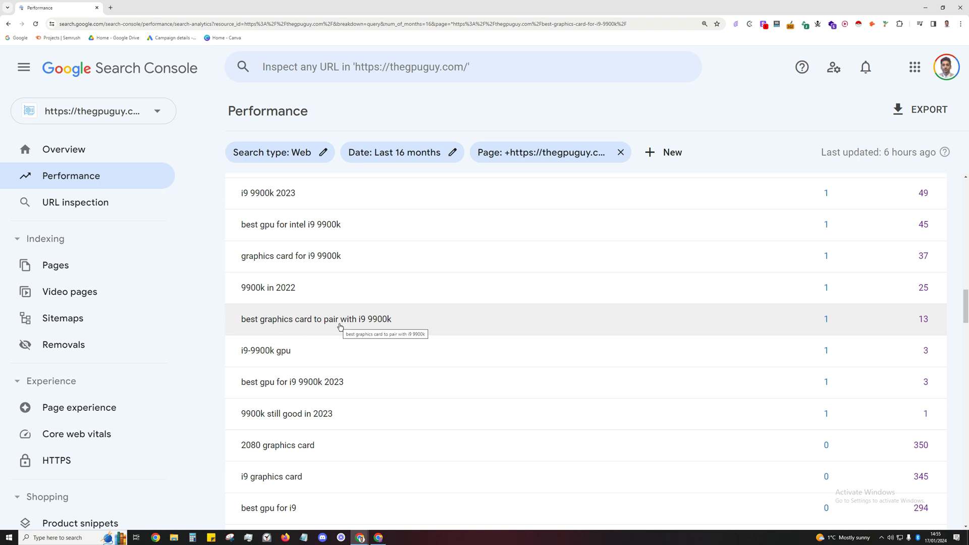
pyautogui.scroll(-3, 339, 327)
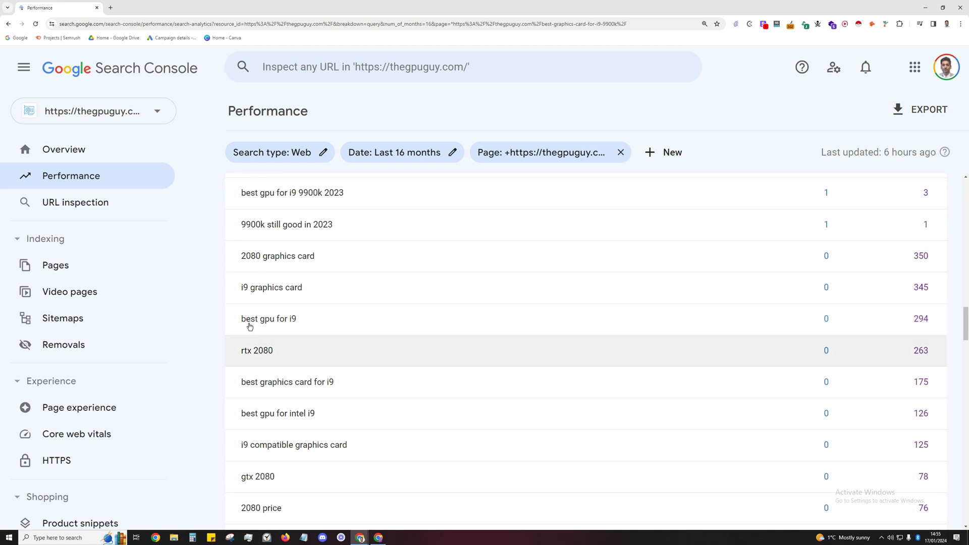
pyautogui.hotkey('alt', 'Tab')
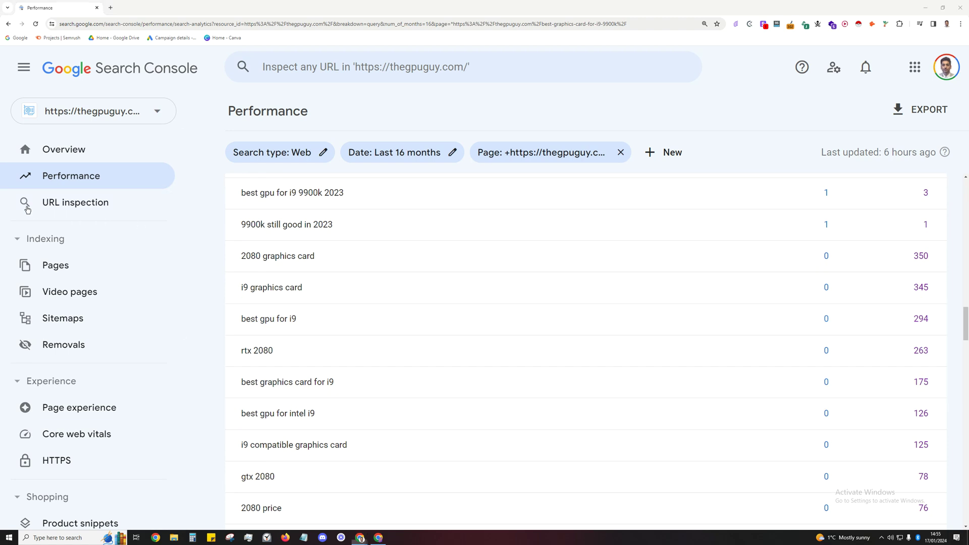
pyautogui.moveTo(336, 367); pyautogui.dragTo(478, 372)
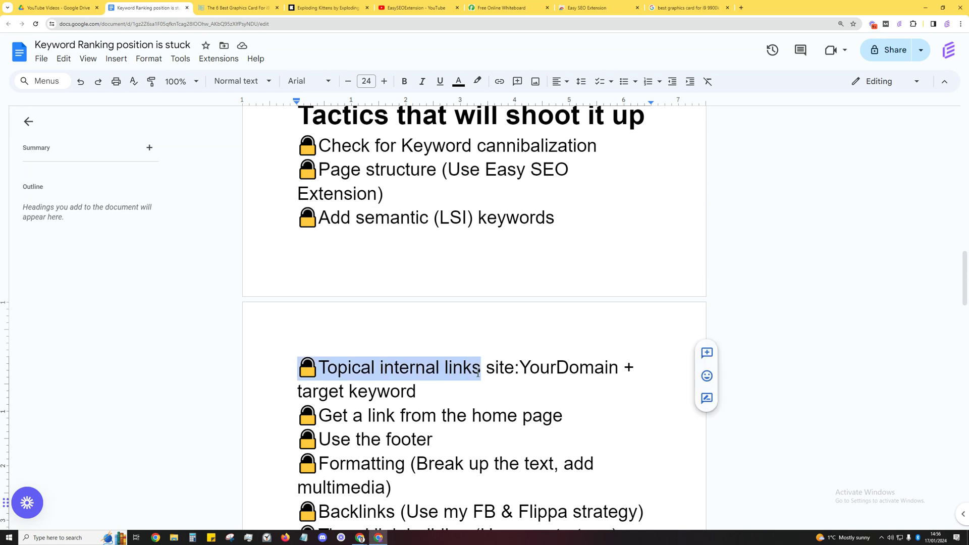
# - Select 'site:YourDomain + target keyword' in the outline, then highlight 'site:thegpuguy' in the Google query
pyautogui.doubleClick(504, 368)
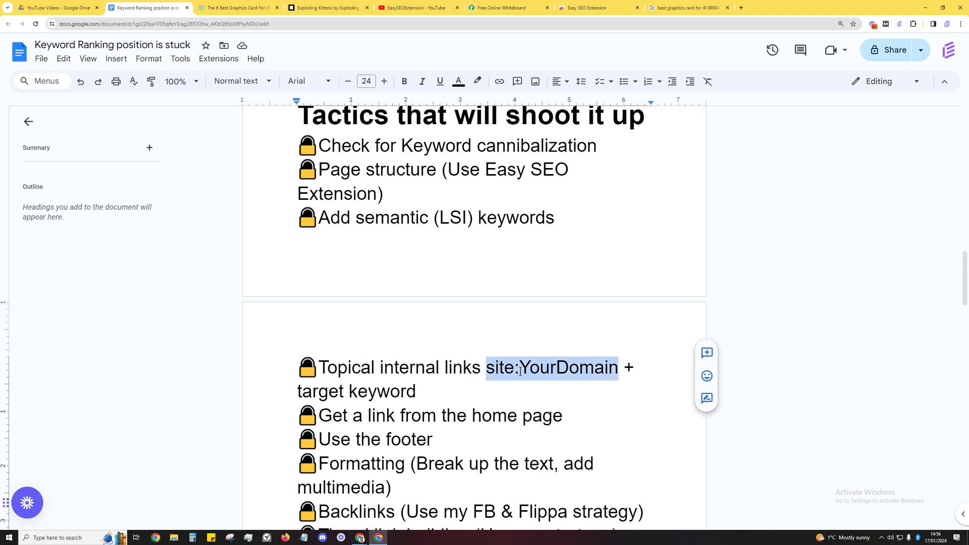
pyautogui.moveTo(520, 371); pyautogui.dragTo(413, 392)
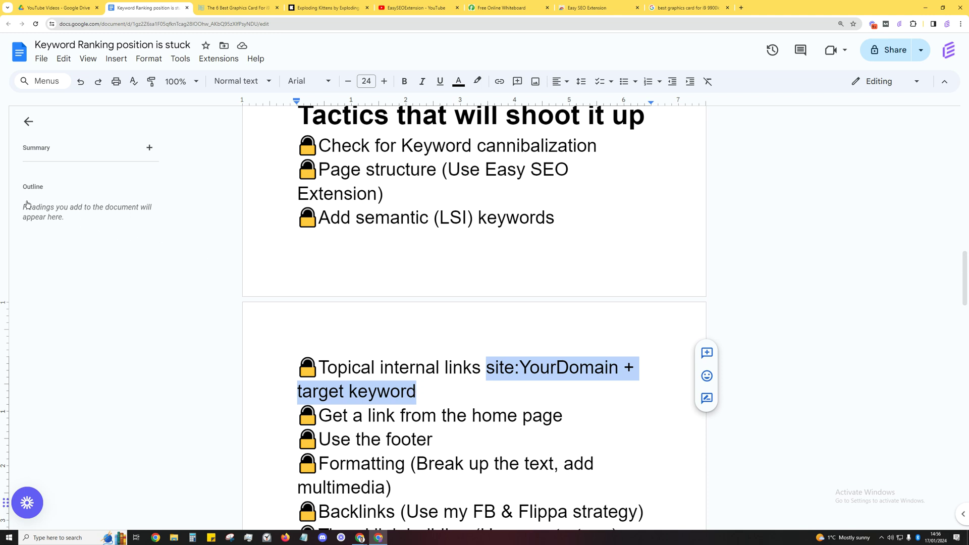
pyautogui.hotkey('ctrl', '9')
pyautogui.doubleClick(142, 69)
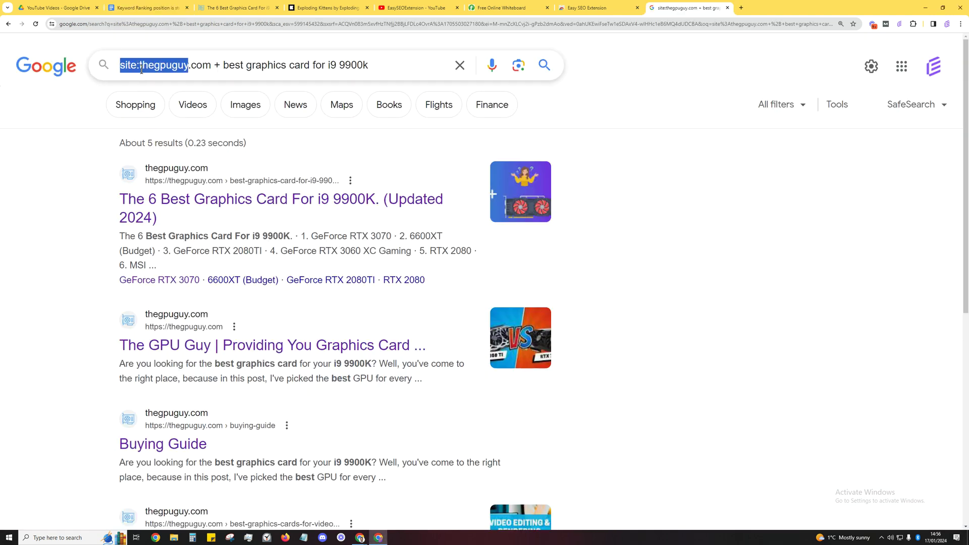
# - Highlight 'best graphics card for i9 9900k' in the query and open The GPU Guy homepage in a new tab
pyautogui.doubleClick(215, 65)
pyautogui.moveTo(223, 65); pyautogui.dragTo(374, 64)
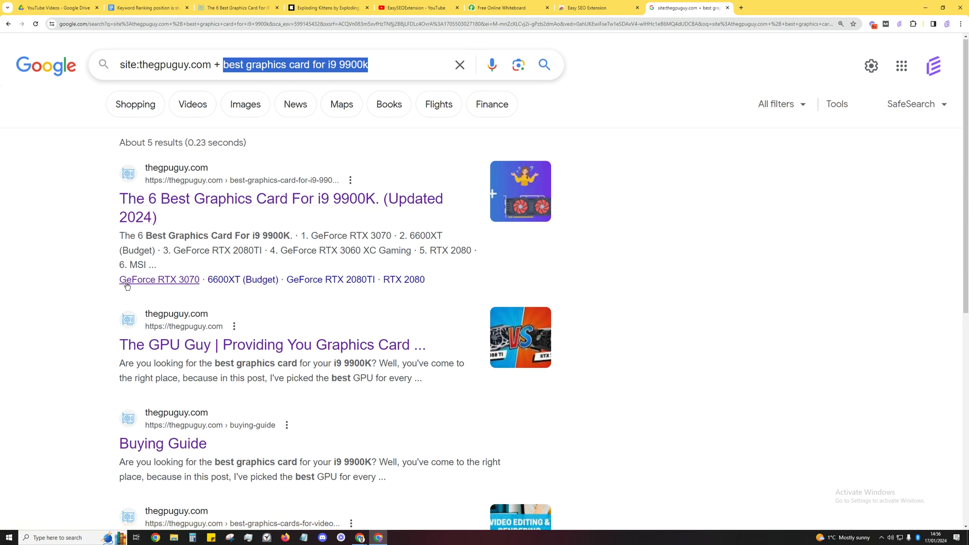
pyautogui.scroll(-1, 123, 277)
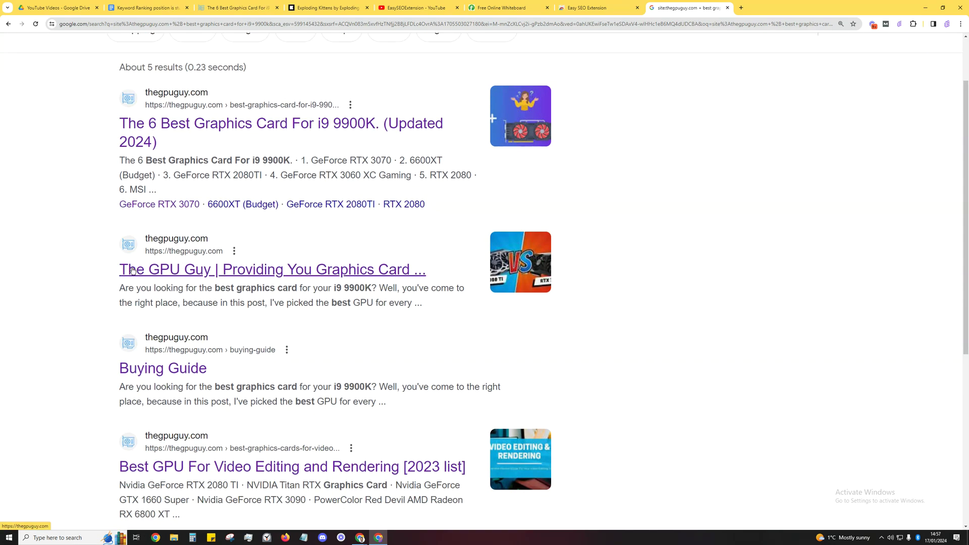
pyautogui.middleClick(132, 270)
pyautogui.click(758, 9)
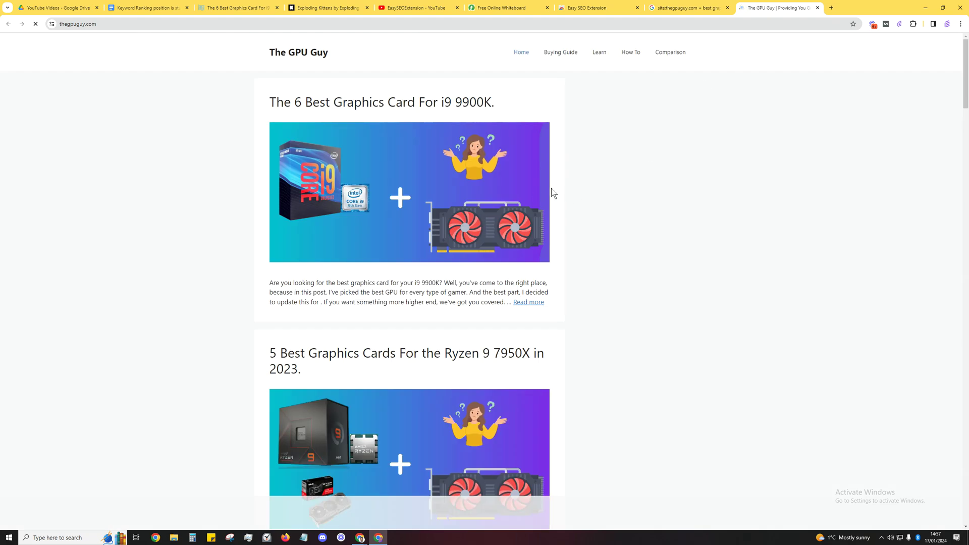
pyautogui.scroll(-8, 553, 202)
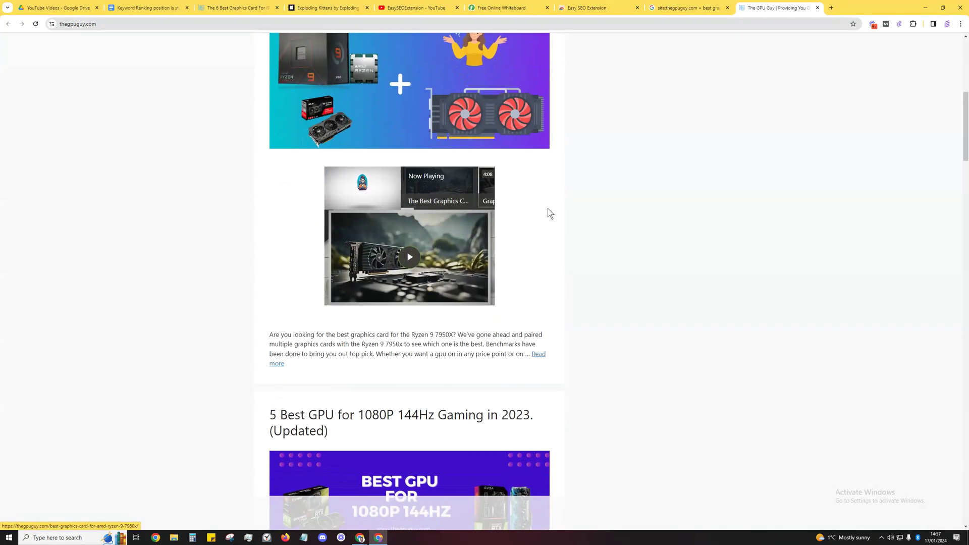
pyautogui.scroll(-3, 550, 213)
pyautogui.click(692, 8)
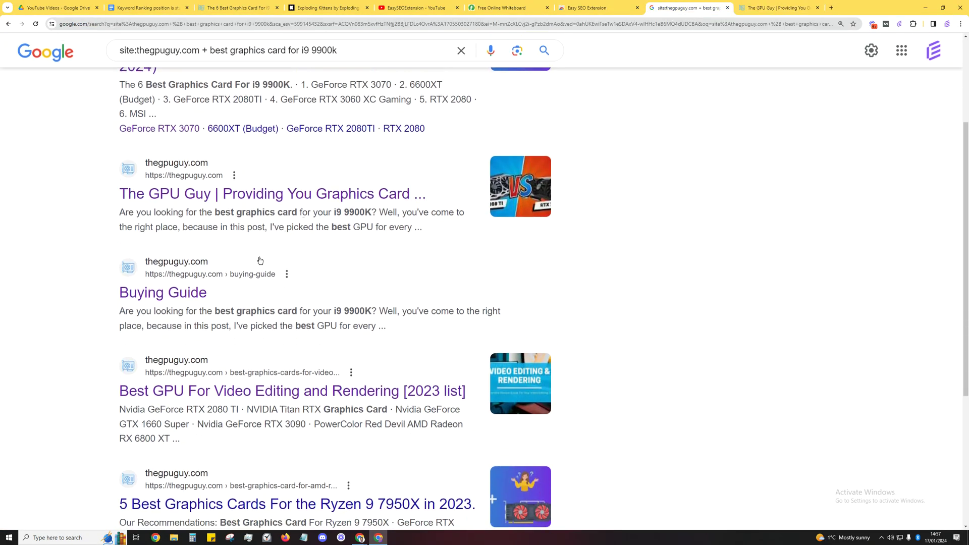
# - Open and skim the 'Best GPU For Video Editing' article in a new tab
pyautogui.scroll(-2, 202, 309)
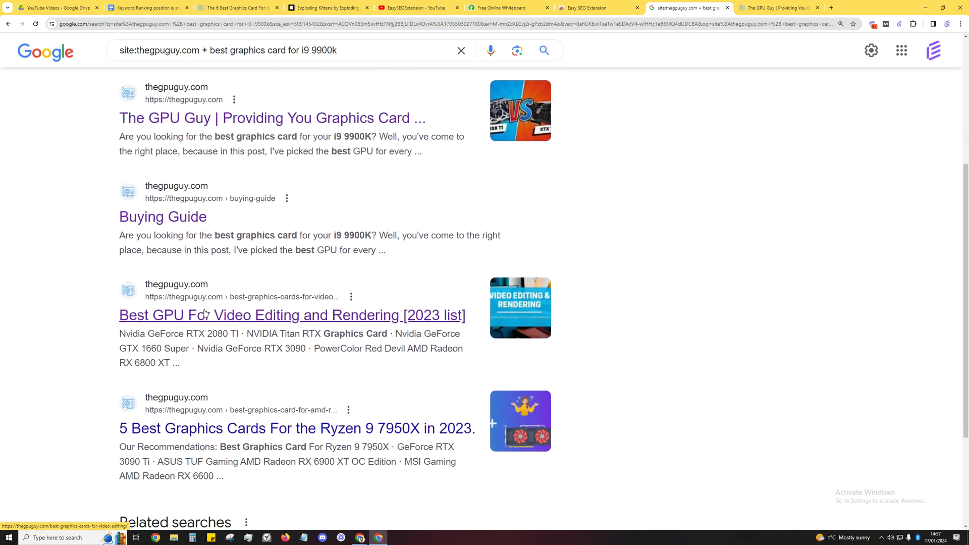
pyautogui.middleClick(205, 313)
pyautogui.click(838, 8)
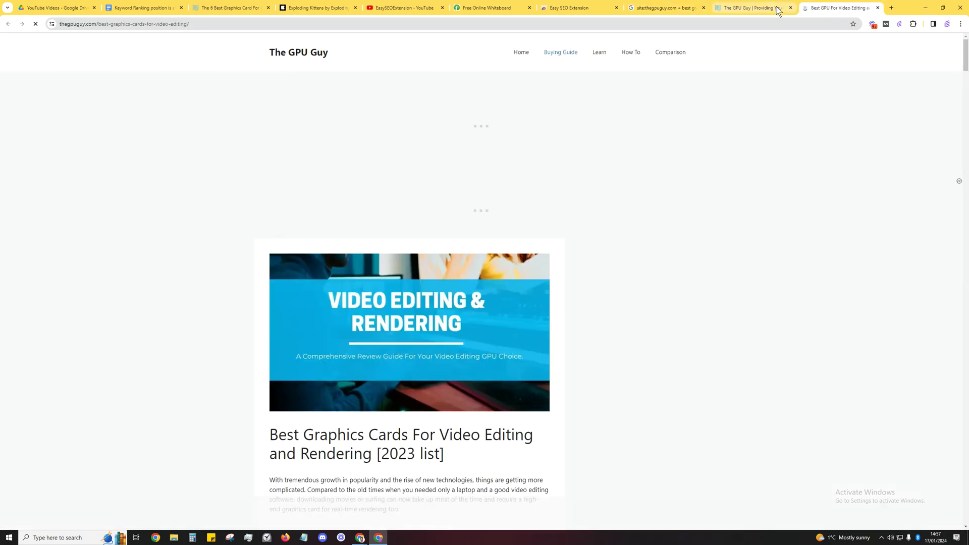
pyautogui.scroll(-5, 531, 243)
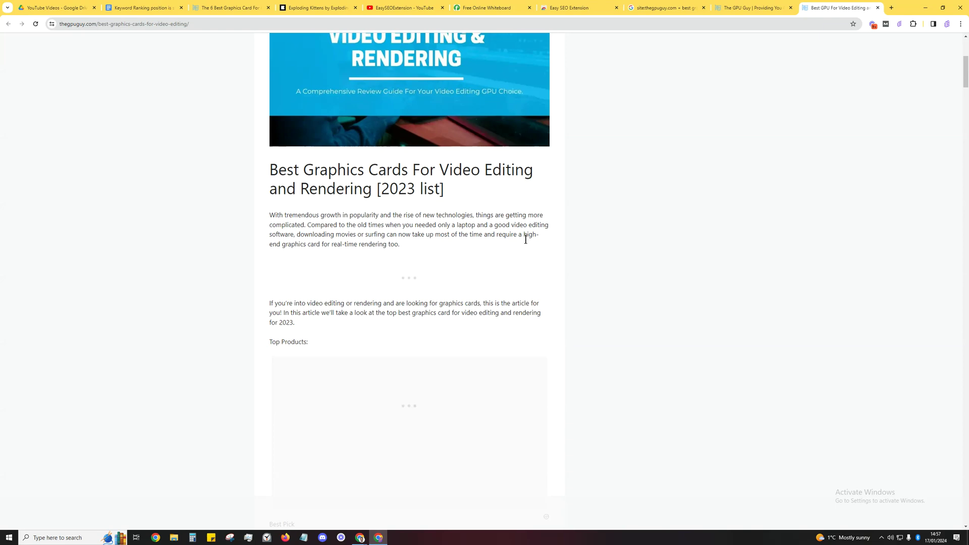
pyautogui.scroll(-6, 526, 243)
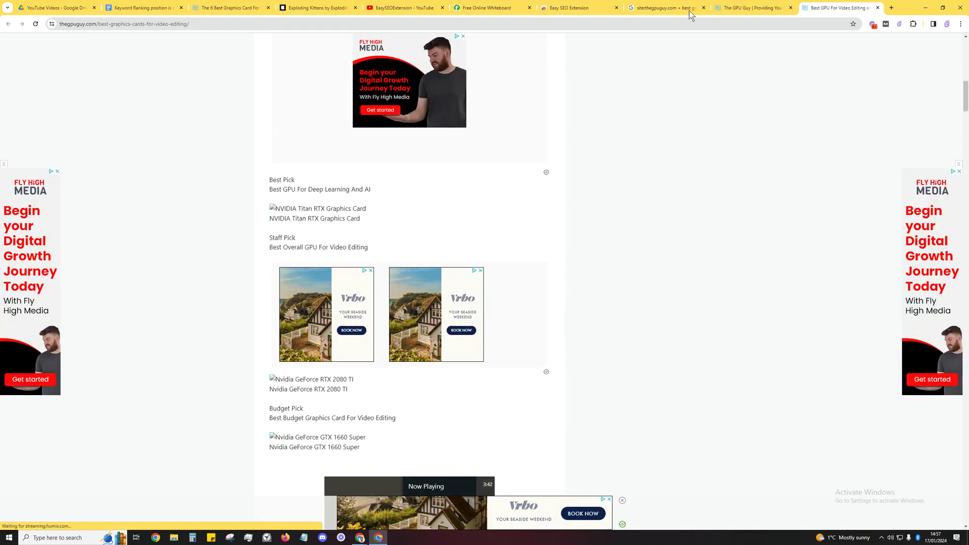
pyautogui.click(652, 10)
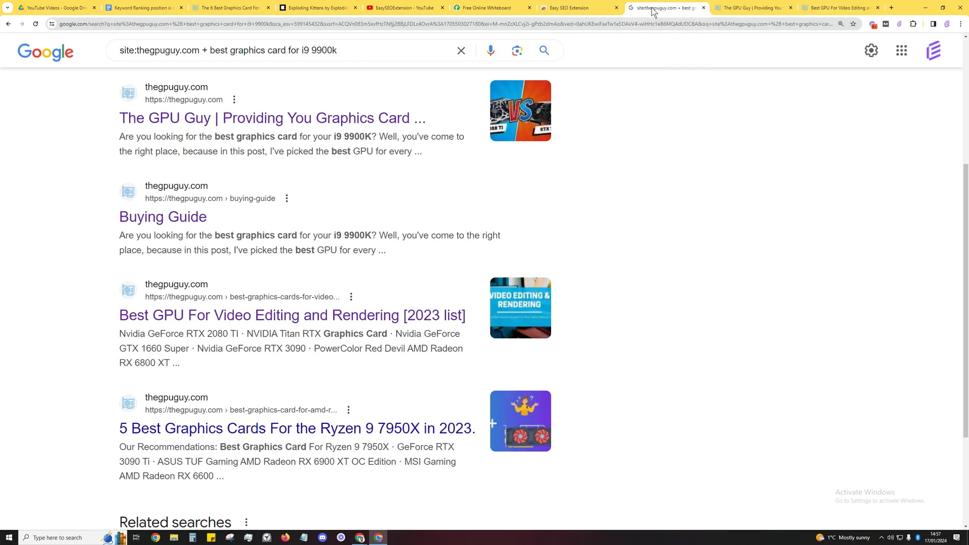
# - Open the Ryzen 9 7950X graphics cards article, go back, then return to the outline
pyautogui.moveTo(210, 50); pyautogui.dragTo(309, 49)
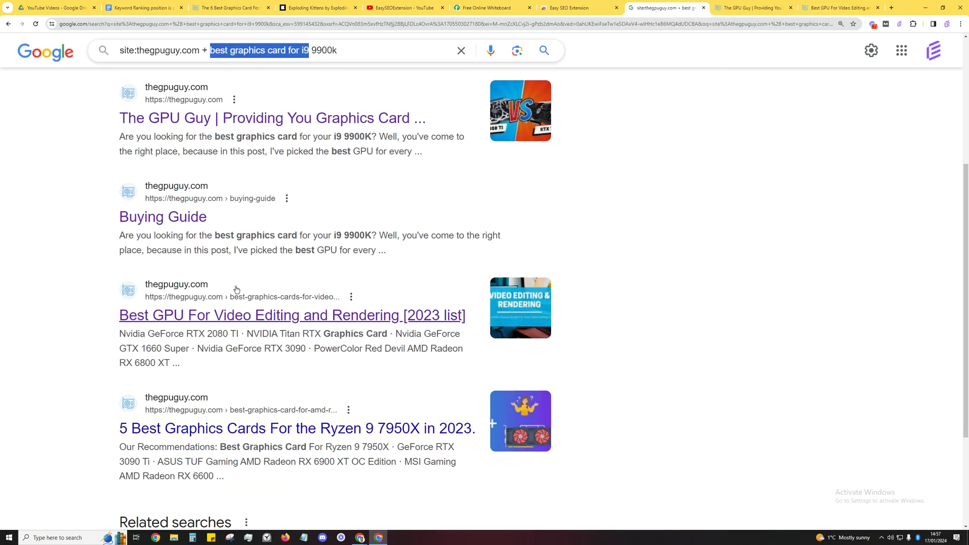
pyautogui.scroll(-3, 251, 277)
pyautogui.click(247, 285)
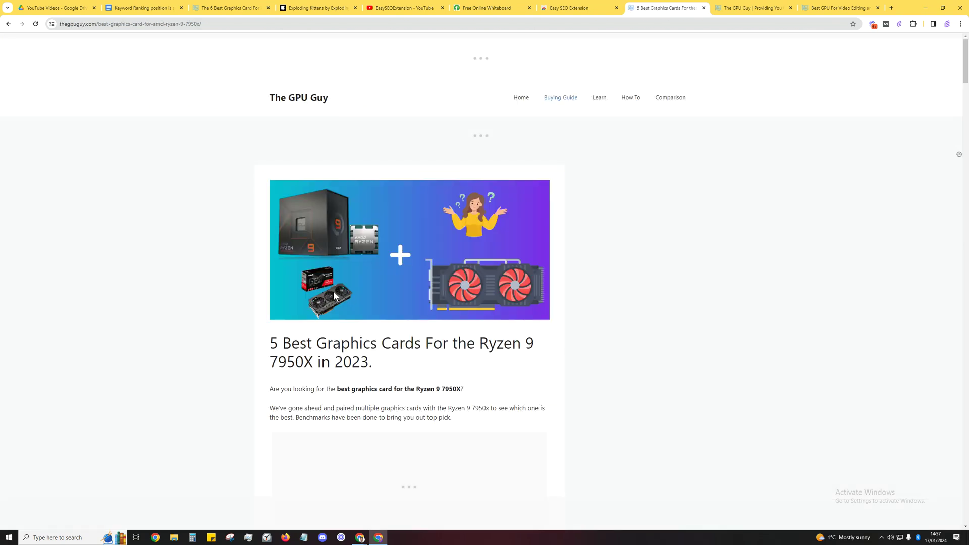
pyautogui.scroll(-3, 336, 301)
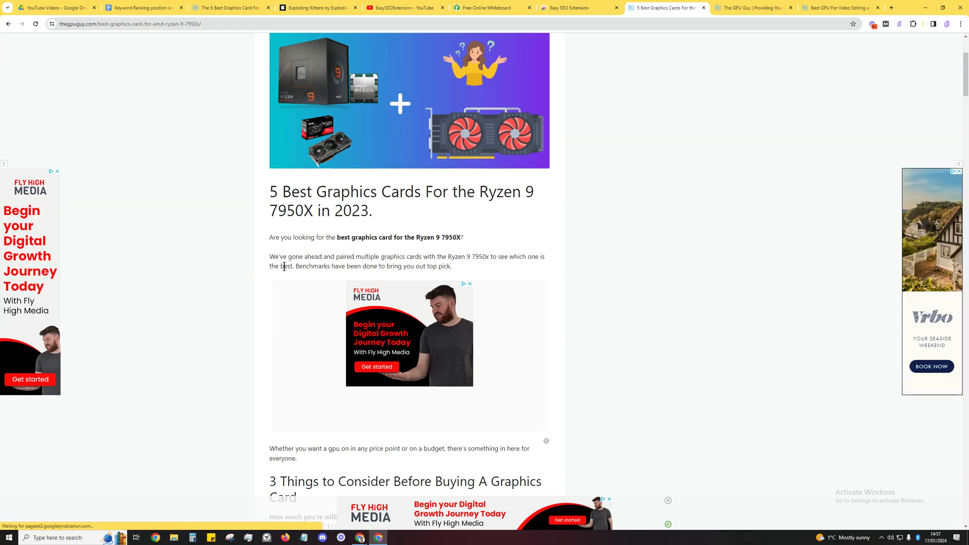
pyautogui.hotkey('alt', 'Left')
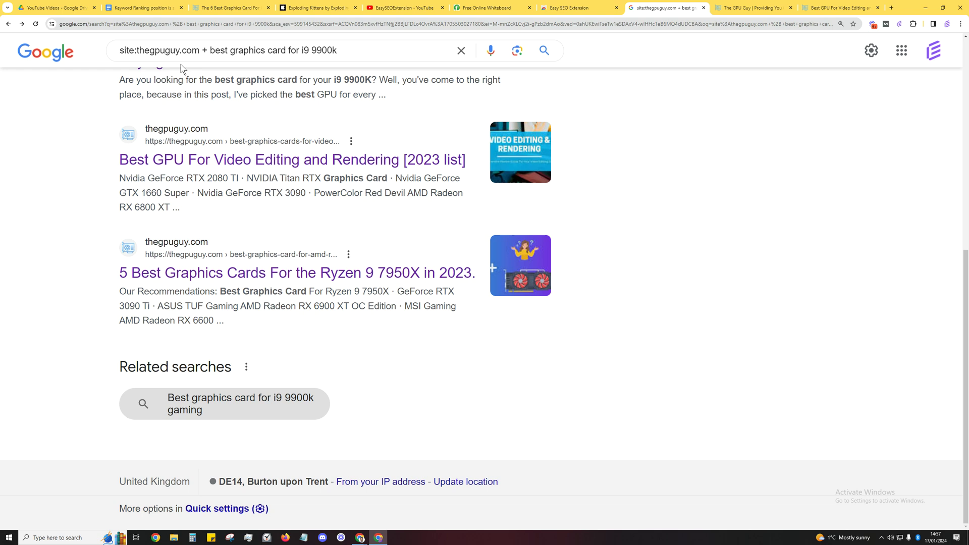
pyautogui.click(160, 10)
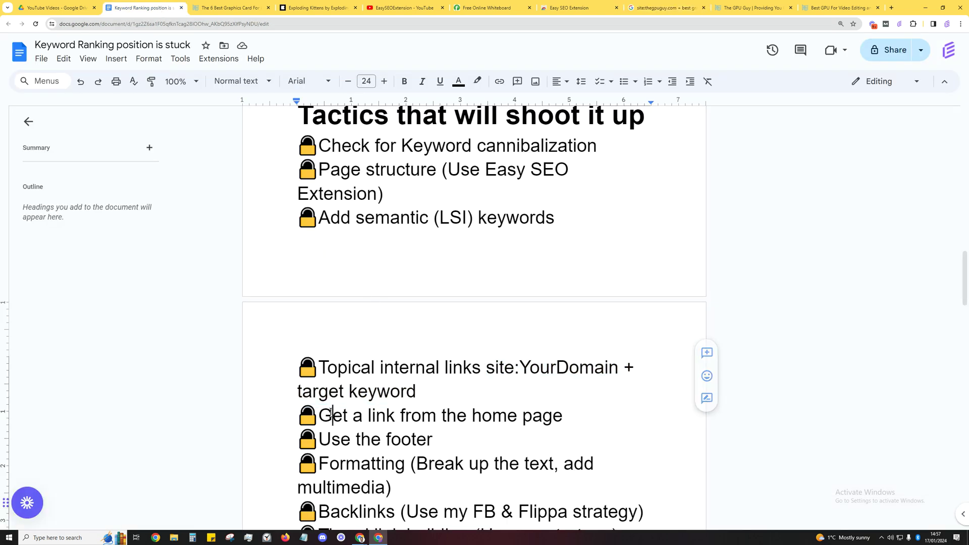
# - Select the 'Get a link from the home page' line and switch to the TechAnimate site
pyautogui.moveTo(299, 415); pyautogui.dragTo(575, 415)
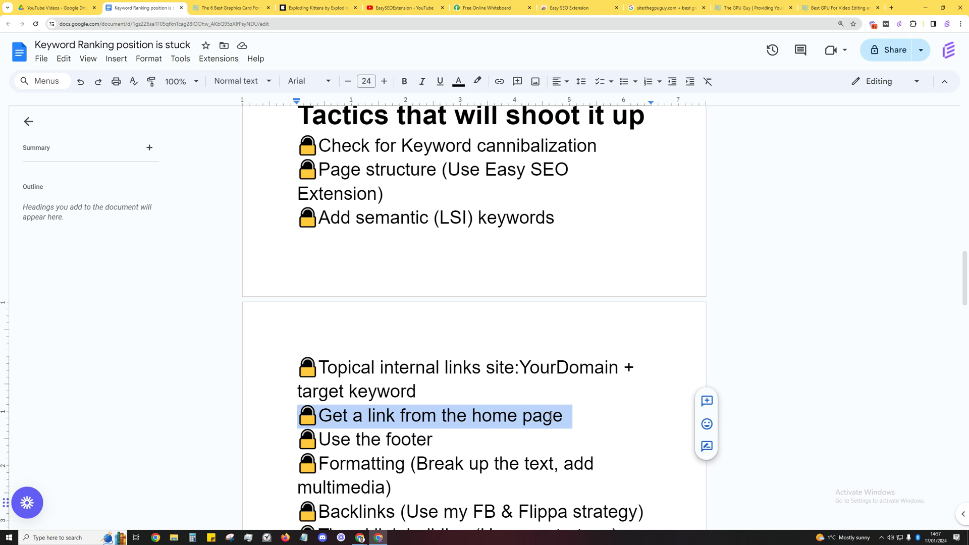
pyautogui.hotkey('ctrl', '4')
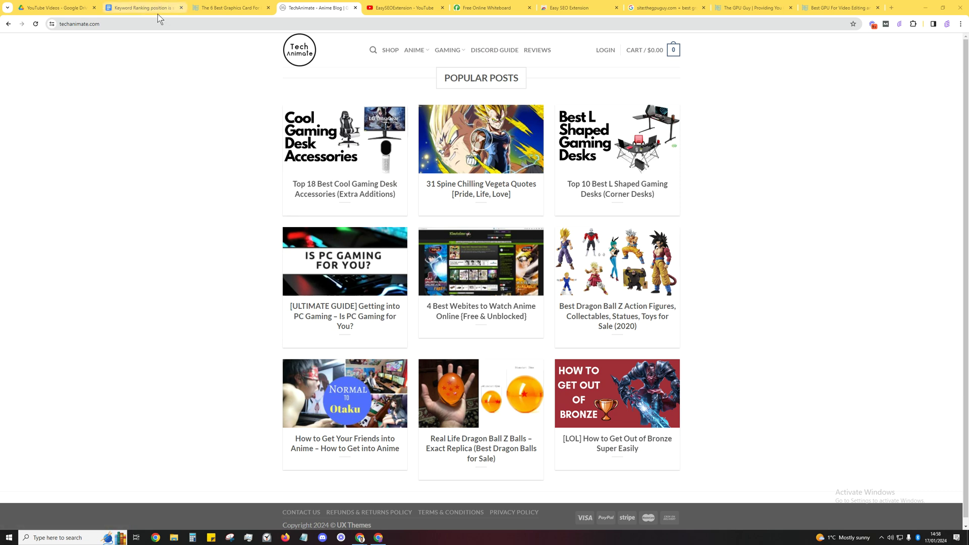
# - Look over the TechAnimate homepage, then return to the 'Keyword Ranking position is stuck' document
pyautogui.moveTo(157, 13)
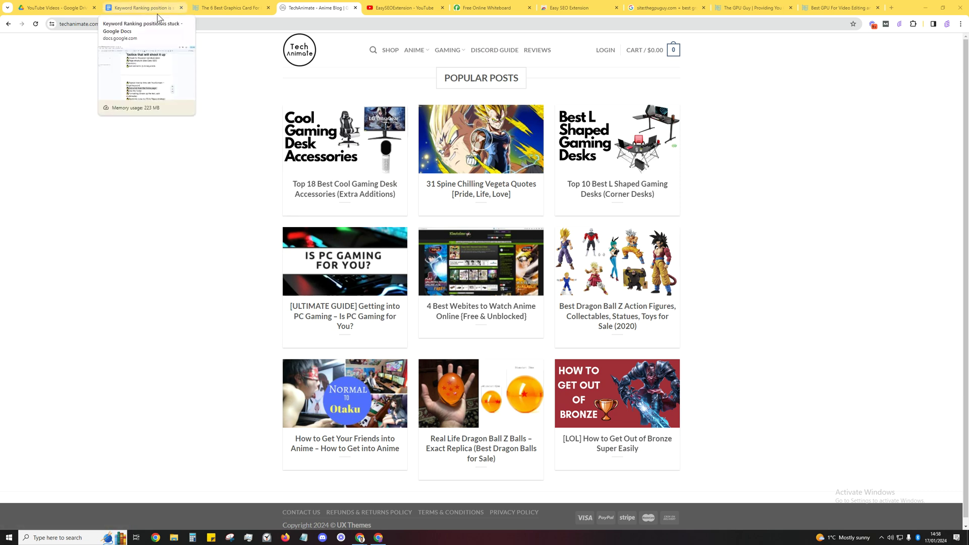
pyautogui.click(157, 18)
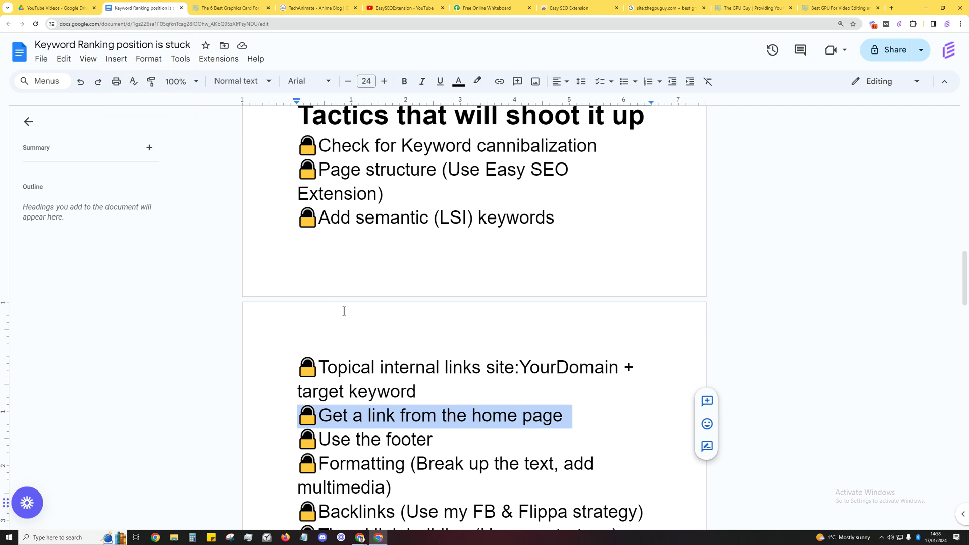
# - Select the 'Use the footer' line in the outline
pyautogui.scroll(1, 352, 311)
pyautogui.scroll(-1, 343, 404)
pyautogui.click(339, 439)
pyautogui.moveTo(339, 439); pyautogui.dragTo(395, 440)
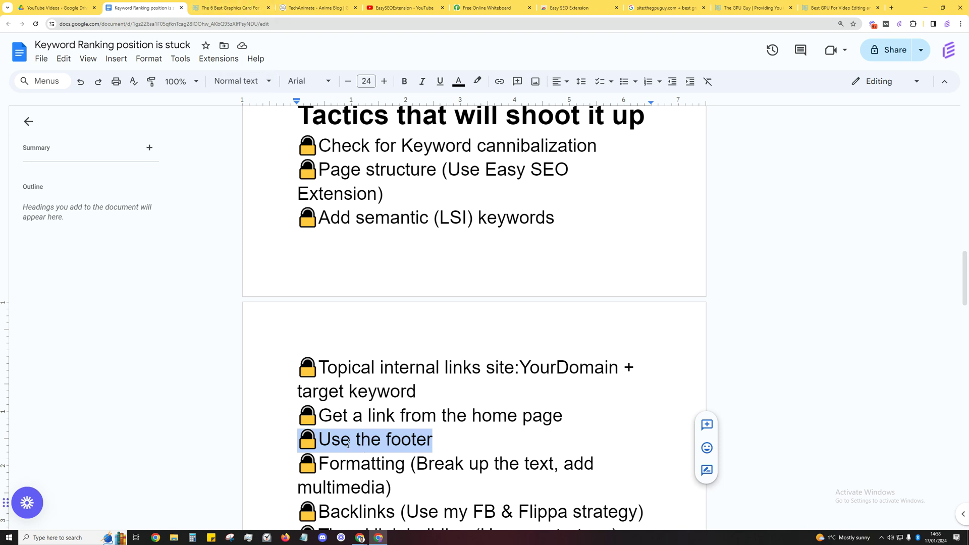
# - Check the footers of the i9 9900k article and the TechAnimate homepage, then return to the outline
pyautogui.click(229, 7)
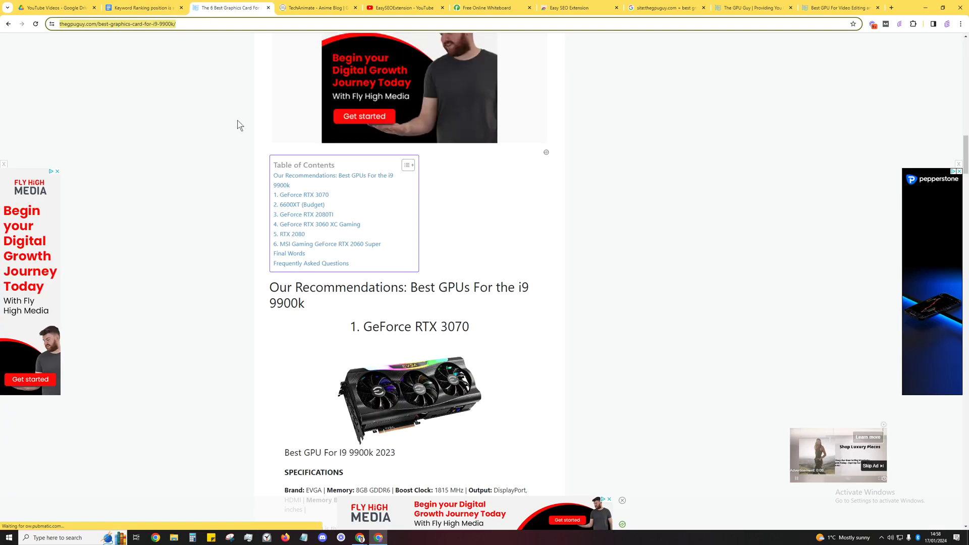
pyautogui.click(657, 171)
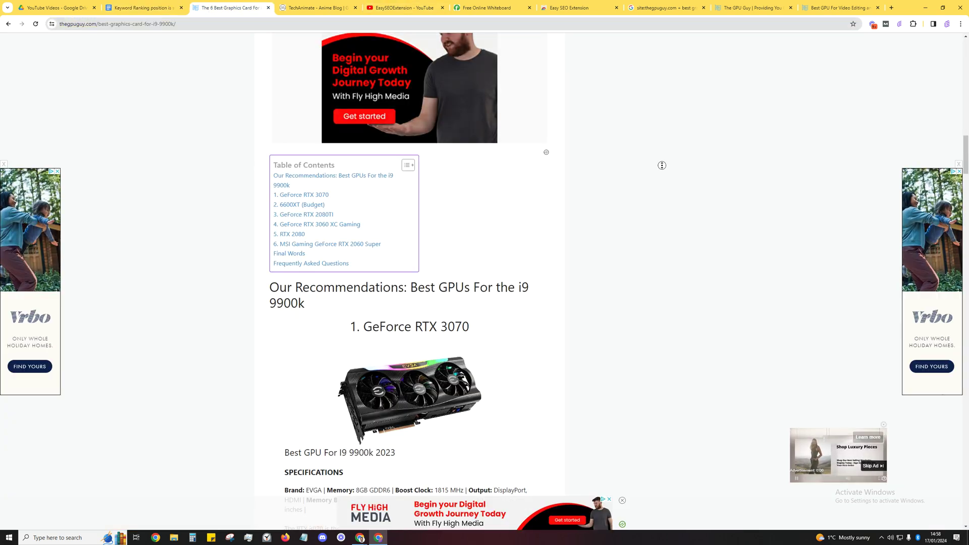
pyautogui.scroll(-15, 657, 171)
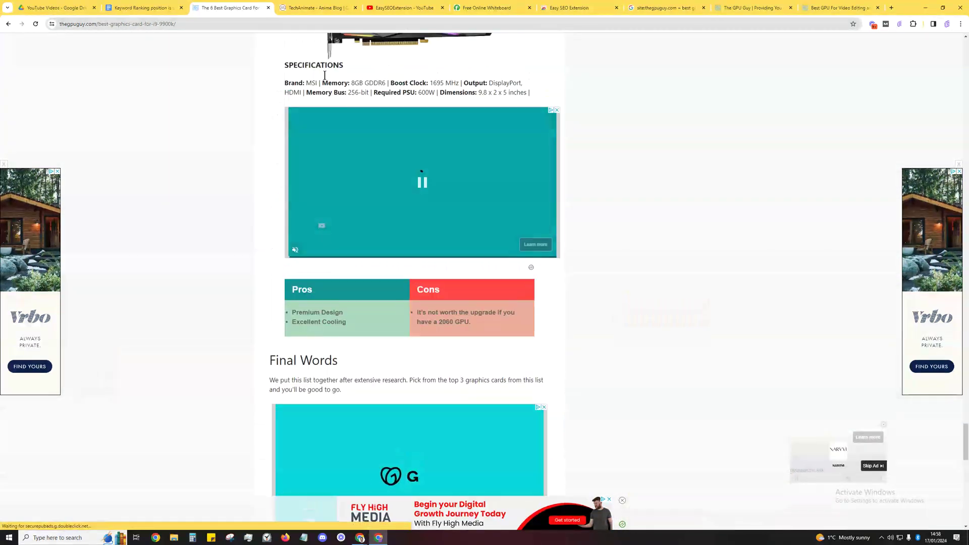
pyautogui.scroll(8, 244, 239)
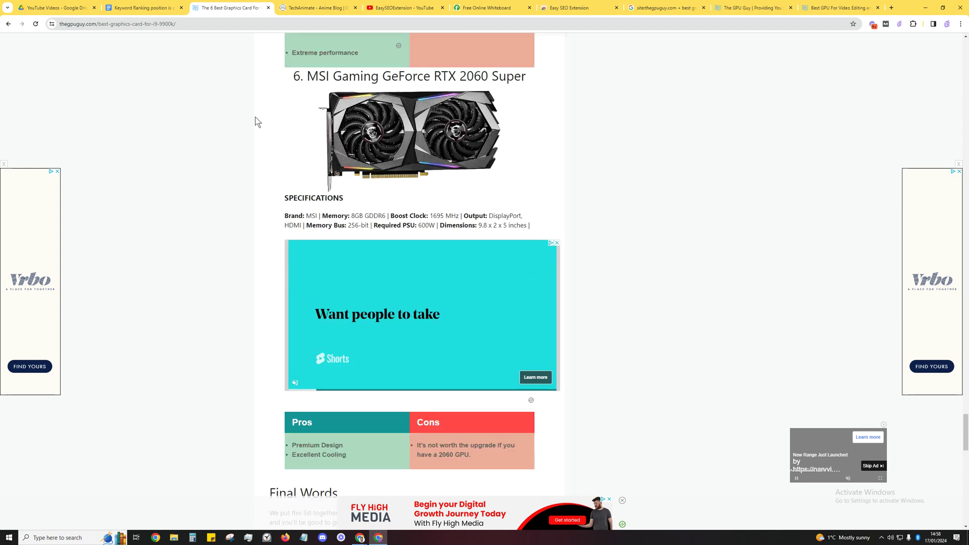
pyautogui.hotkey('ctrl', 'Tab')
pyautogui.scroll(-1, 236, 275)
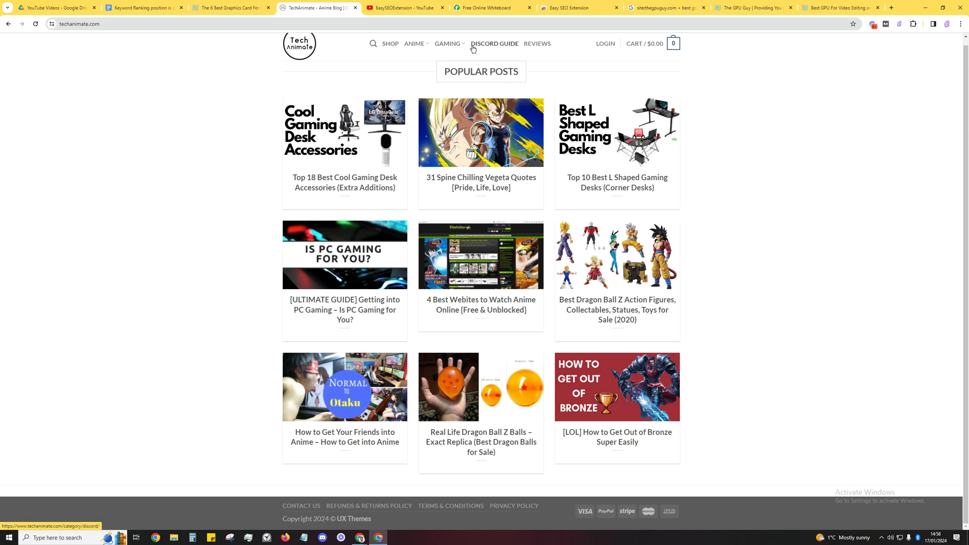
pyautogui.moveTo(440, 46)
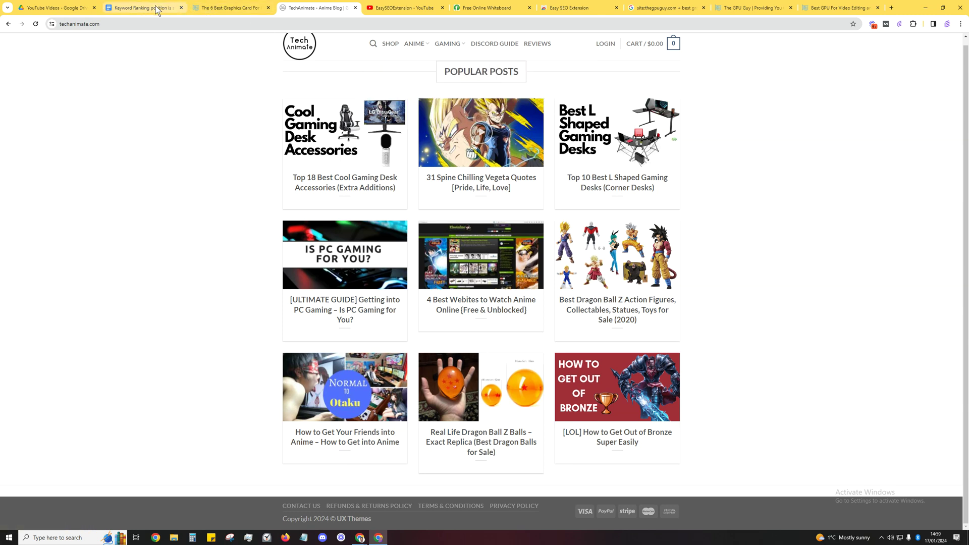
pyautogui.click(157, 10)
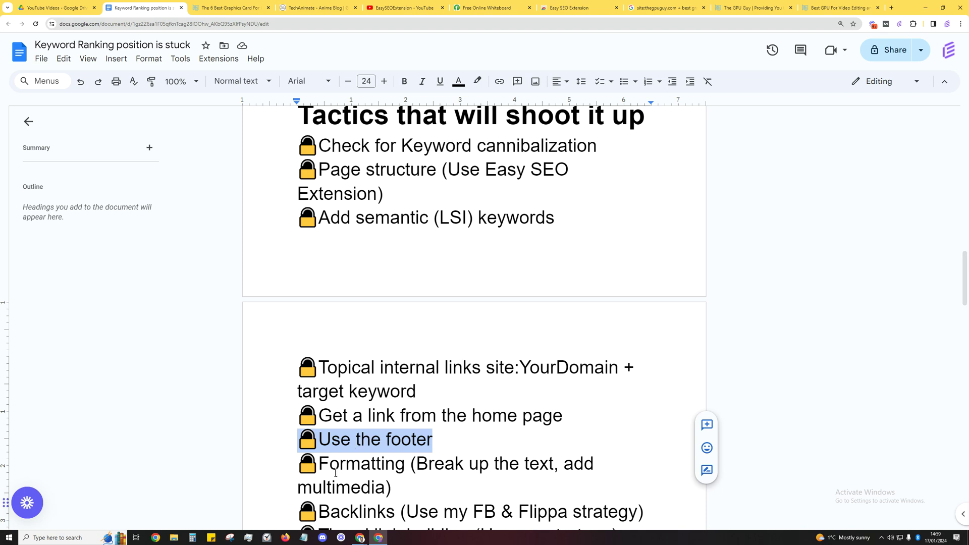
pyautogui.moveTo(335, 473); pyautogui.dragTo(390, 484)
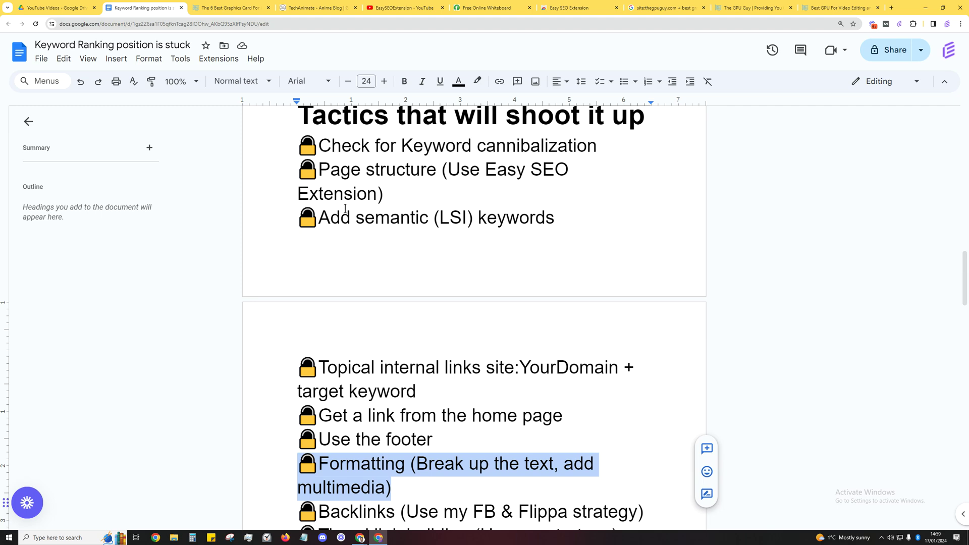
pyautogui.click(229, 8)
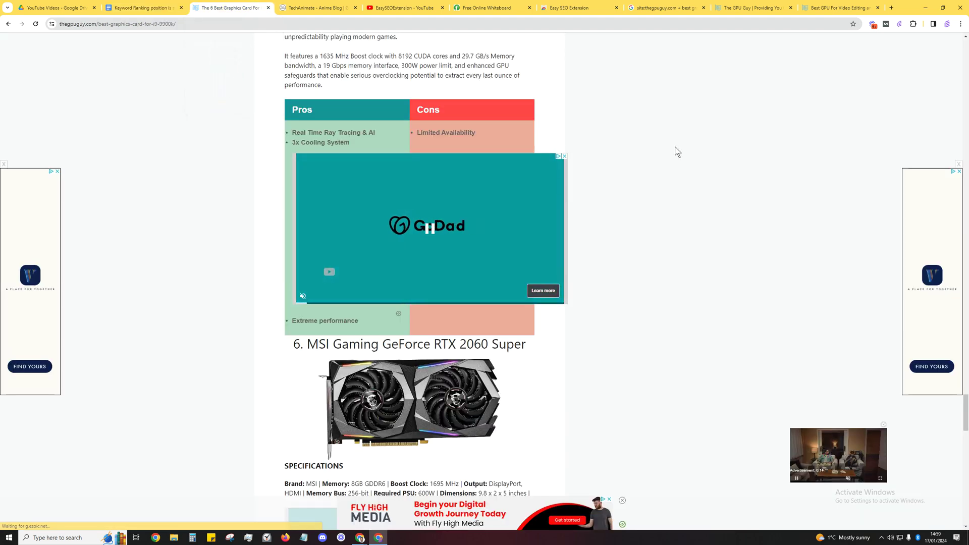
pyautogui.scroll(15, 671, 151)
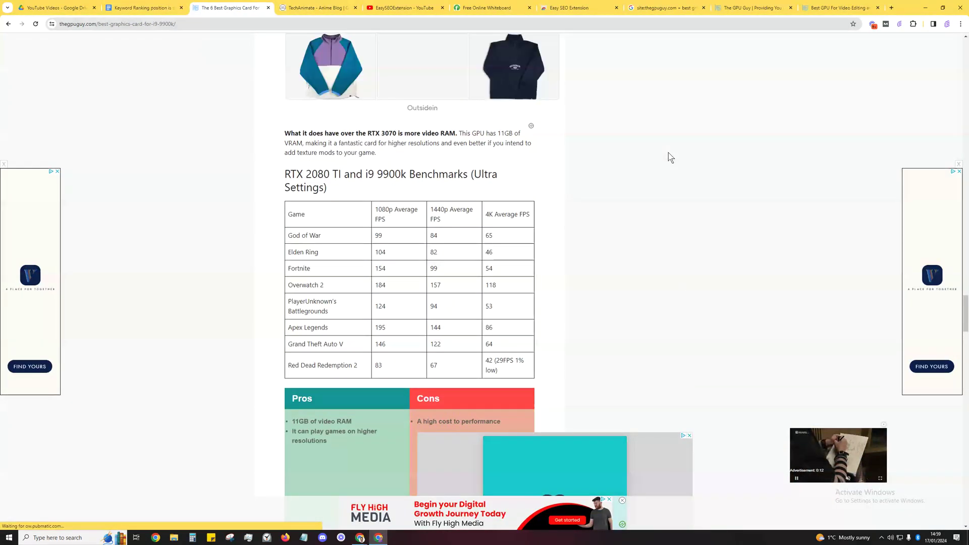
pyautogui.scroll(15, 668, 154)
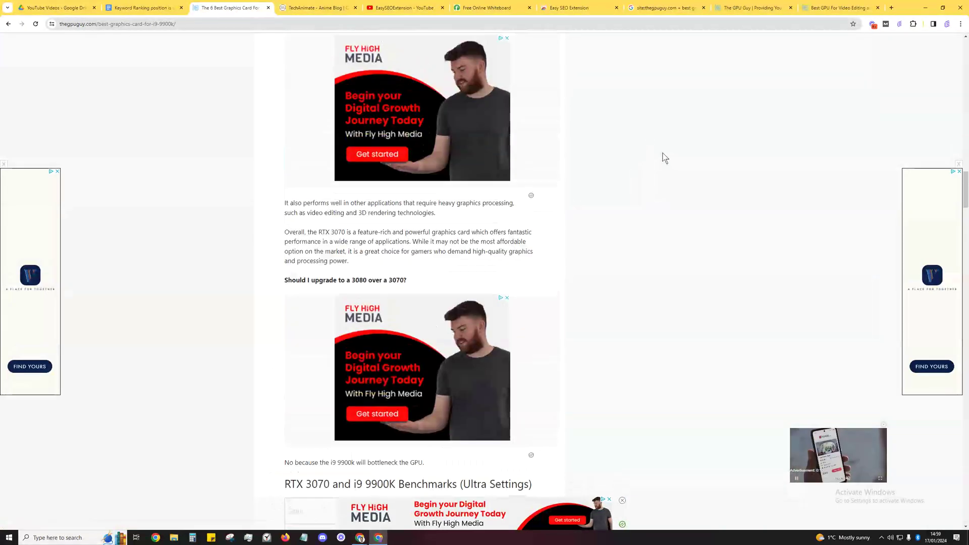
pyautogui.scroll(15, 665, 158)
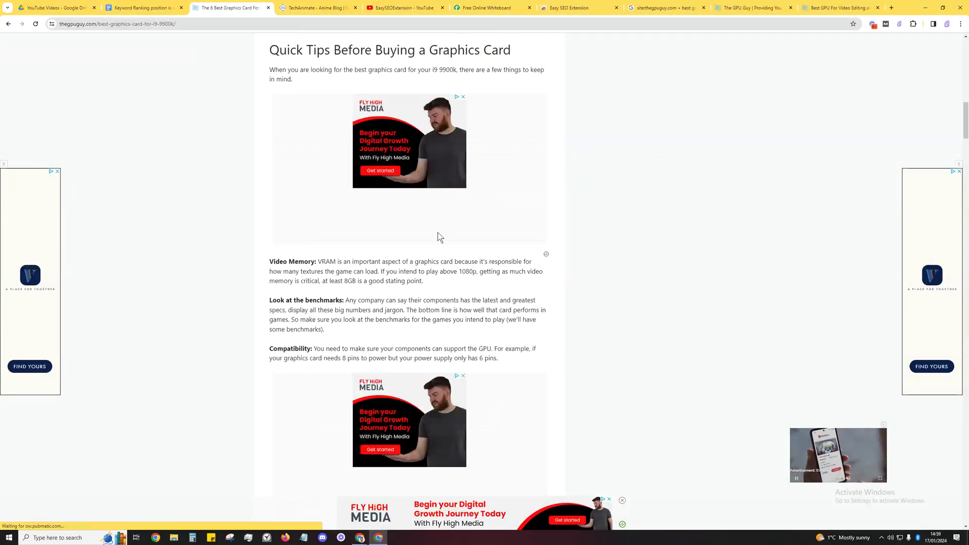
pyautogui.tripleClick(401, 278)
pyautogui.doubleClick(402, 279)
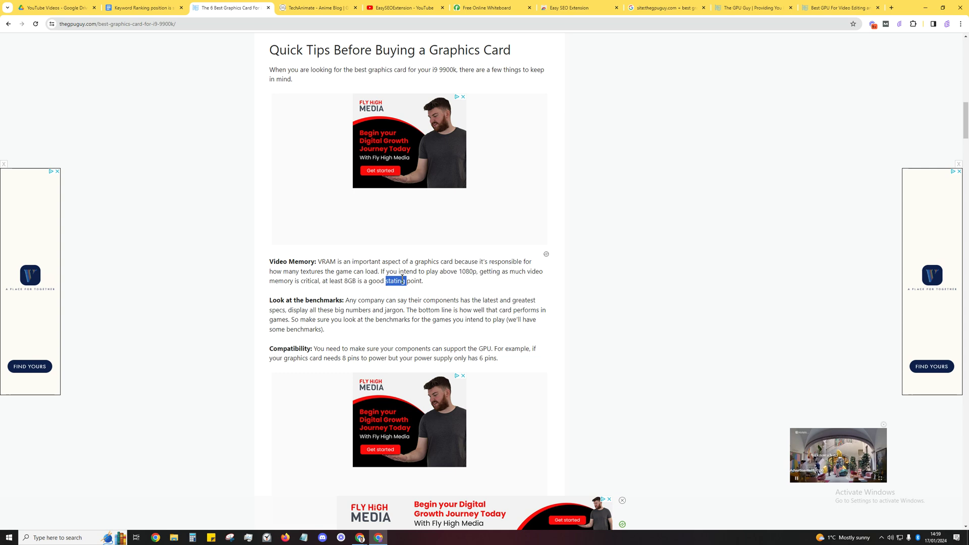
pyautogui.tripleClick(402, 279)
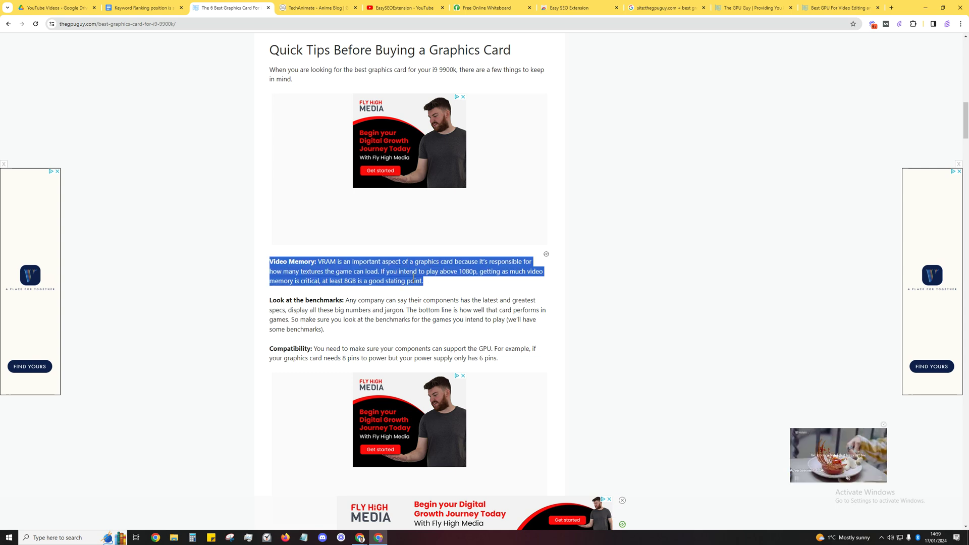
pyautogui.scroll(9, 413, 278)
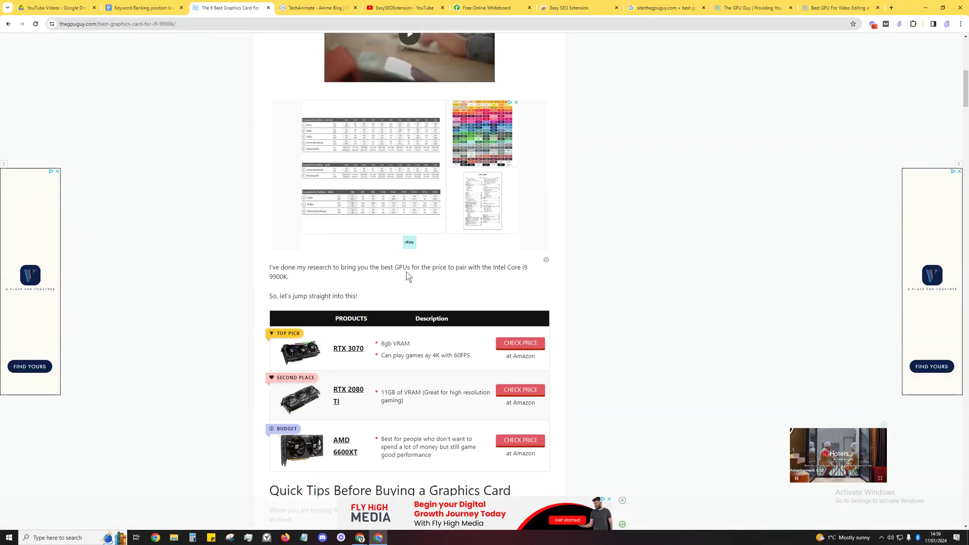
pyautogui.scroll(8, 408, 275)
pyautogui.scroll(-5, 407, 274)
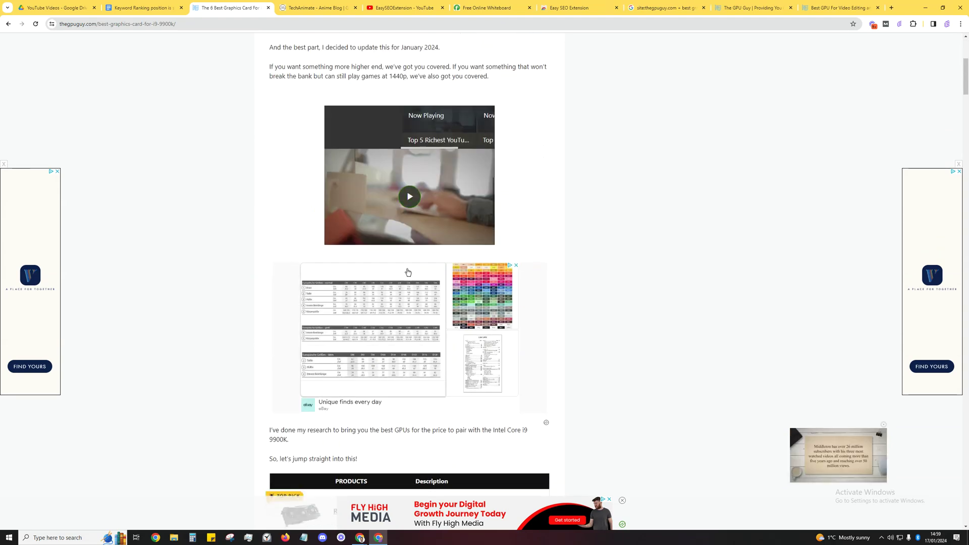
pyautogui.scroll(-3, 407, 273)
pyautogui.click(146, 8)
# - Select the Backlinks tip line and switch to the EasySEOExtension YouTube videos tab
pyautogui.scroll(-4, 442, 321)
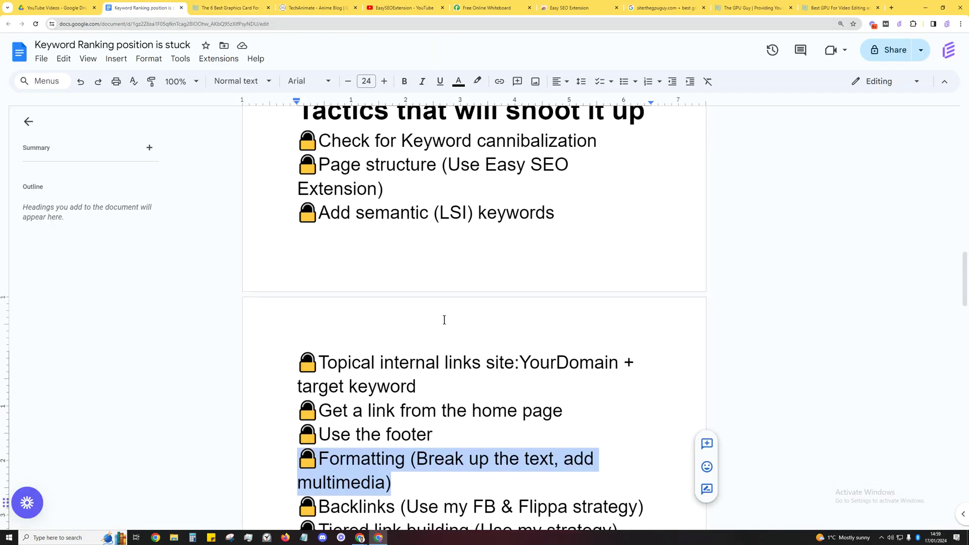
pyautogui.tripleClick(340, 321)
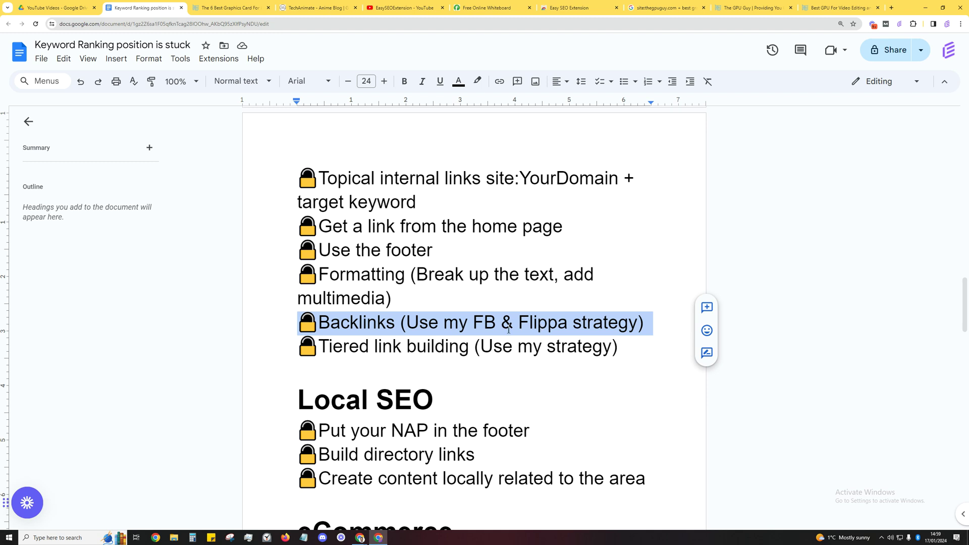
pyautogui.click(393, 8)
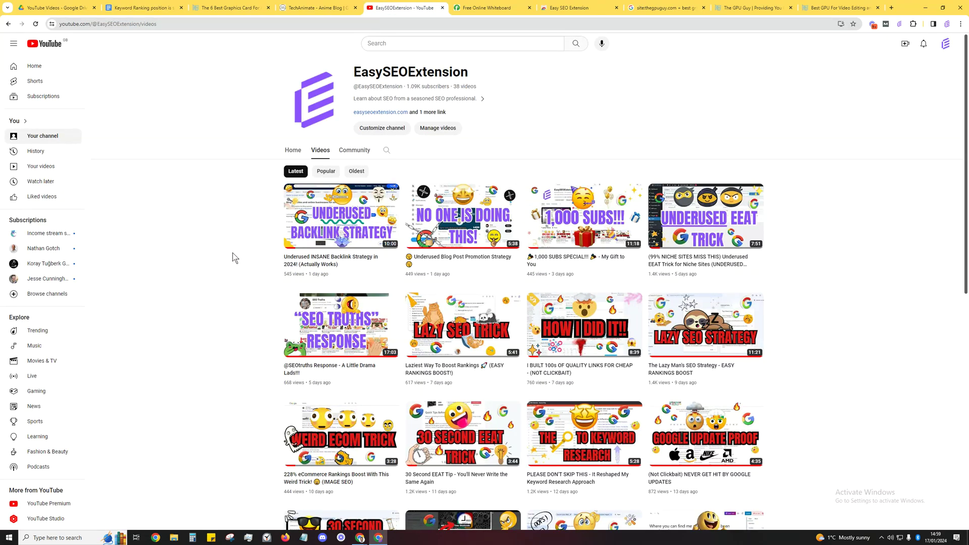
# - Sort the YouTube channel's videos by Popular, then go back to the keyword ranking outline
pyautogui.moveTo(318, 233)
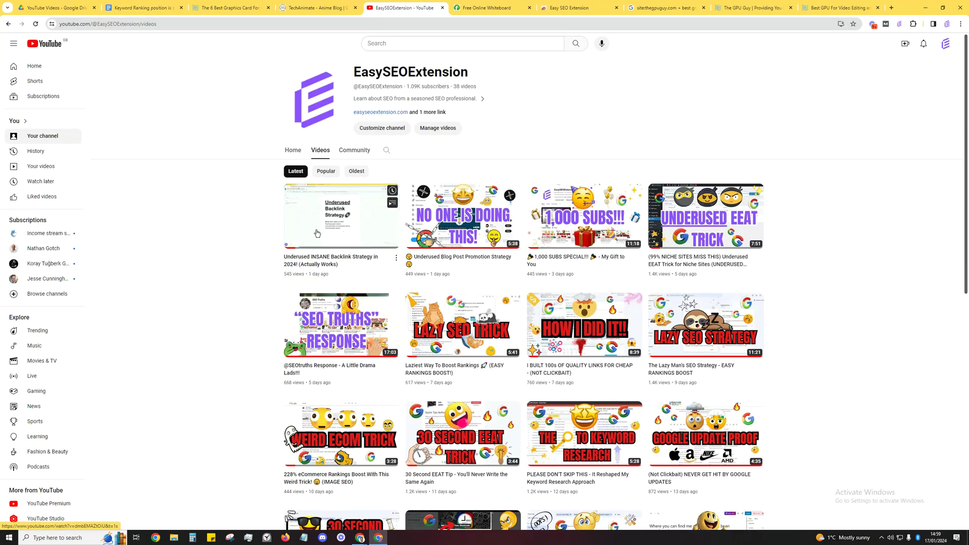
pyautogui.moveTo(573, 333)
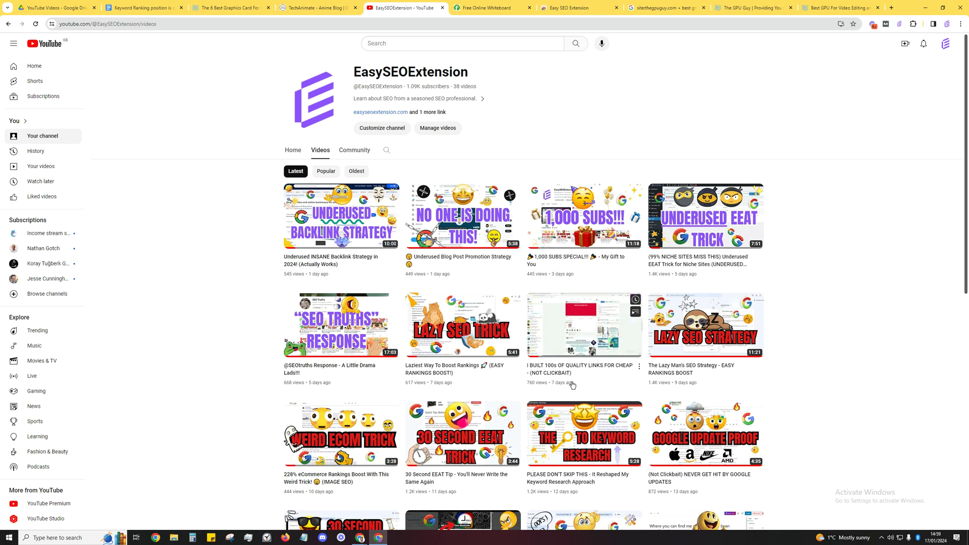
pyautogui.click(326, 171)
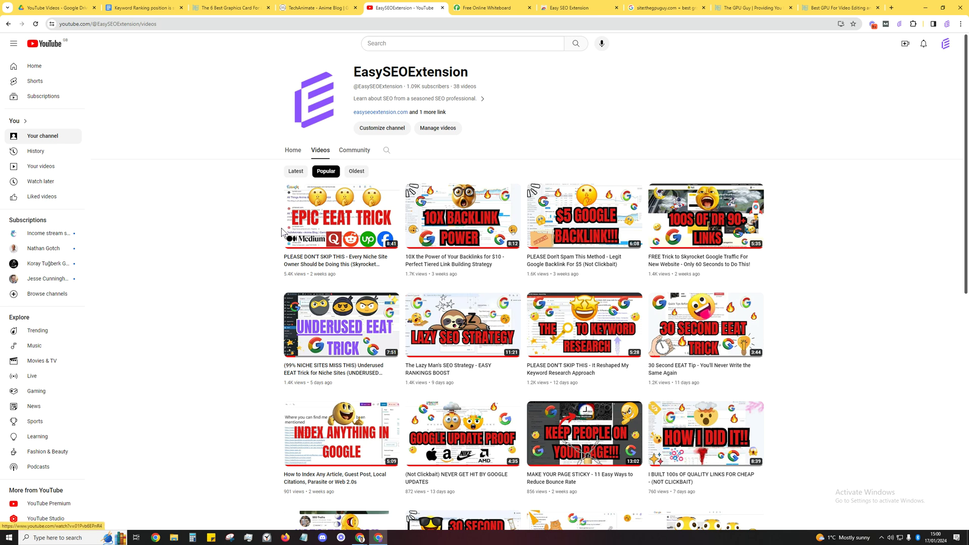
pyautogui.click(171, 14)
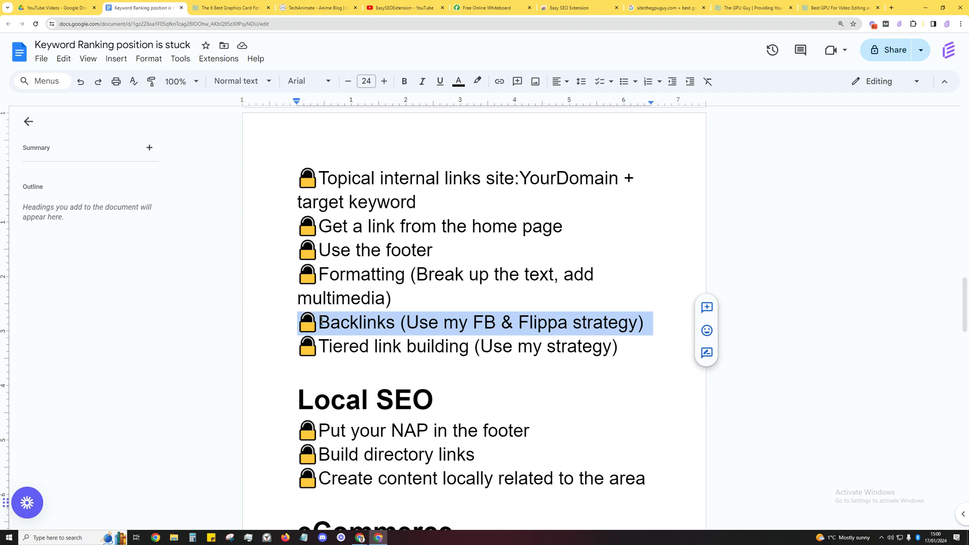
# - Select the 'Tiered link building' tip line in the outline
pyautogui.moveTo(340, 348); pyautogui.dragTo(429, 349)
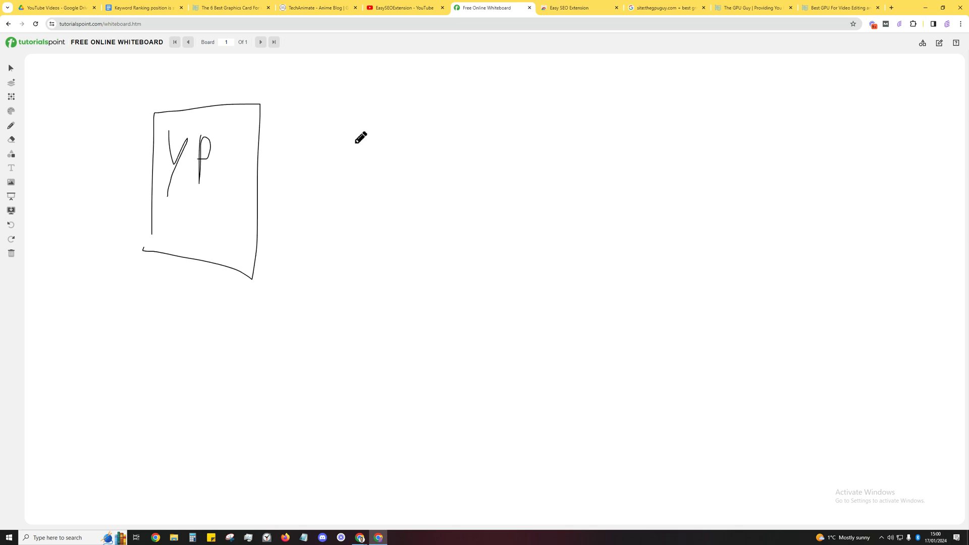
# - Sketch GP and A boxes right of YP, with arrows running A to GP to YP
pyautogui.moveTo(354, 203)
pyautogui.mouseDown()
pyautogui.moveTo(347, 95)
pyautogui.moveTo(433, 175)
pyautogui.moveTo(353, 187)
pyautogui.mouseUp()
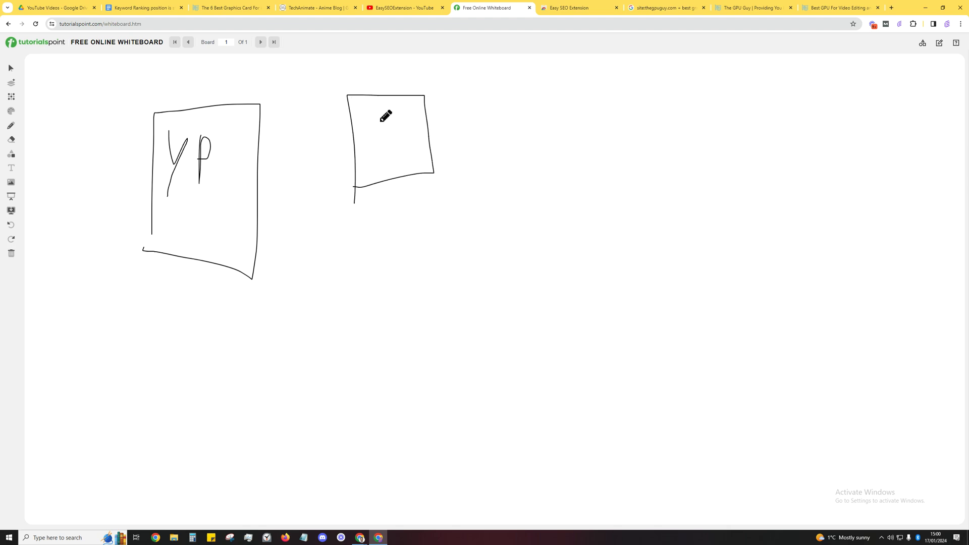
pyautogui.moveTo(380, 115)
pyautogui.mouseDown()
pyautogui.moveTo(372, 141)
pyautogui.moveTo(389, 141)
pyautogui.moveTo(395, 118)
pyautogui.moveTo(386, 132)
pyautogui.mouseUp()
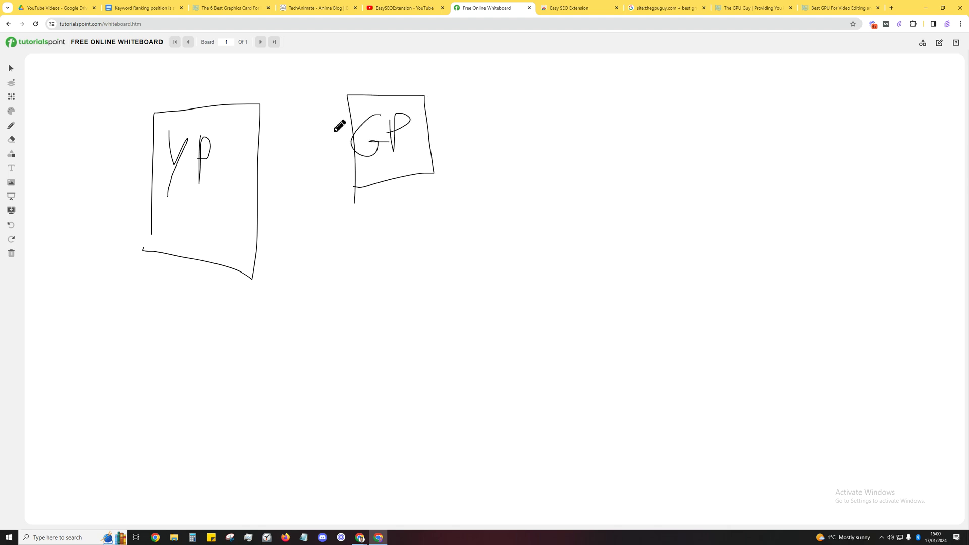
pyautogui.moveTo(330, 124)
pyautogui.mouseDown()
pyautogui.moveTo(293, 147)
pyautogui.moveTo(319, 160)
pyautogui.mouseUp()
pyautogui.moveTo(542, 180)
pyautogui.mouseDown()
pyautogui.moveTo(530, 116)
pyautogui.moveTo(615, 123)
pyautogui.moveTo(549, 176)
pyautogui.mouseUp()
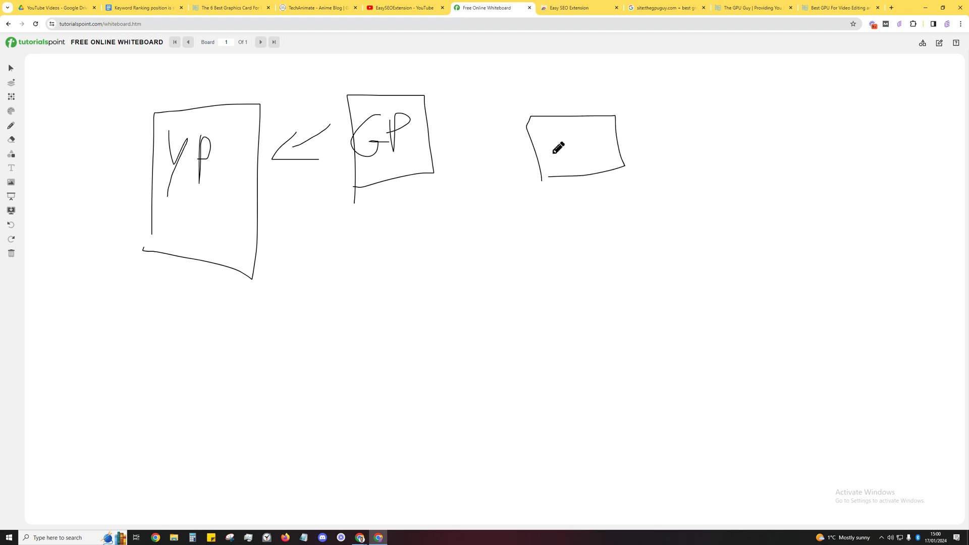
pyautogui.moveTo(553, 150)
pyautogui.mouseDown()
pyautogui.moveTo(567, 142)
pyautogui.moveTo(459, 132)
pyautogui.moveTo(494, 130)
pyautogui.mouseUp()
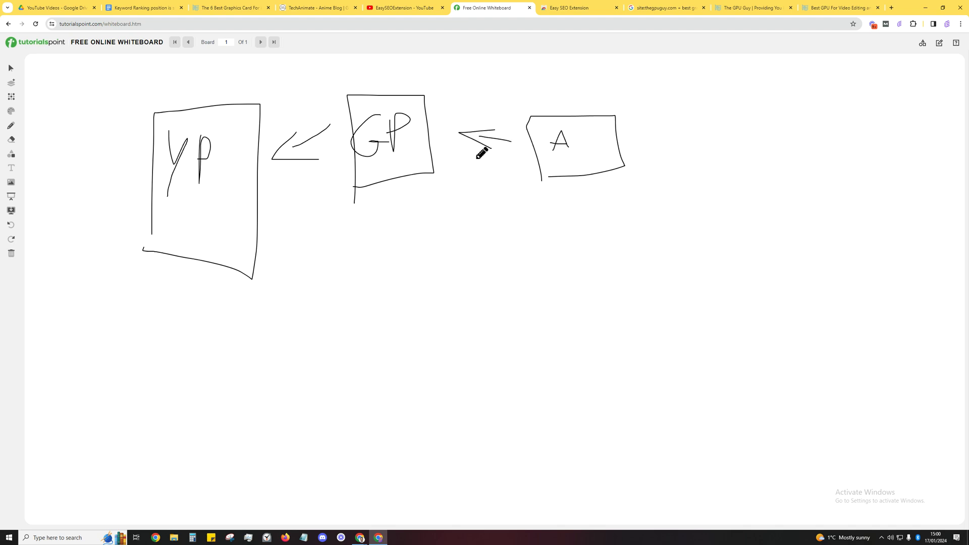
pyautogui.click(389, 10)
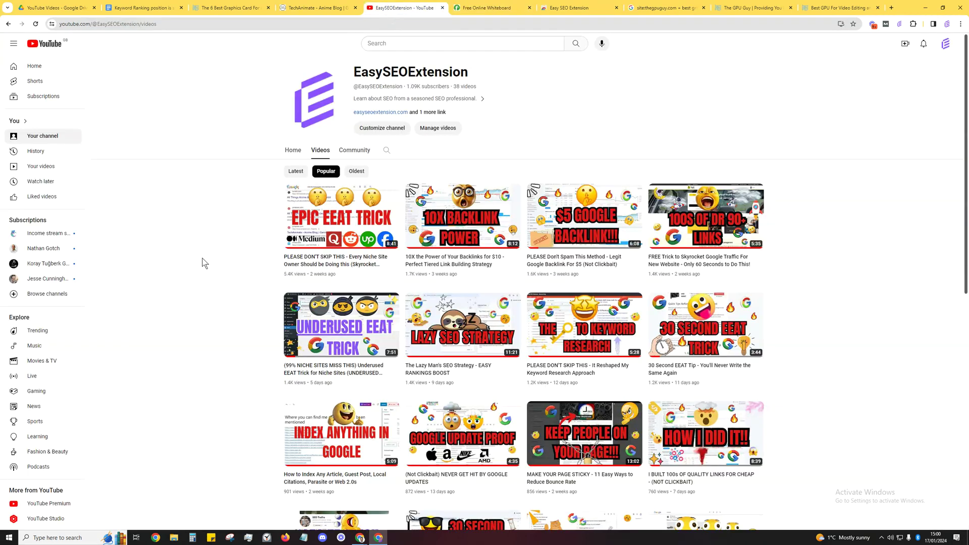
# - Go back from the EasySEOExtension channel to the keyword ranking outline document
pyautogui.click(163, 11)
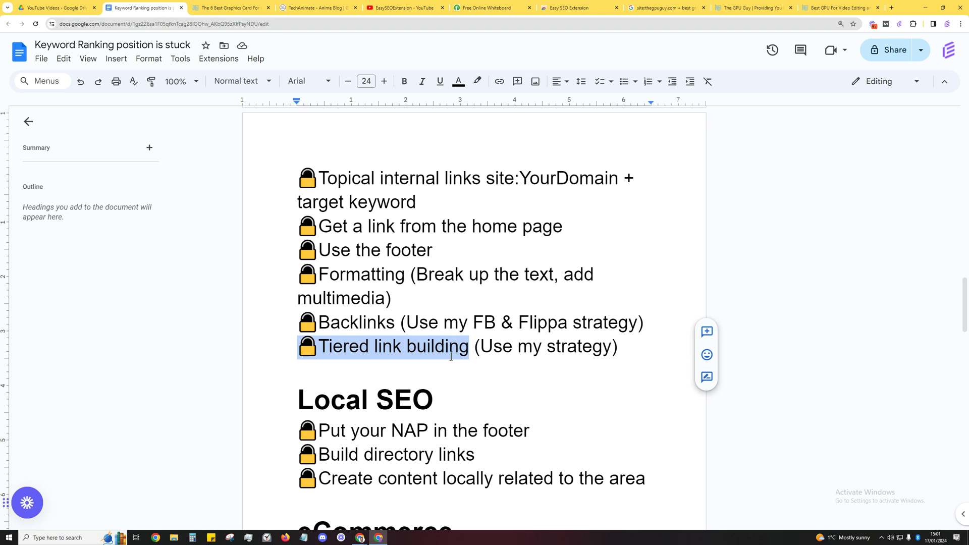
pyautogui.scroll(3, 451, 356)
pyautogui.scroll(-5, 451, 356)
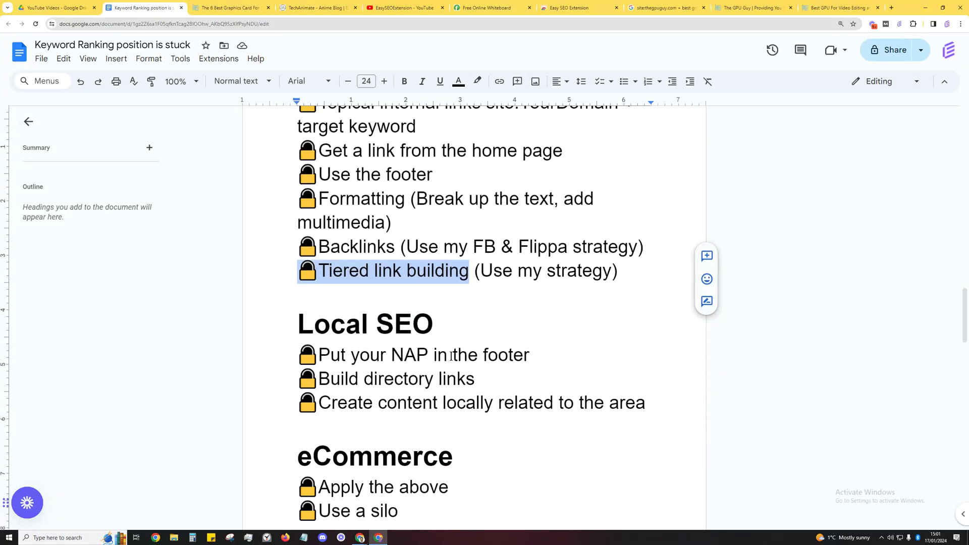
pyautogui.click(454, 439)
pyautogui.press('Return')
pyautogui.press('Return')
pyautogui.press('Return')
pyautogui.press('Return')
pyautogui.press('Return')
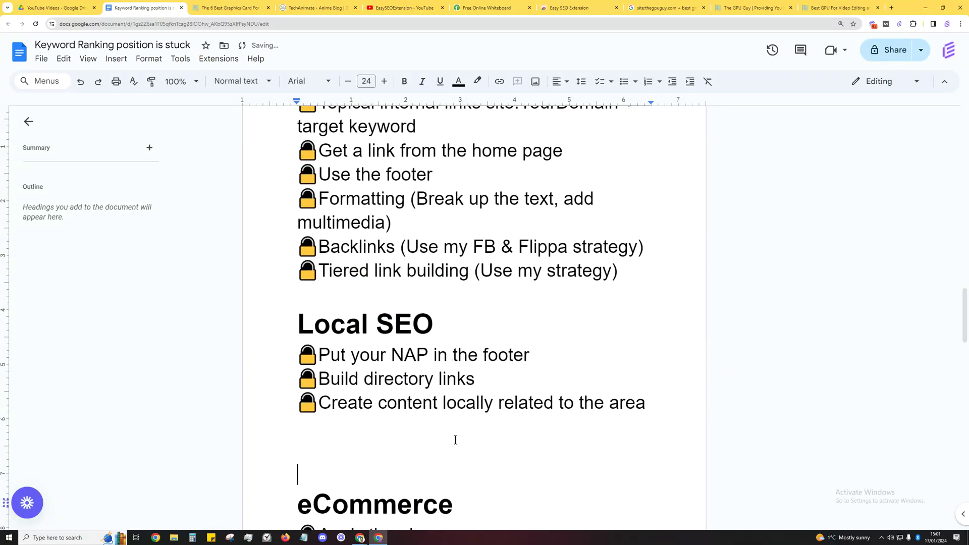
pyautogui.scroll(1, 454, 441)
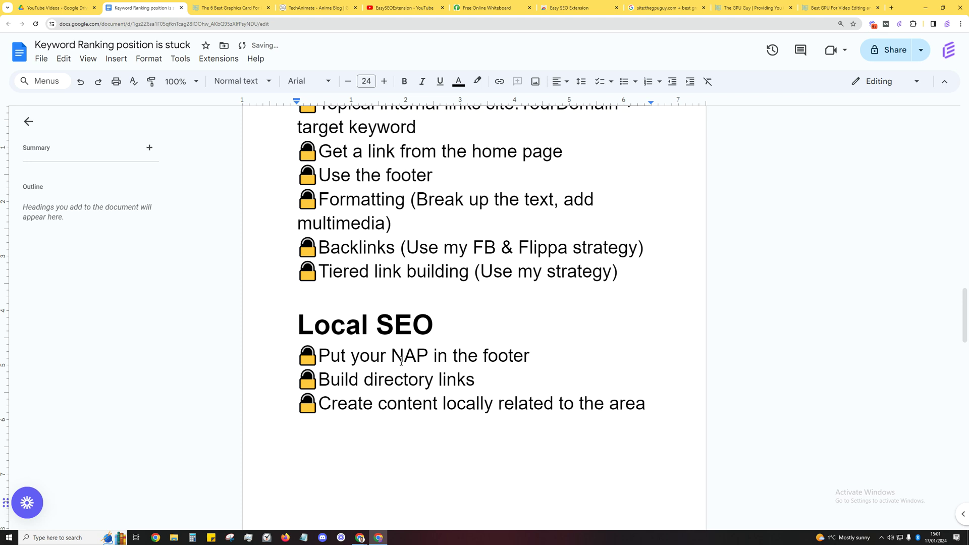
pyautogui.moveTo(330, 359); pyautogui.dragTo(494, 363)
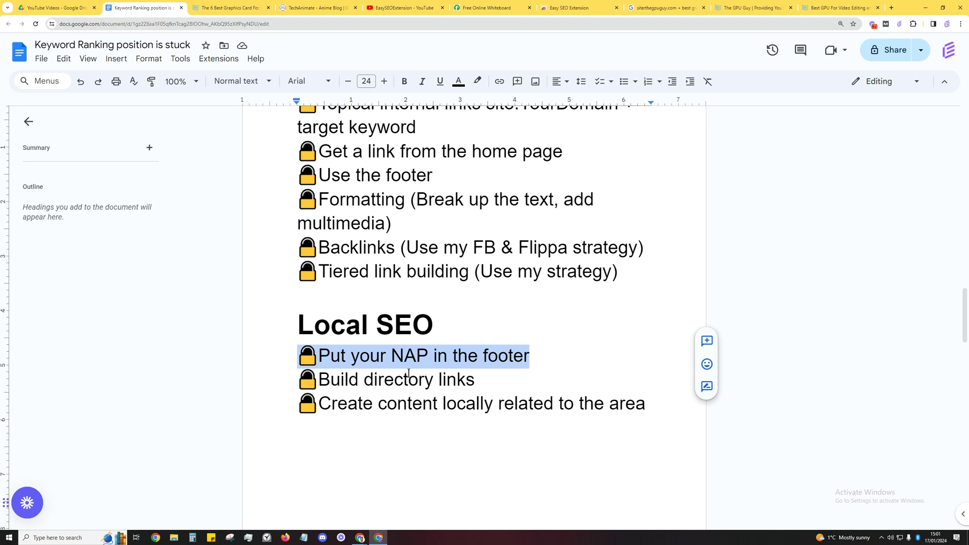
pyautogui.moveTo(369, 384); pyautogui.dragTo(427, 382)
pyautogui.tripleClick(345, 382)
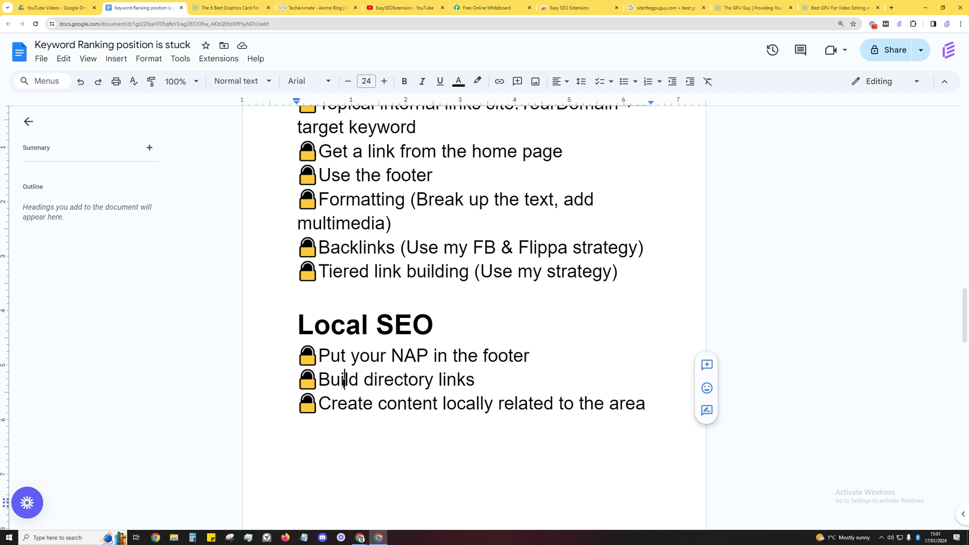
pyautogui.hotkey('ctrl', '5')
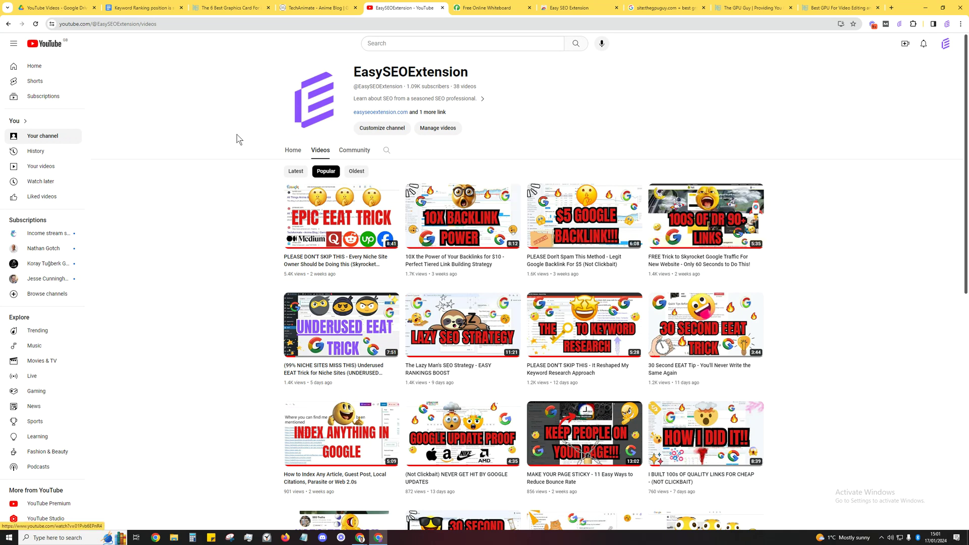
pyautogui.click(145, 7)
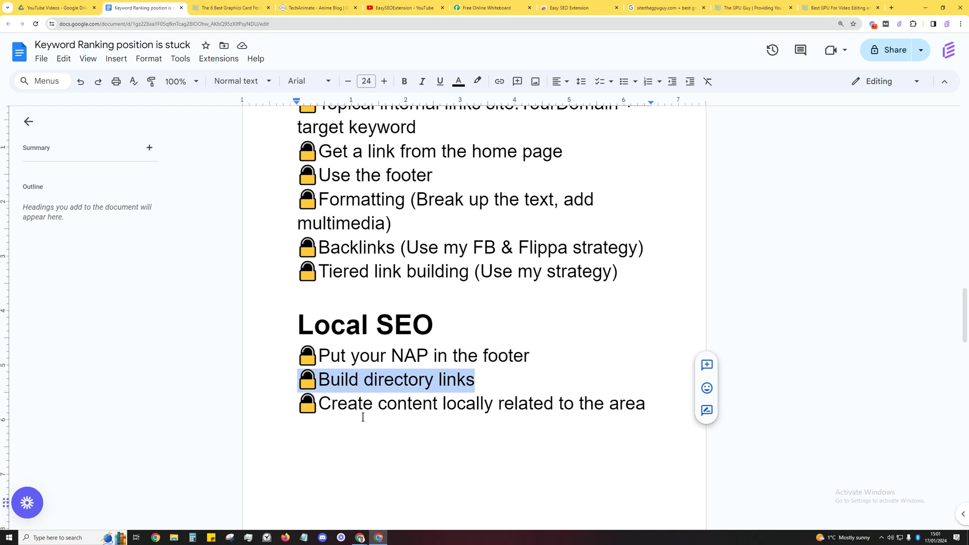
pyautogui.moveTo(299, 406); pyautogui.dragTo(627, 406)
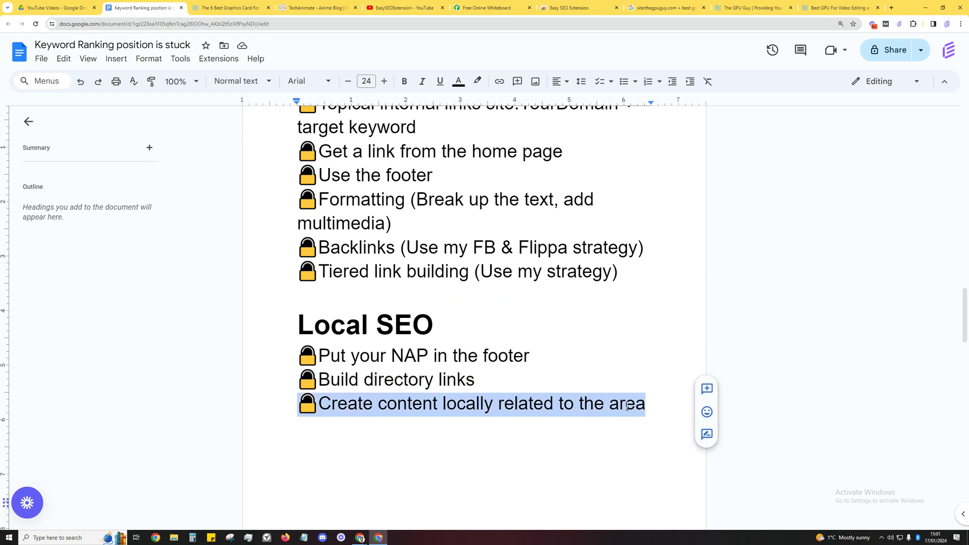
pyautogui.click(508, 378)
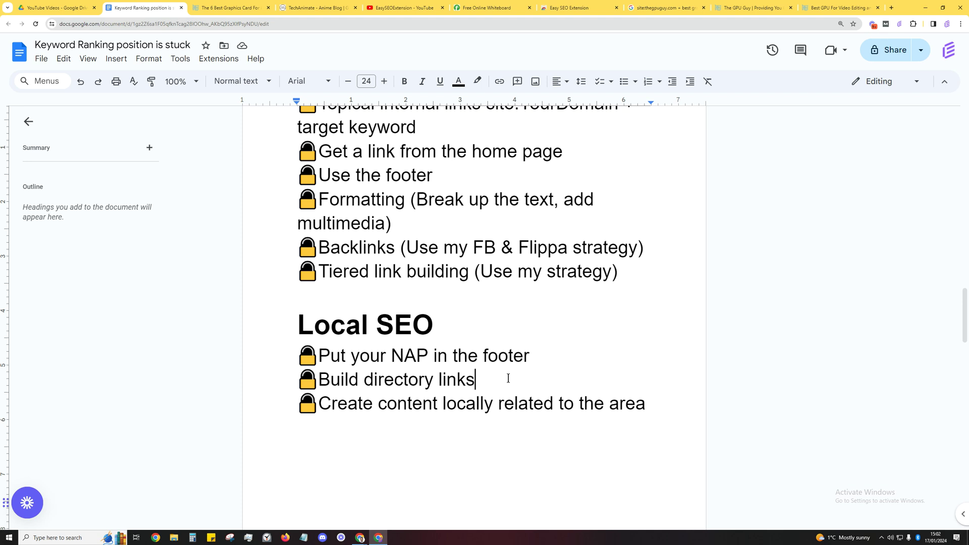
pyautogui.click(508, 378)
# - Draw the first two category boxes on the whiteboard and handwrite 'Cat' in each
pyautogui.scroll(-6, 454, 301)
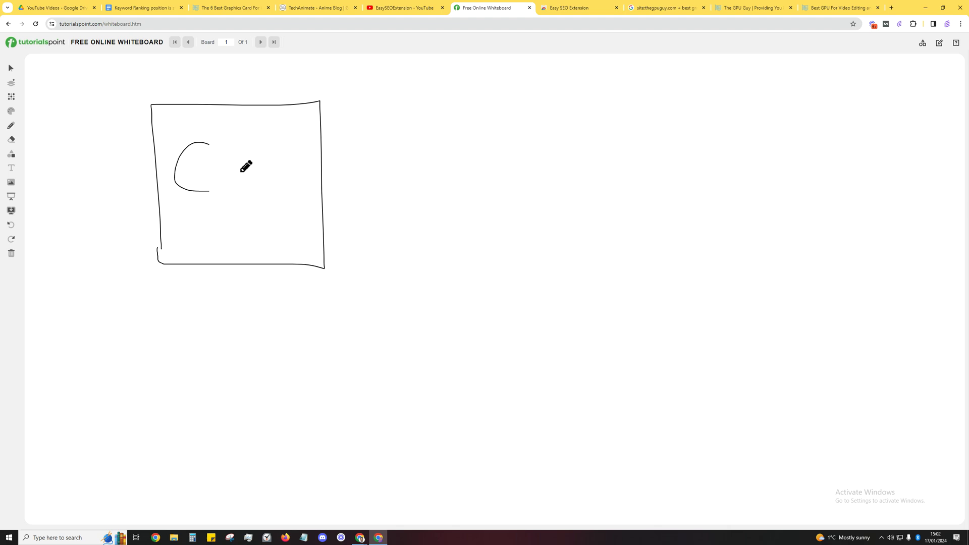
pyautogui.moveTo(250, 150); pyautogui.dragTo(253, 197)
pyautogui.moveTo(273, 146)
pyautogui.mouseDown()
pyautogui.moveTo(268, 174)
pyautogui.moveTo(286, 182)
pyautogui.moveTo(284, 165)
pyautogui.mouseUp()
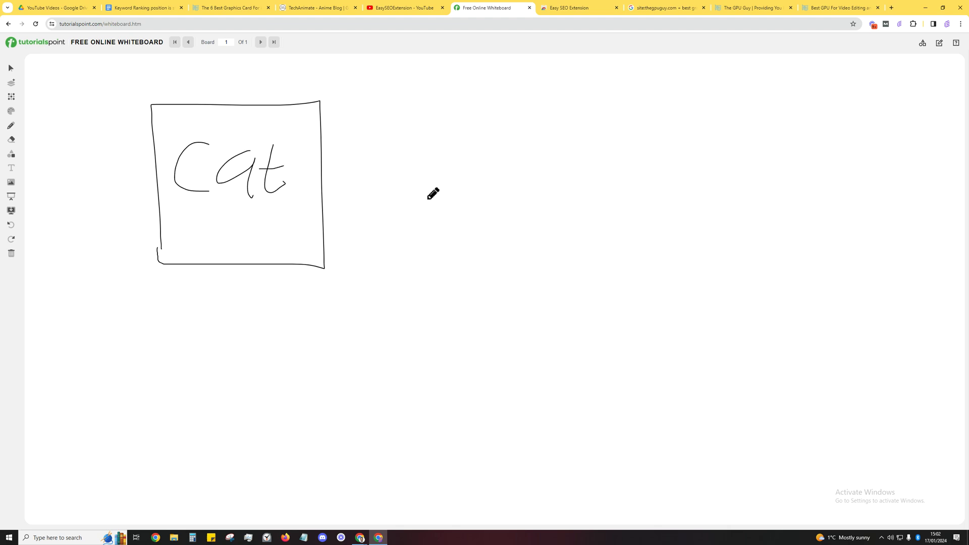
pyautogui.moveTo(463, 85)
pyautogui.mouseDown()
pyautogui.moveTo(484, 222)
pyautogui.moveTo(597, 96)
pyautogui.moveTo(463, 85)
pyautogui.mouseUp()
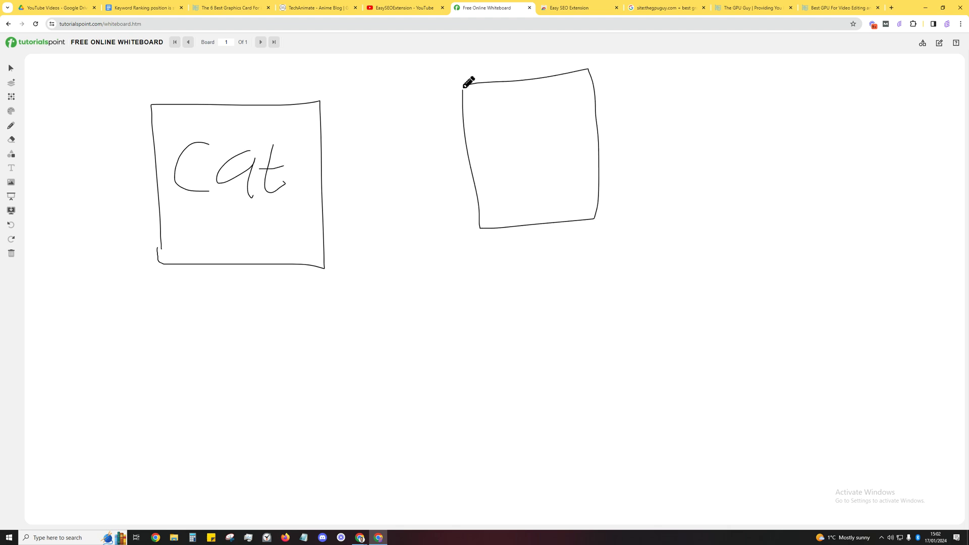
pyautogui.moveTo(502, 137)
pyautogui.mouseDown()
pyautogui.moveTo(487, 149)
pyautogui.moveTo(510, 175)
pyautogui.moveTo(538, 172)
pyautogui.moveTo(536, 158)
pyautogui.mouseUp()
pyautogui.moveTo(544, 121)
pyautogui.mouseDown()
pyautogui.moveTo(555, 157)
pyautogui.moveTo(567, 155)
pyautogui.mouseUp()
pyautogui.moveTo(551, 151); pyautogui.dragTo(564, 147)
# - Label the three boxes Cat A, Cat B and Cat C, undoing one stray stroke
pyautogui.moveTo(301, 187); pyautogui.dragTo(324, 173)
pyautogui.moveTo(573, 125); pyautogui.dragTo(576, 157)
pyautogui.moveTo(677, 76)
pyautogui.mouseDown()
pyautogui.moveTo(682, 188)
pyautogui.moveTo(761, 107)
pyautogui.moveTo(665, 204)
pyautogui.mouseUp()
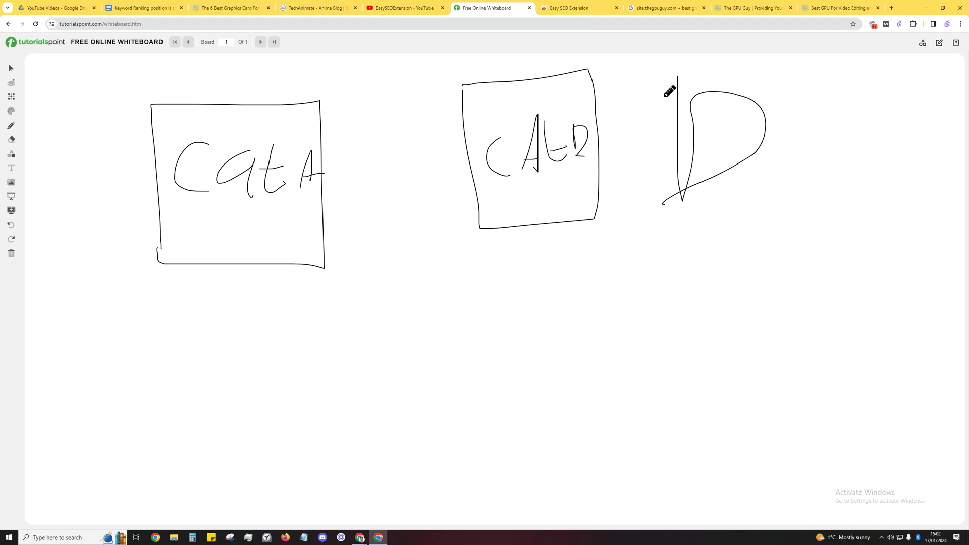
pyautogui.hotkey('ctrl', 'z')
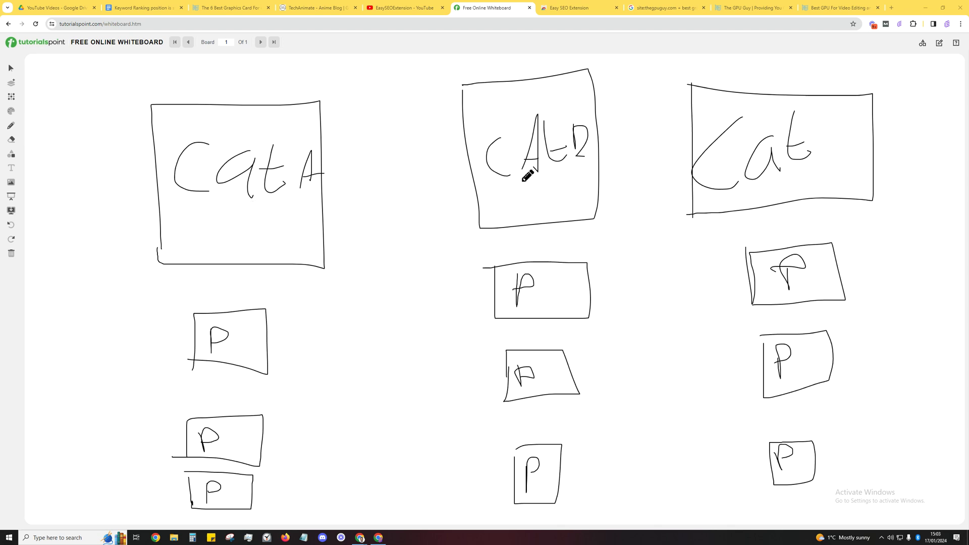
pyautogui.moveTo(862, 138); pyautogui.dragTo(861, 160)
pyautogui.moveTo(576, 134); pyautogui.dragTo(577, 141)
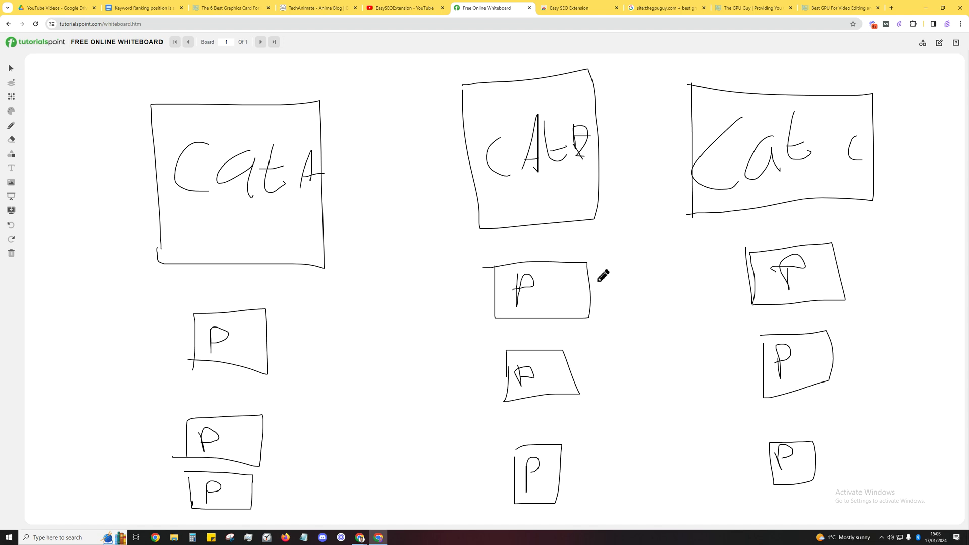
# - Draw arrows linking the page boxes and Cat A into category B
pyautogui.moveTo(593, 291); pyautogui.dragTo(620, 206)
pyautogui.moveTo(585, 372)
pyautogui.mouseDown()
pyautogui.moveTo(631, 222)
pyautogui.moveTo(632, 173)
pyautogui.mouseUp()
pyautogui.moveTo(561, 470)
pyautogui.mouseDown()
pyautogui.moveTo(647, 242)
pyautogui.moveTo(628, 192)
pyautogui.moveTo(641, 193)
pyautogui.mouseUp()
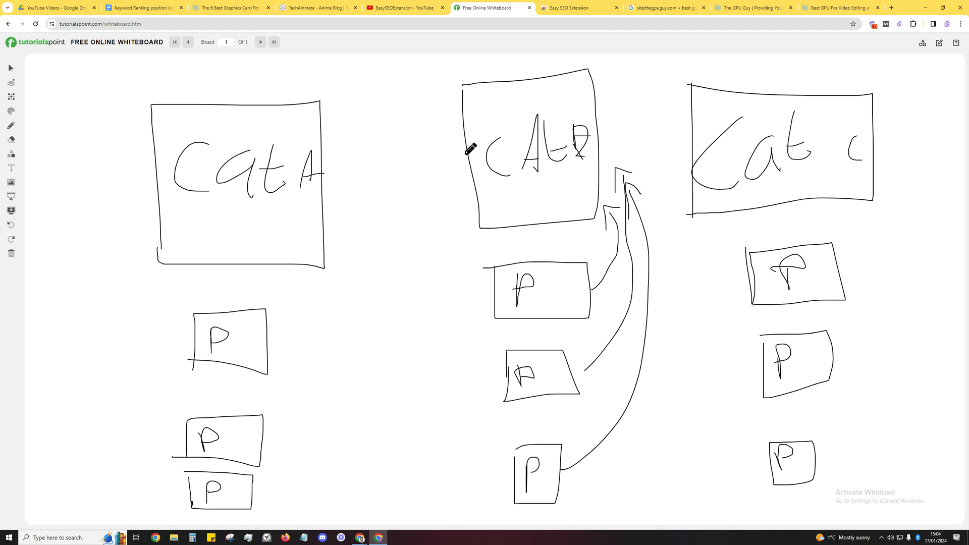
pyautogui.moveTo(464, 152)
pyautogui.mouseDown()
pyautogui.moveTo(444, 237)
pyautogui.moveTo(478, 281)
pyautogui.moveTo(476, 252)
pyautogui.mouseUp()
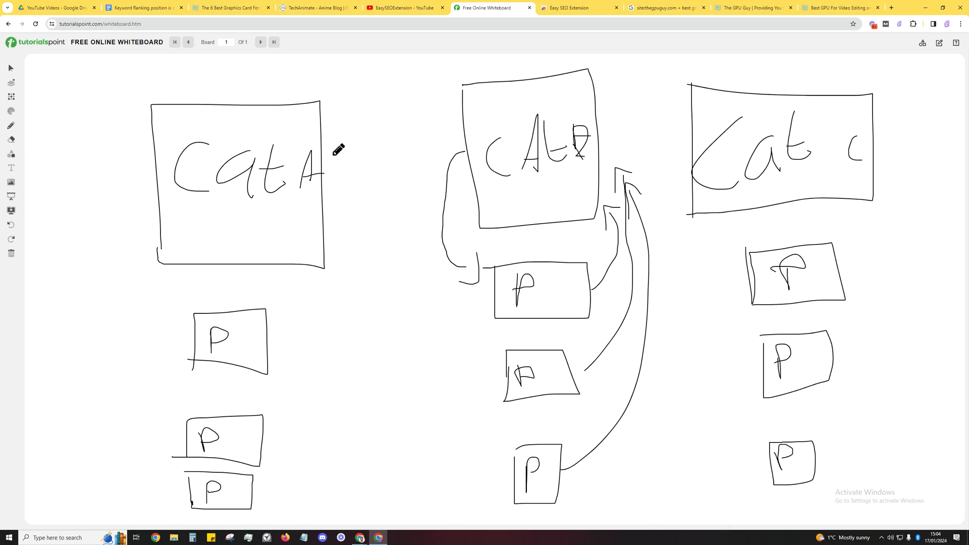
pyautogui.moveTo(333, 151)
pyautogui.mouseDown()
pyautogui.moveTo(406, 150)
pyautogui.moveTo(398, 166)
pyautogui.mouseUp()
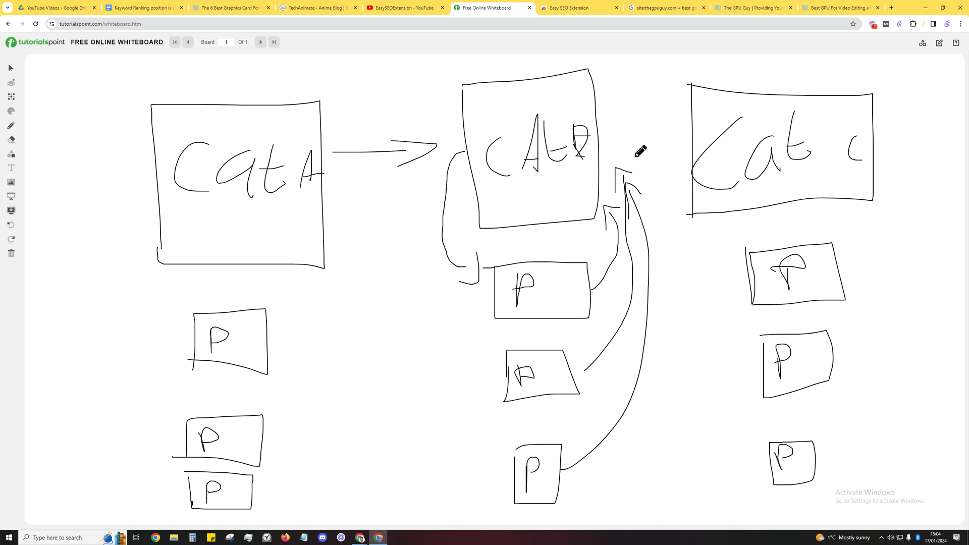
pyautogui.moveTo(628, 152); pyautogui.dragTo(673, 157)
pyautogui.moveTo(910, 116)
pyautogui.mouseDown()
pyautogui.moveTo(610, 69)
pyautogui.moveTo(325, 66)
pyautogui.moveTo(125, 124)
pyautogui.moveTo(143, 158)
pyautogui.moveTo(138, 148)
pyautogui.mouseUp()
pyautogui.click(137, 9)
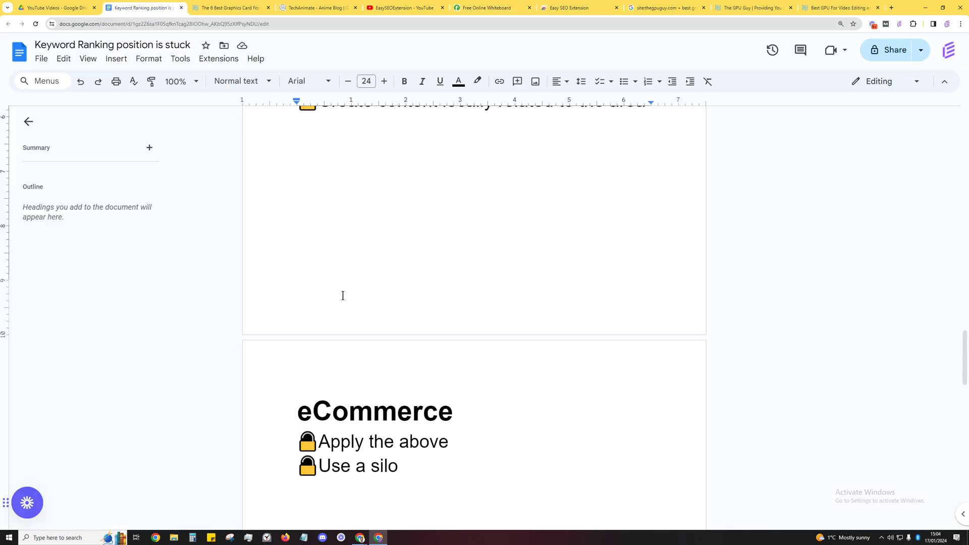
# - Delete the empty lines above the WINNER line in the eCommerce section
pyautogui.scroll(-5, 342, 295)
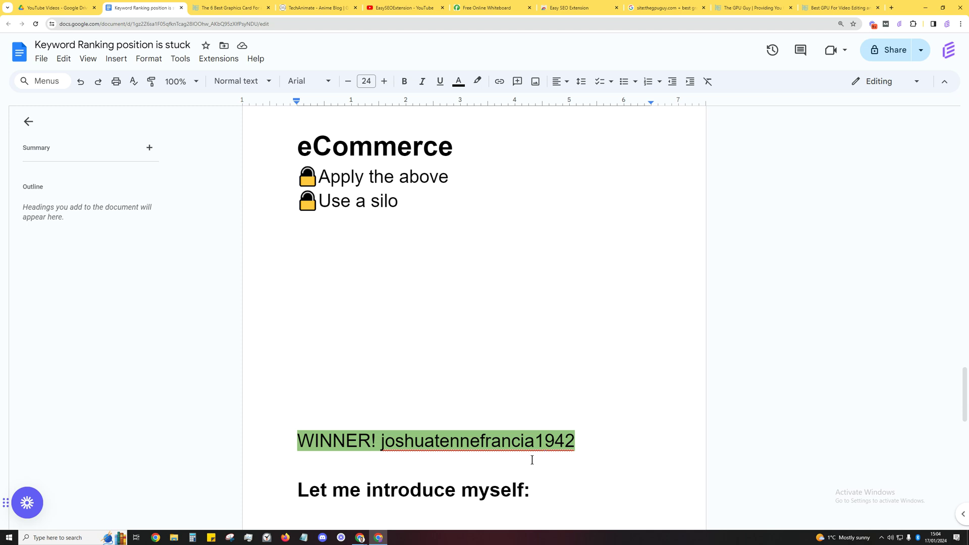
pyautogui.click(329, 400)
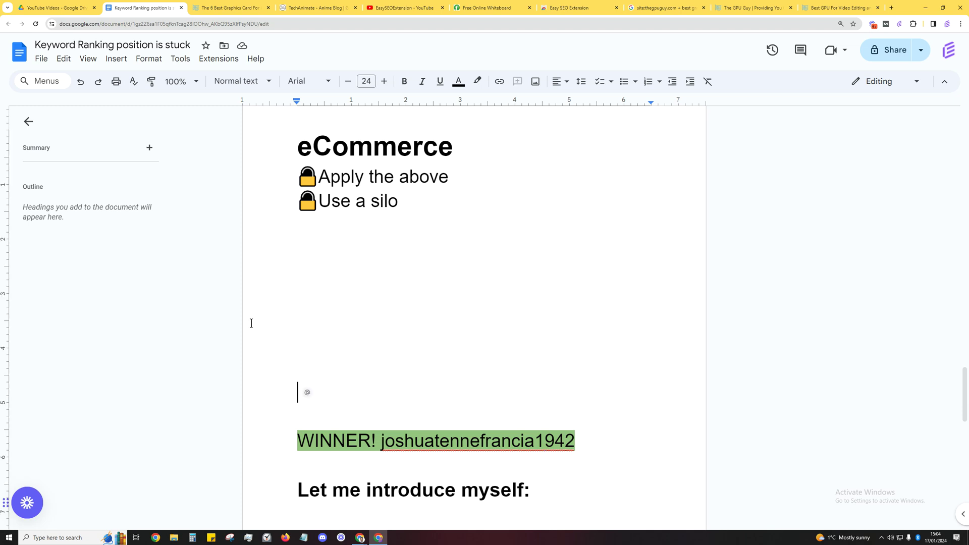
pyautogui.press('BackSpace')
pyautogui.press('BackSpace')
pyautogui.press('Delete')
pyautogui.press('Delete')
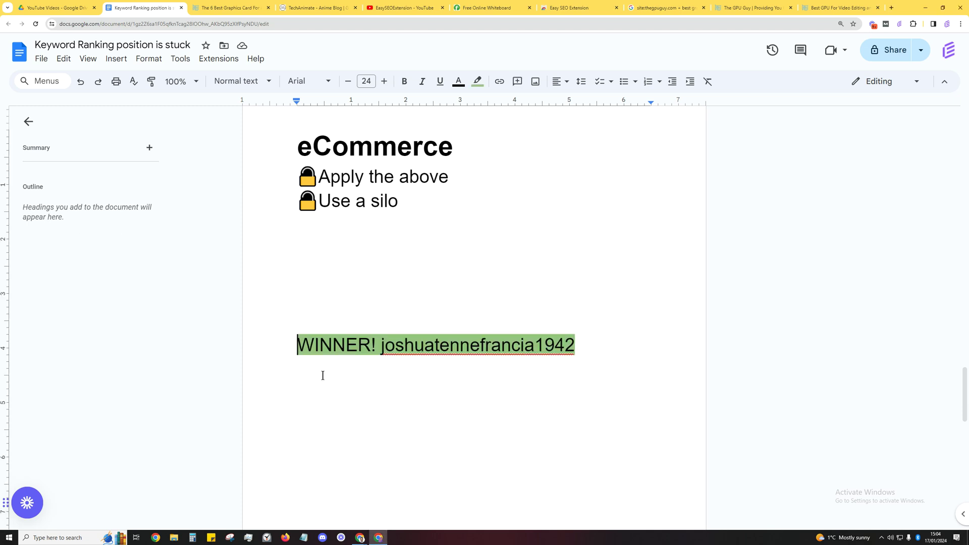
pyautogui.click(368, 394)
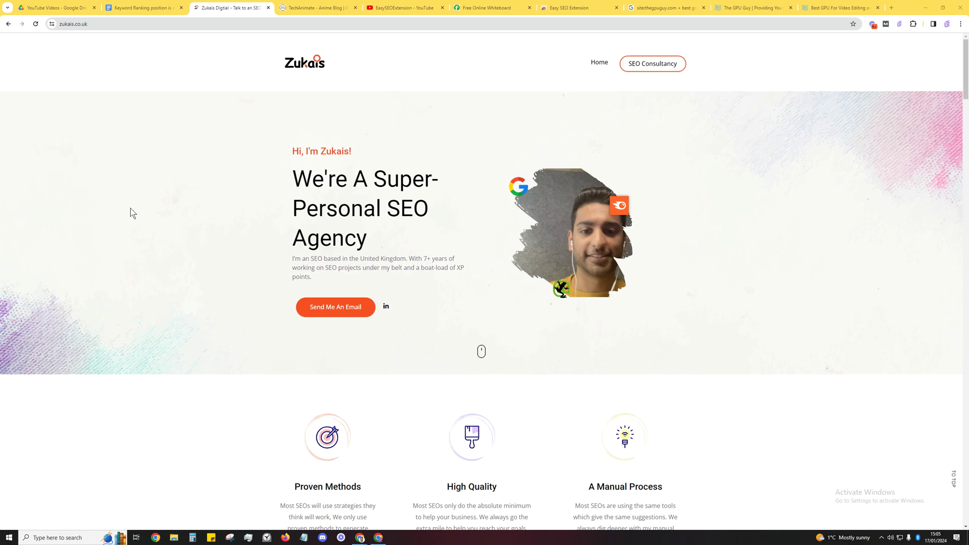
# - Bring up the Zukais services cards and select SEO Consulting's 'Starts from £99' price
pyautogui.scroll(-15, 130, 208)
pyautogui.scroll(-10, 130, 210)
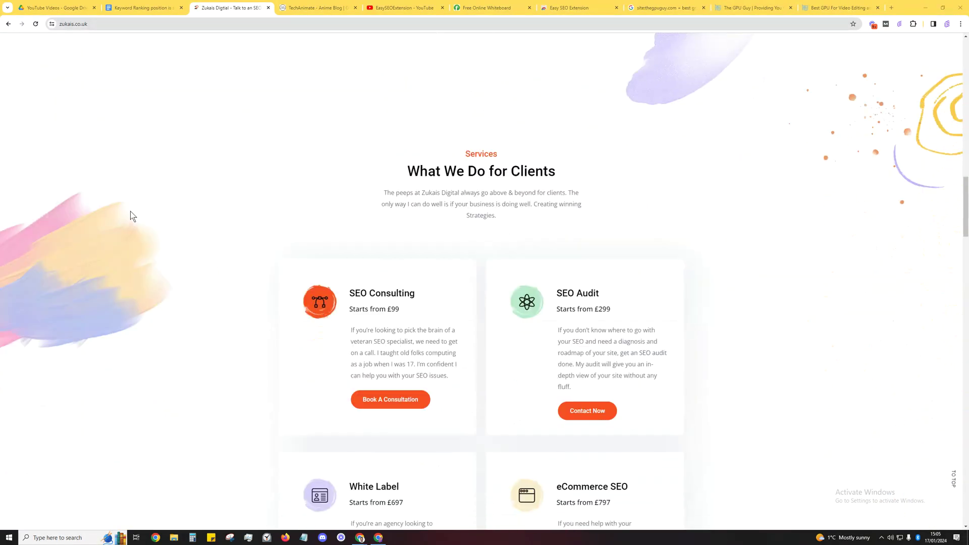
pyautogui.scroll(2, 144, 197)
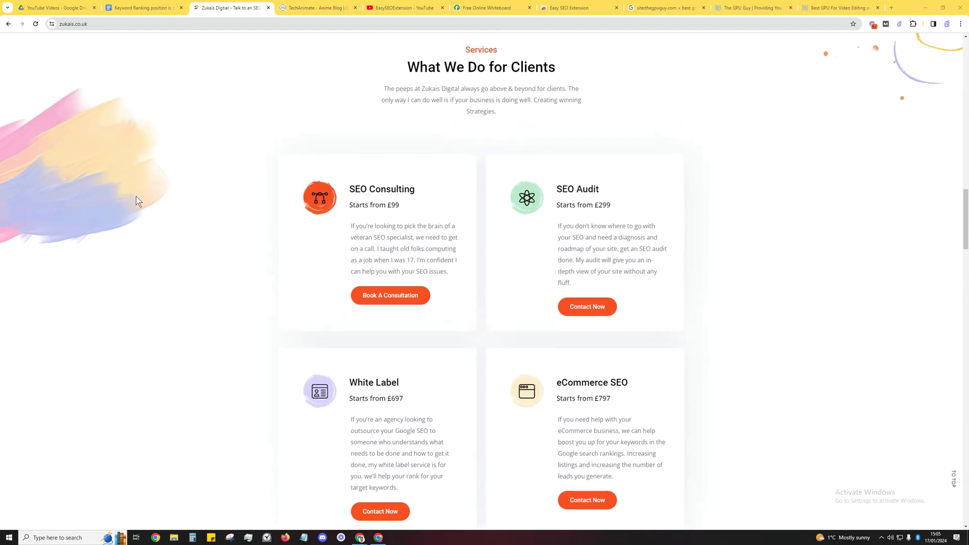
pyautogui.tripleClick(393, 204)
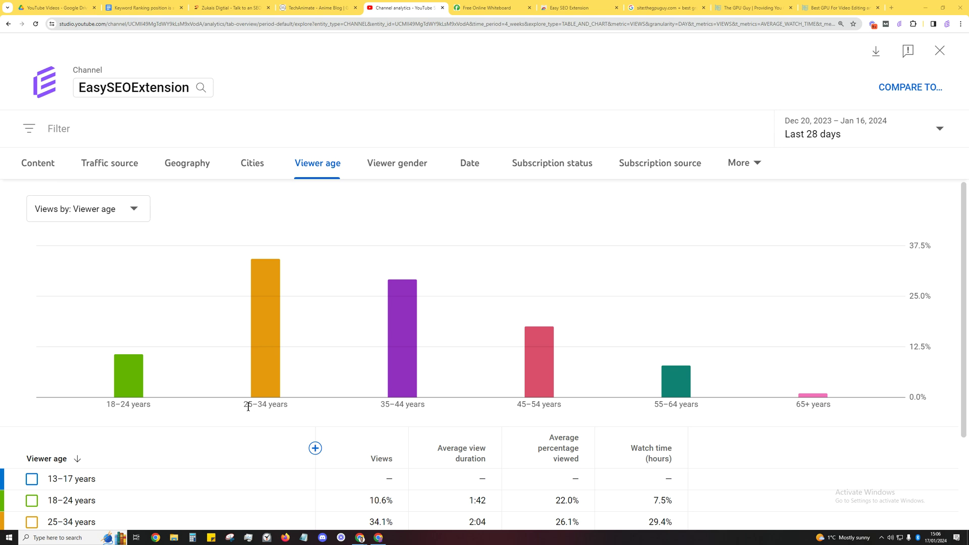
# - Switch from YouTube Studio analytics back to the Zukais Digital services page with Ctrl+Shift+Tab
pyautogui.hotkey('ctrl', 'shift', 'Tab')
pyautogui.hotkey('ctrl', 'shift', 'Tab')
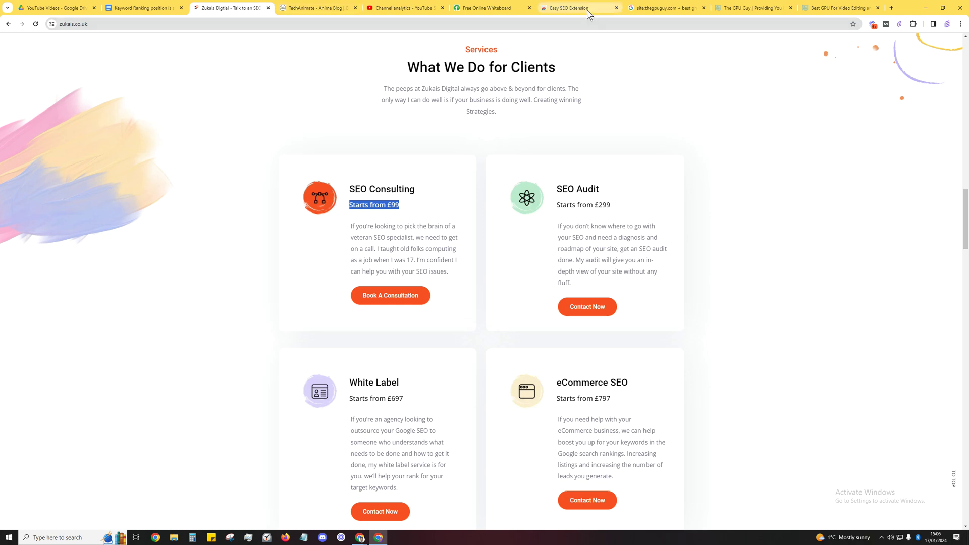
# - Bring up 'Let me introduce myself' in the outline and reset the browser zoom to normal
pyautogui.click(159, 8)
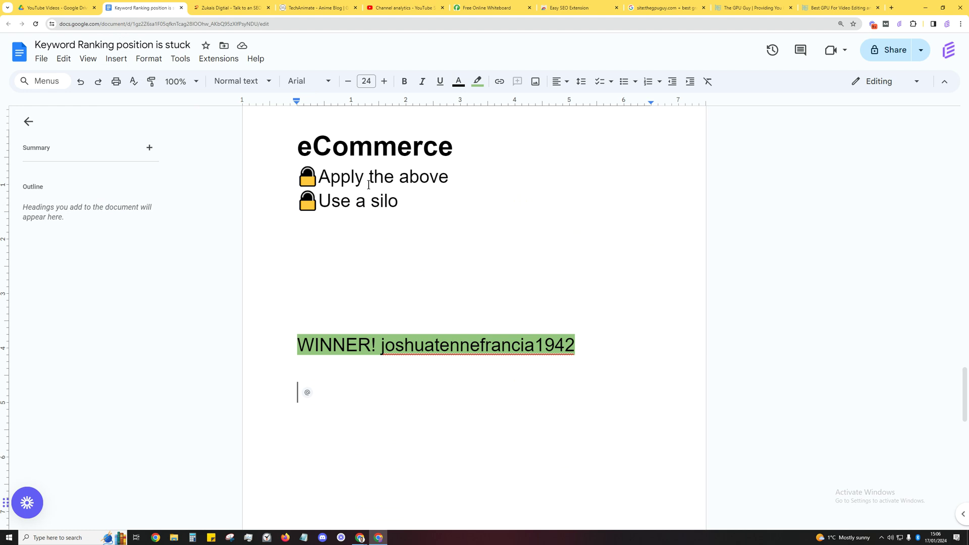
pyautogui.scroll(-5, 368, 184)
pyautogui.scroll(-3, 369, 184)
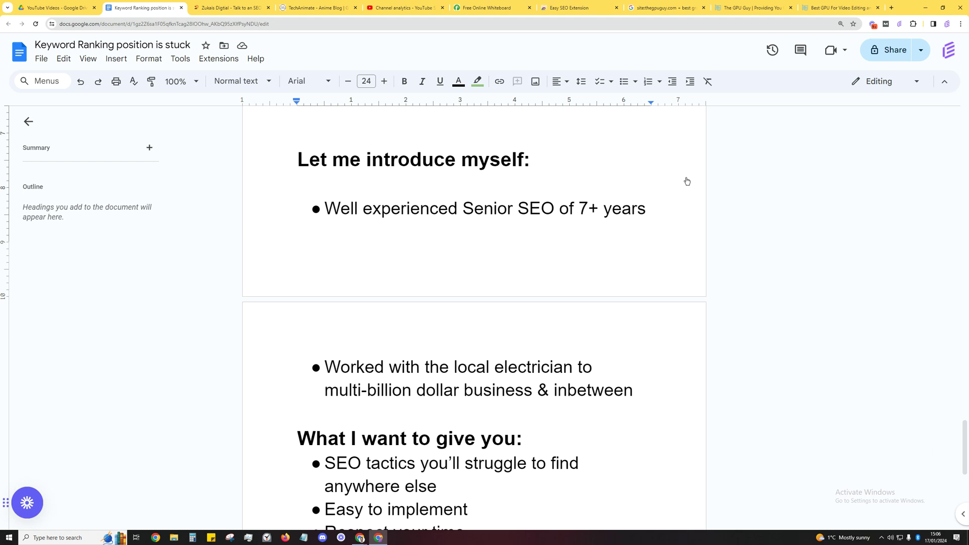
pyautogui.hotkey('ctrl', '0')
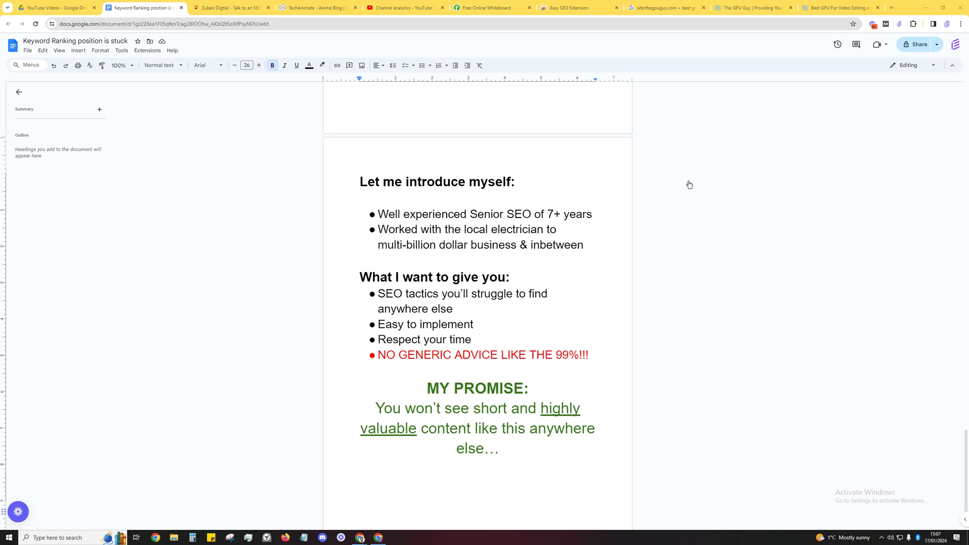
pyautogui.click(643, 251)
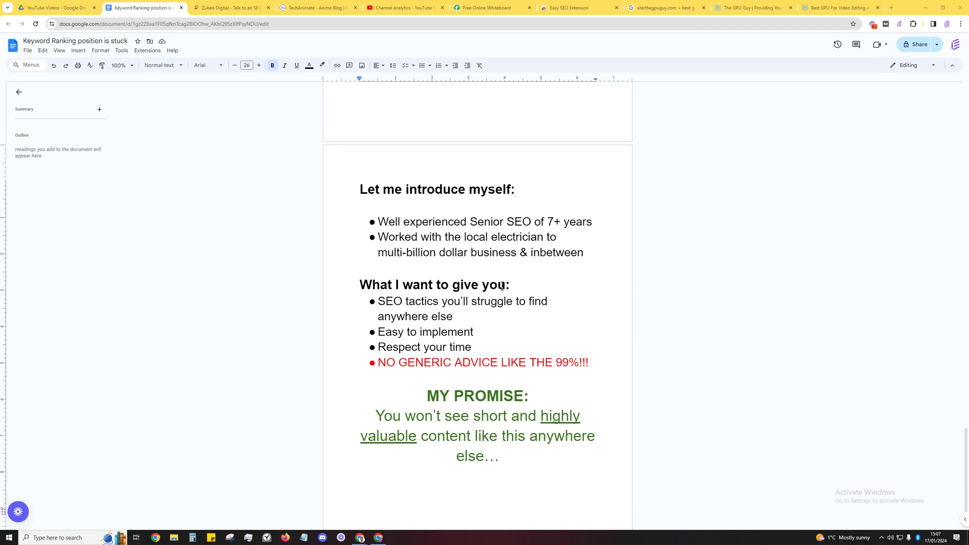
pyautogui.scroll(-20, 505, 283)
pyautogui.scroll(14, 508, 262)
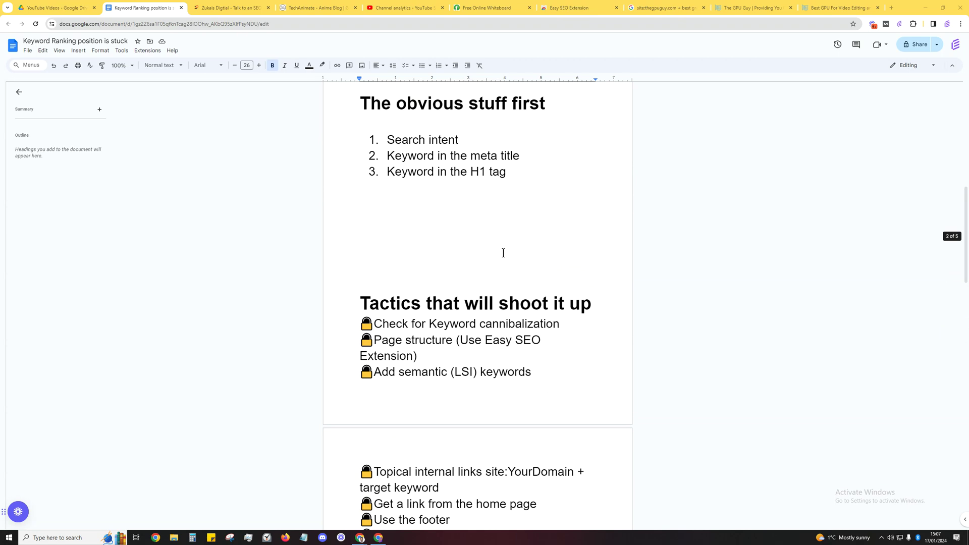
pyautogui.scroll(-15, 504, 253)
pyautogui.scroll(-9, 500, 254)
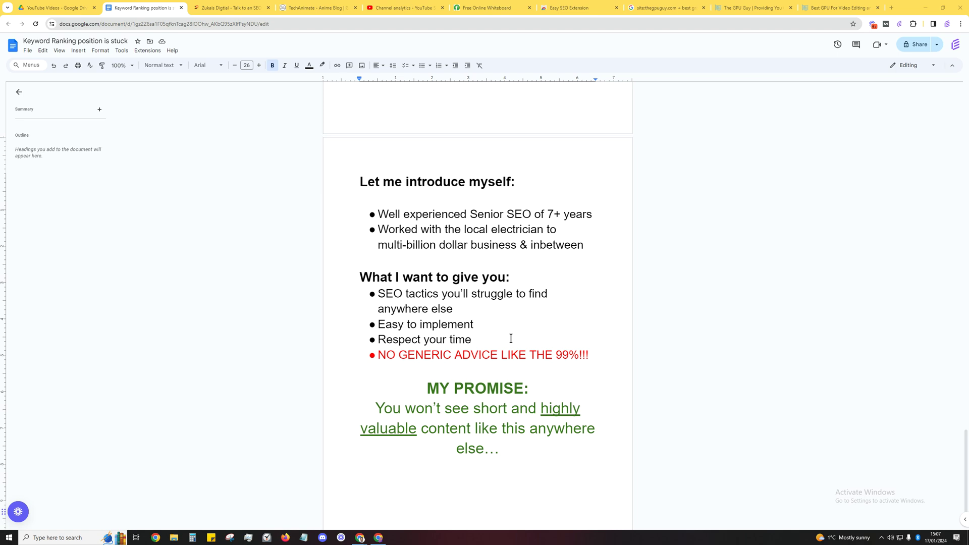
pyautogui.rightClick(511, 339)
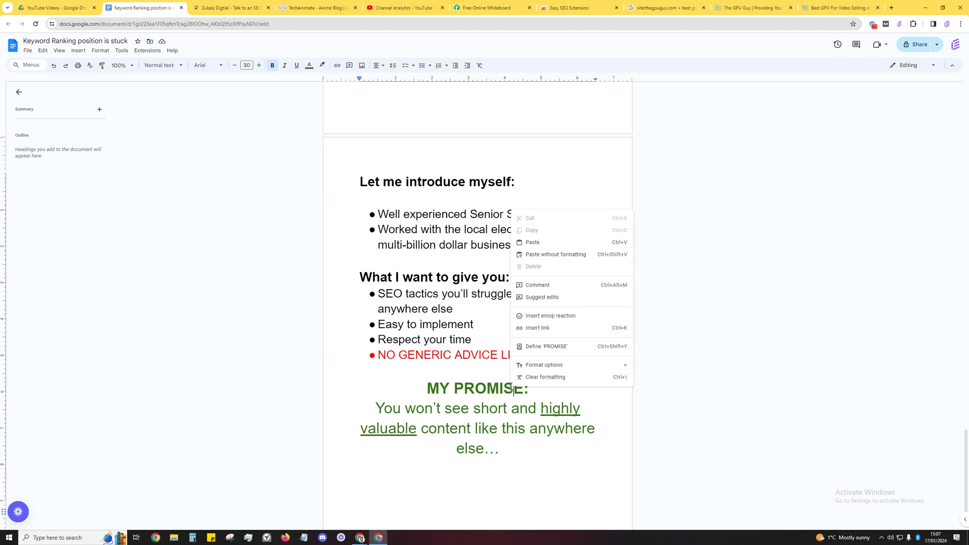
pyautogui.scroll(13, 469, 257)
pyautogui.scroll(5, 460, 277)
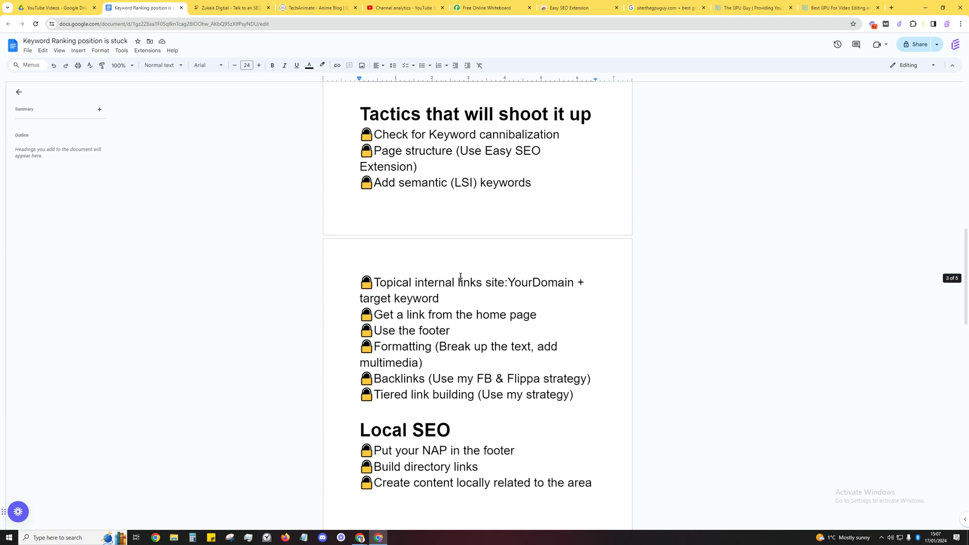
pyautogui.scroll(-20, 460, 277)
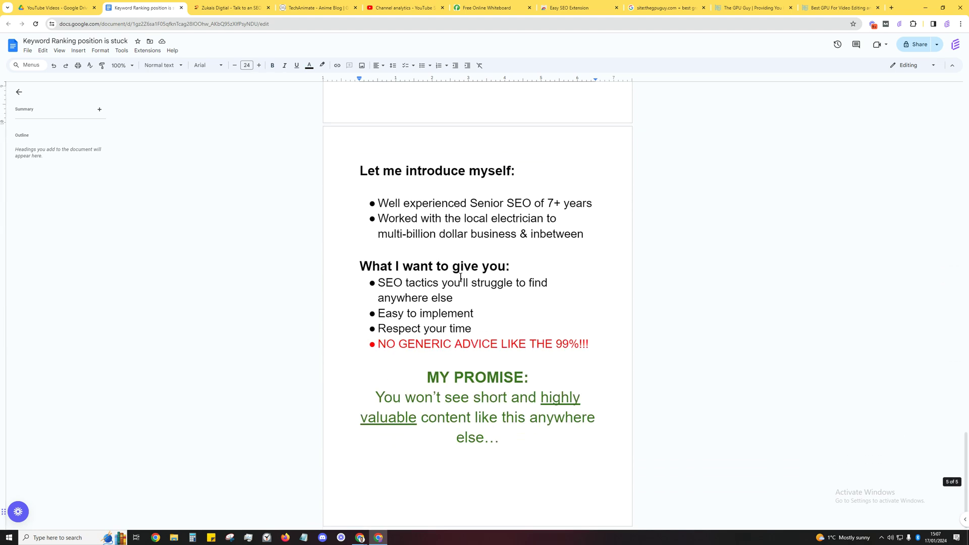